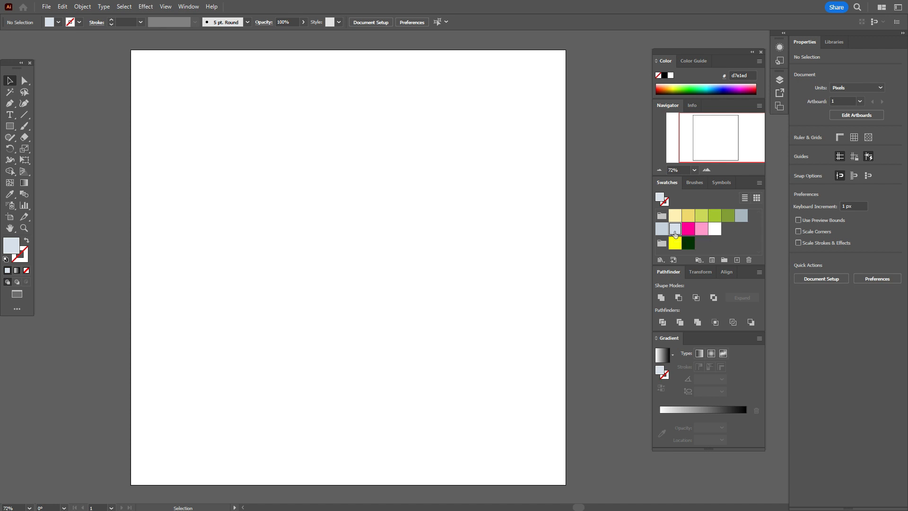
# Draw the left half of a curved glass bowl as a closed Pen tool shape, with a flat rim and a rounded base.
pyautogui.click(10, 103)
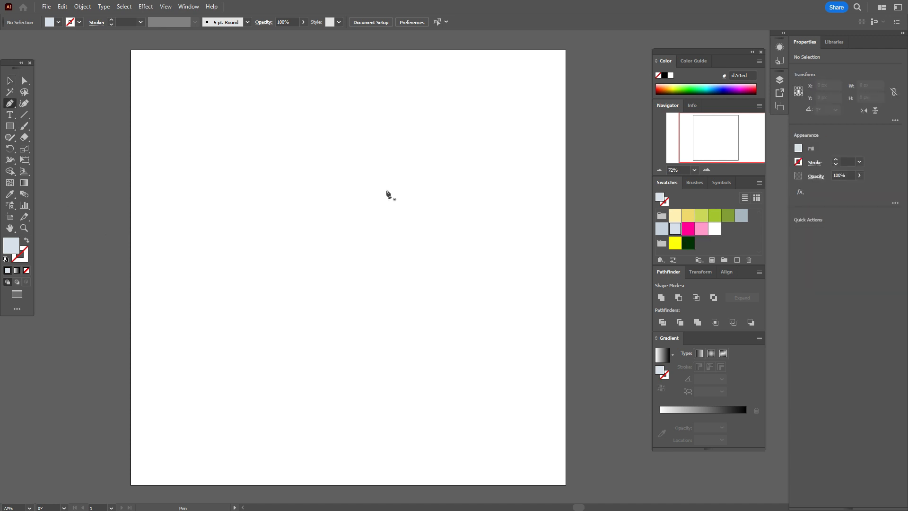
pyautogui.click(322, 192)
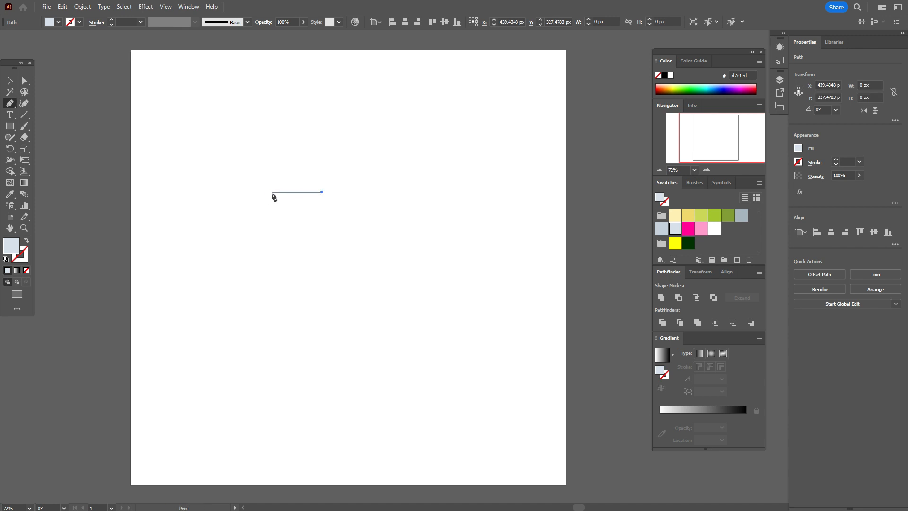
pyautogui.click(272, 193)
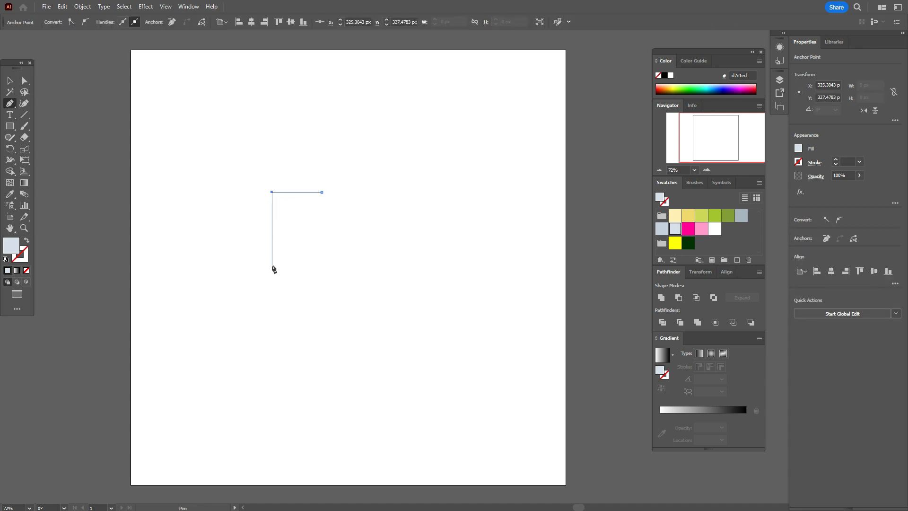
pyautogui.moveTo(272, 265); pyautogui.dragTo(252, 292)
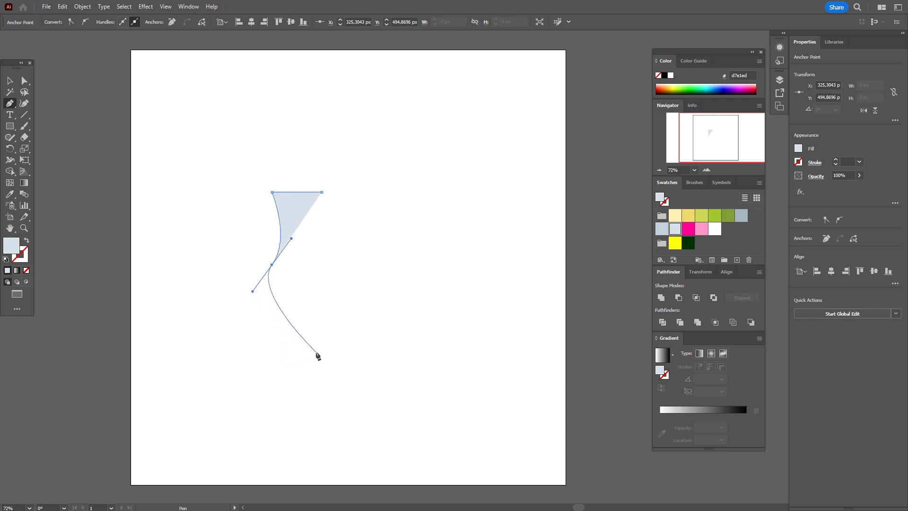
pyautogui.moveTo(317, 353); pyautogui.dragTo(374, 349)
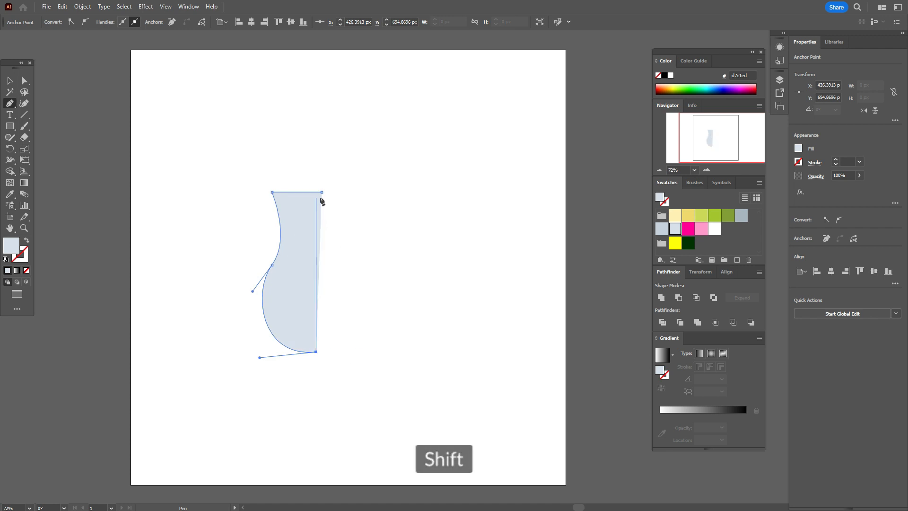
pyautogui.click(322, 193)
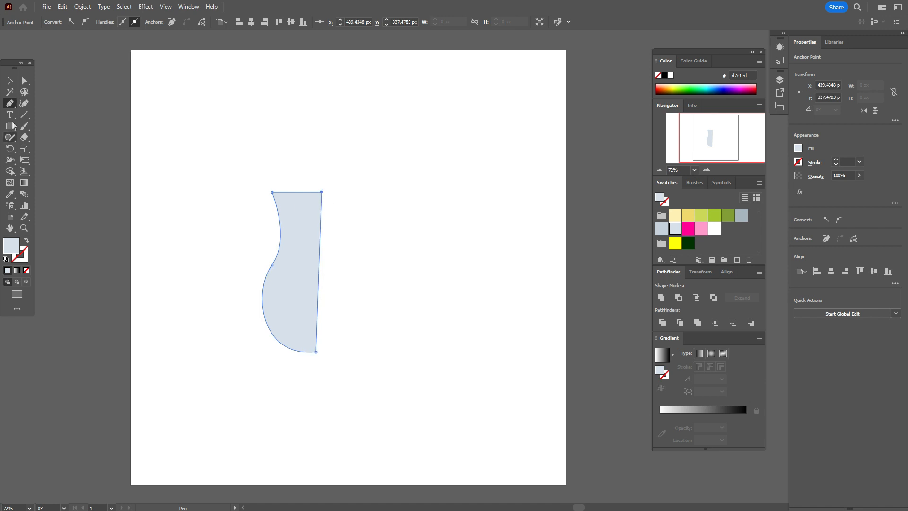
# Nudge the half shape's bottom inner anchor point 13 px to the right to make the centre edge vertical.
pyautogui.click(28, 90)
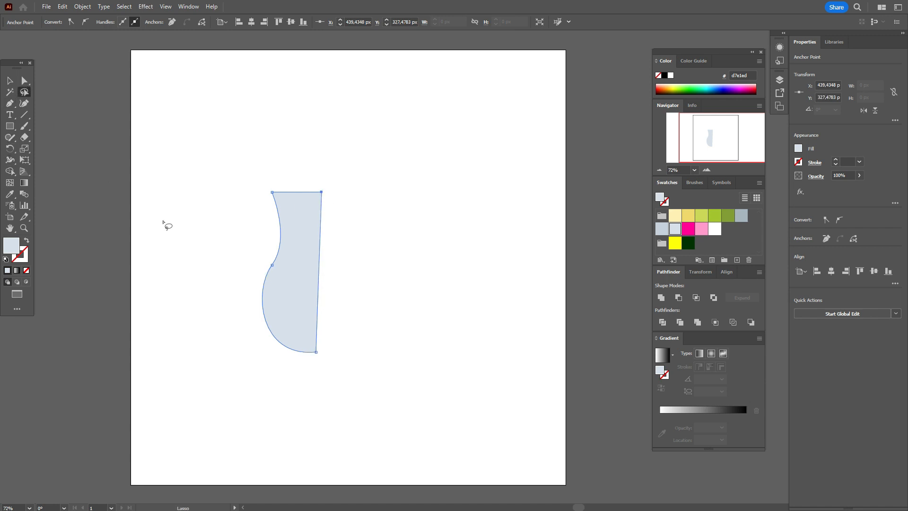
pyautogui.click(24, 80)
pyautogui.click(316, 352)
pyautogui.press('Right')
pyautogui.press('Right')
pyautogui.press('Right')
pyautogui.press('Right')
pyautogui.press('Right')
pyautogui.press('Right')
pyautogui.press('Right')
pyautogui.press('Right')
pyautogui.press('Right')
pyautogui.press('Right')
pyautogui.press('Right')
pyautogui.press('Right')
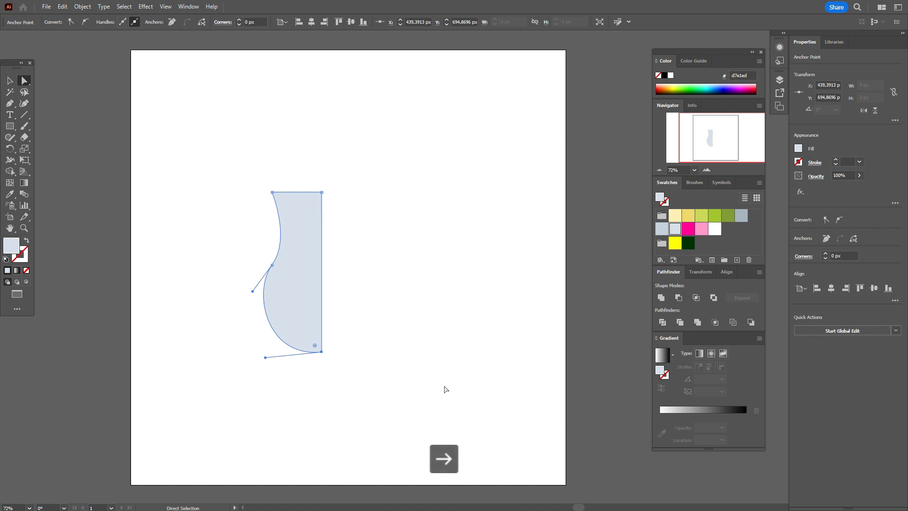
# Create a mirrored copy of the half glass and place it against the original's straight centre edge.
pyautogui.click(10, 81)
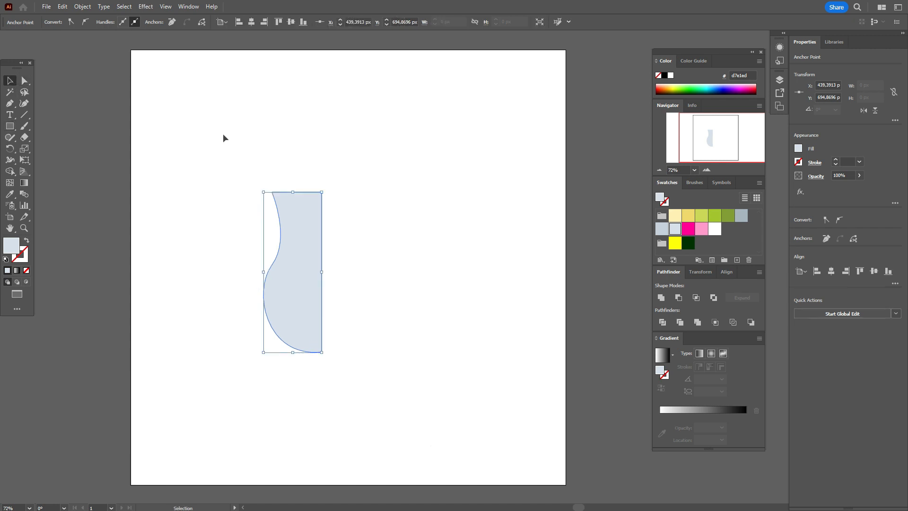
pyautogui.click(229, 140)
pyautogui.click(308, 257)
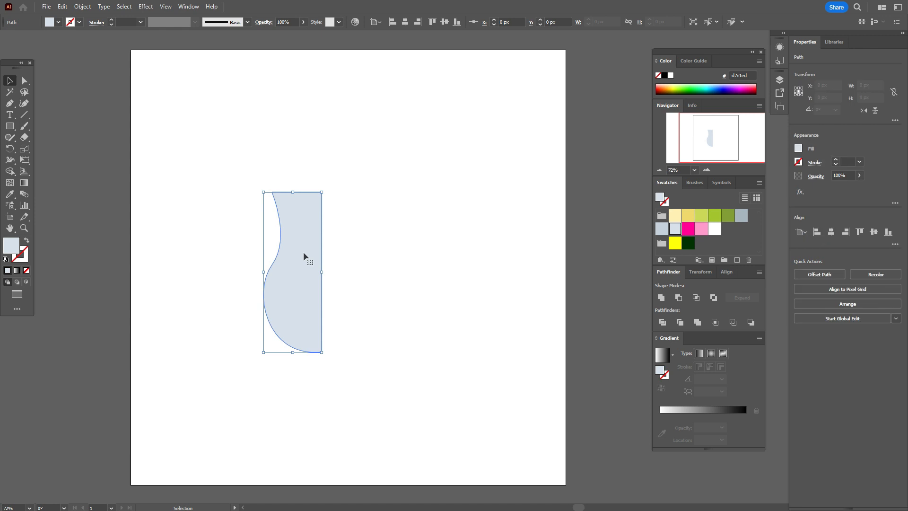
pyautogui.rightClick(305, 254)
pyautogui.moveTo(374, 430)
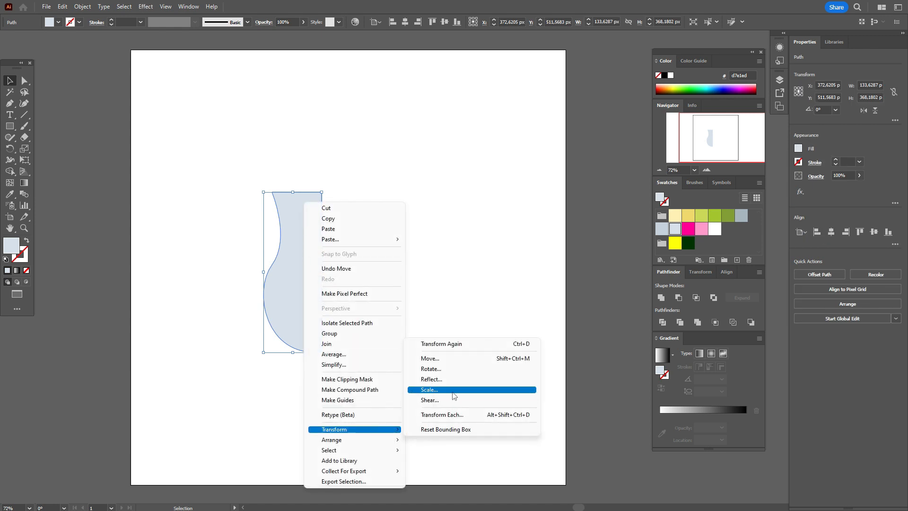
pyautogui.click(453, 379)
pyautogui.click(483, 457)
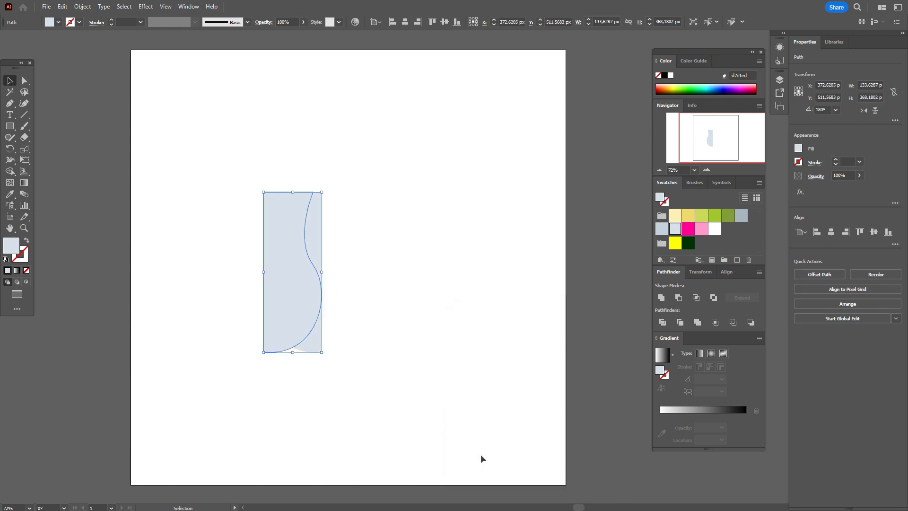
pyautogui.moveTo(292, 305); pyautogui.dragTo(351, 300)
pyautogui.click(401, 303)
# Unite the two glass halves into a single shape.
pyautogui.moveTo(220, 156); pyautogui.dragTo(404, 393)
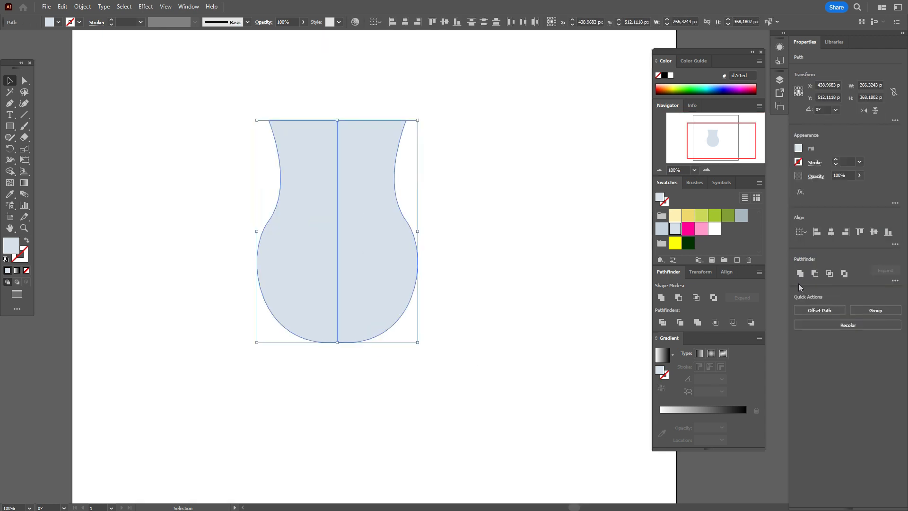
pyautogui.click(514, 277)
pyautogui.click(401, 269)
# Smooth the bowl's flat bottom with the Smooth tool and stretch the glass downward to about 411 px high.
pyautogui.moveTo(9, 139); pyautogui.dragTo(36, 161)
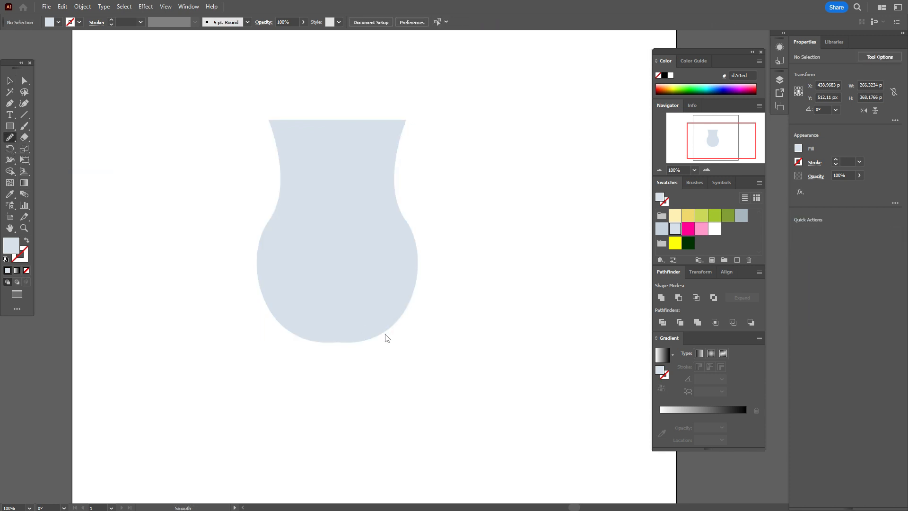
pyautogui.click(9, 80)
pyautogui.click(331, 231)
pyautogui.click(9, 137)
pyautogui.moveTo(326, 341)
pyautogui.mouseDown()
pyautogui.moveTo(350, 343)
pyautogui.moveTo(291, 343)
pyautogui.moveTo(364, 343)
pyautogui.moveTo(337, 349)
pyautogui.moveTo(359, 344)
pyautogui.moveTo(338, 349)
pyautogui.moveTo(340, 369)
pyautogui.mouseUp()
pyautogui.click(10, 80)
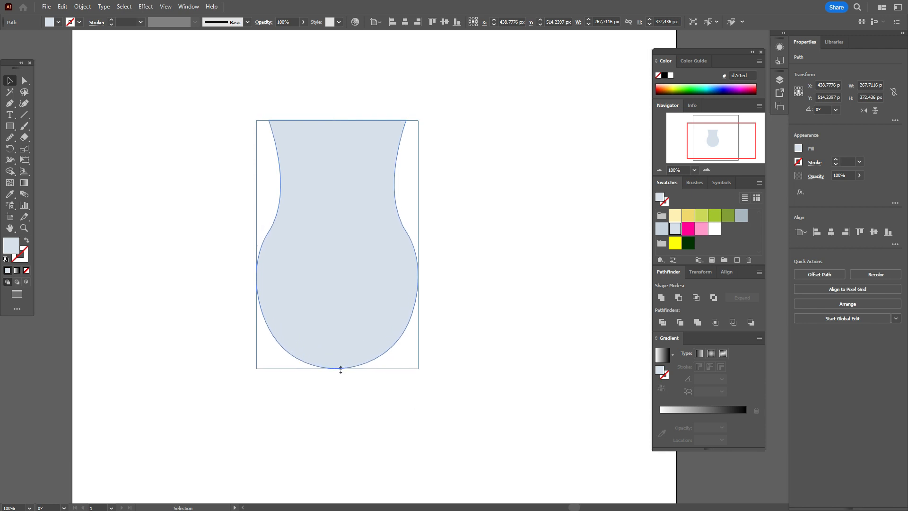
pyautogui.click(525, 328)
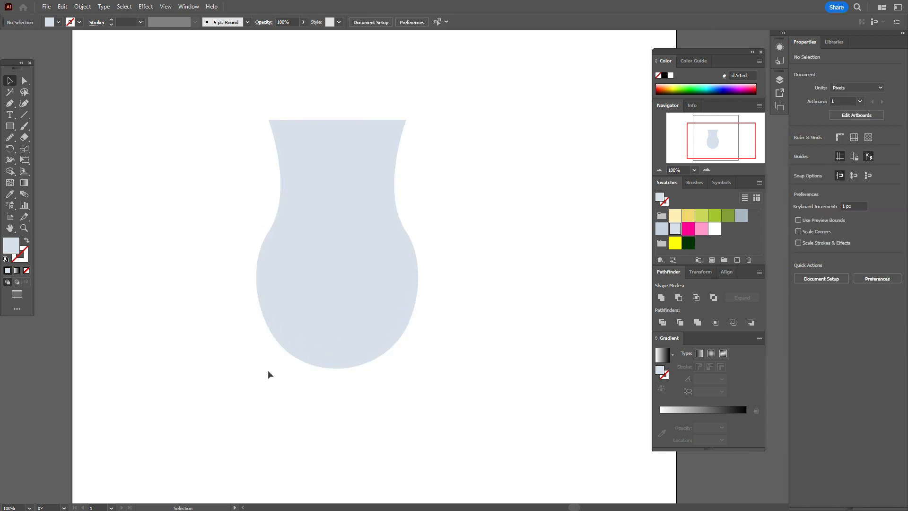
# Raise the rim's anchor points by 14 px and move the glass slightly up and to the right.
pyautogui.click(377, 300)
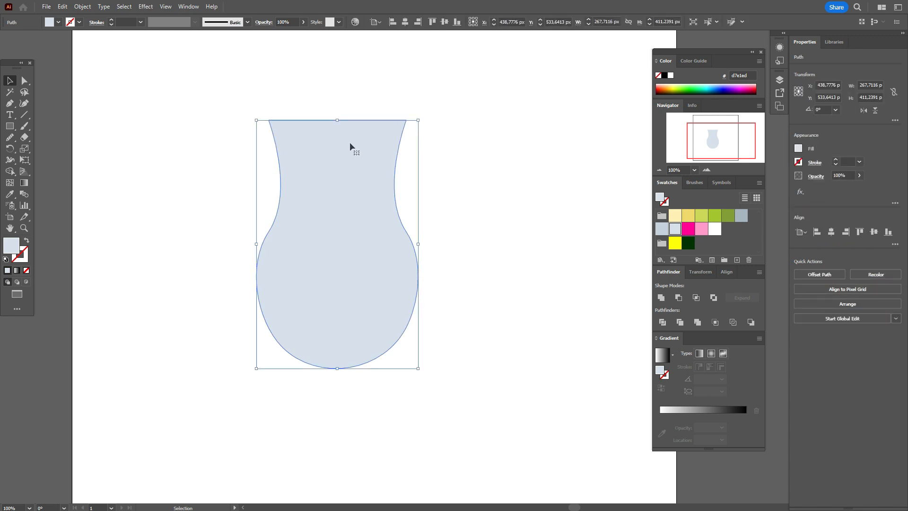
pyautogui.click(24, 82)
pyautogui.moveTo(220, 106); pyautogui.dragTo(552, 136)
pyautogui.press('Up')
pyautogui.press('Up')
pyautogui.press('Up')
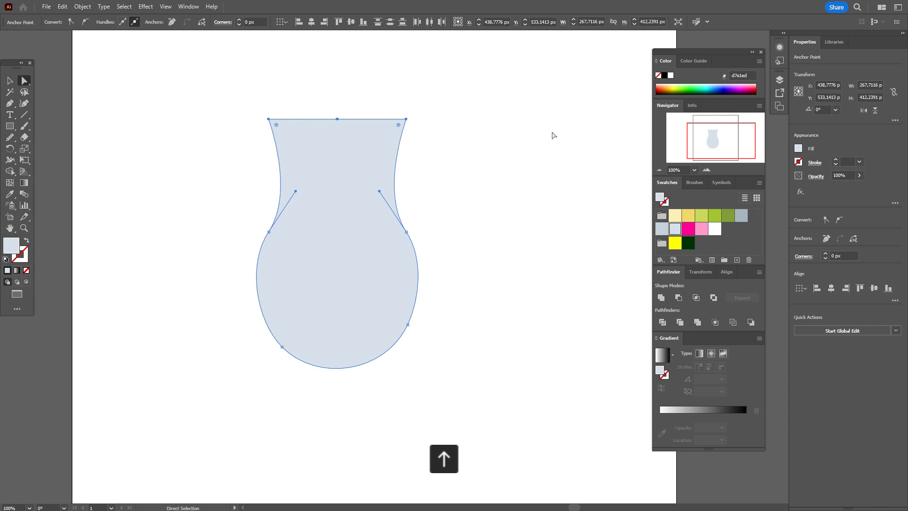
pyautogui.click(9, 80)
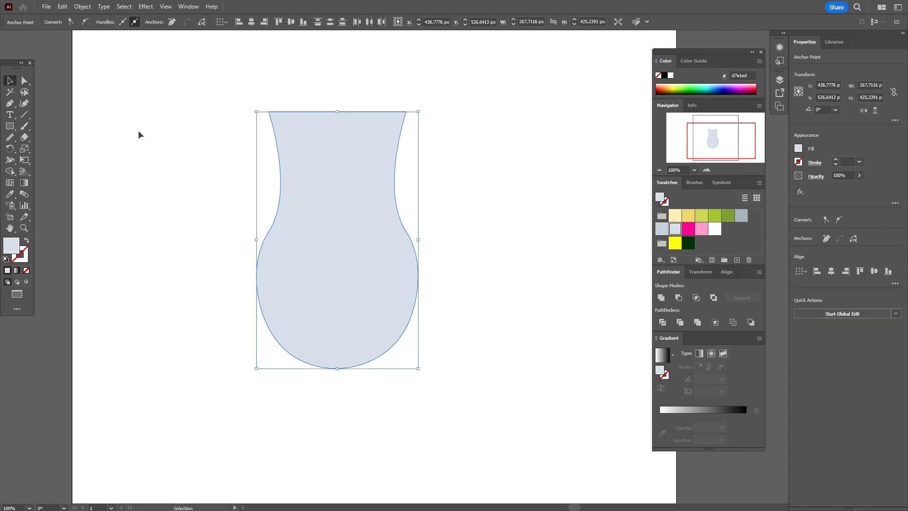
pyautogui.click(138, 132)
pyautogui.moveTo(351, 291); pyautogui.dragTo(371, 273)
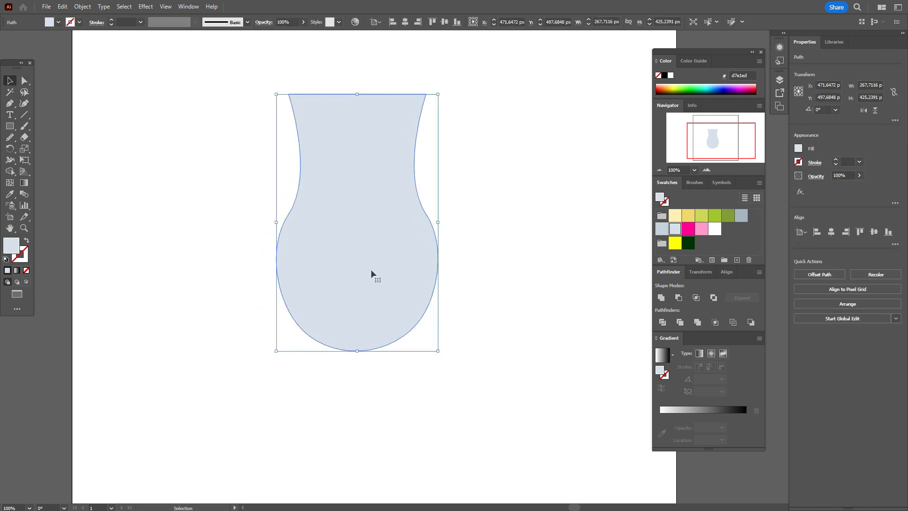
pyautogui.click(463, 312)
# Draw a stem rectangle about 57 × 36 px at the bowl's base and place a circle about 72 px wide overlapping its lower end.
pyautogui.click(9, 127)
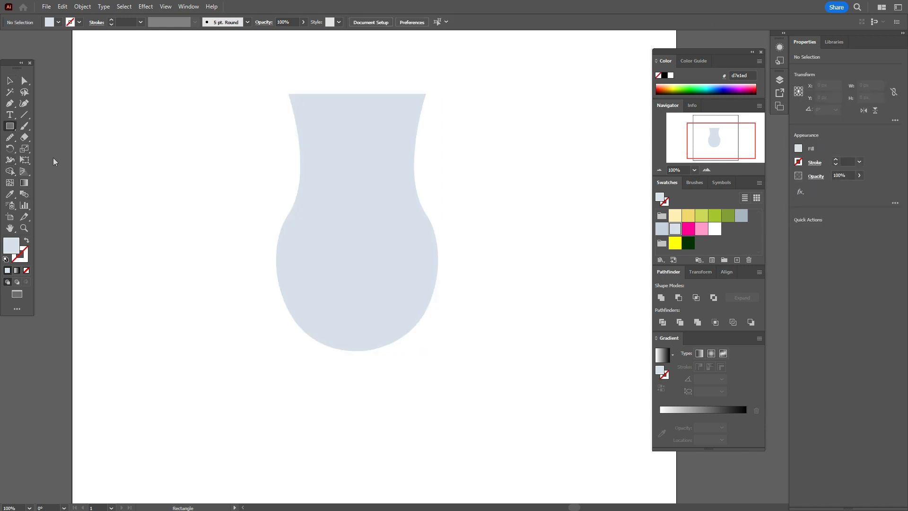
pyautogui.moveTo(342, 347); pyautogui.dragTo(376, 368)
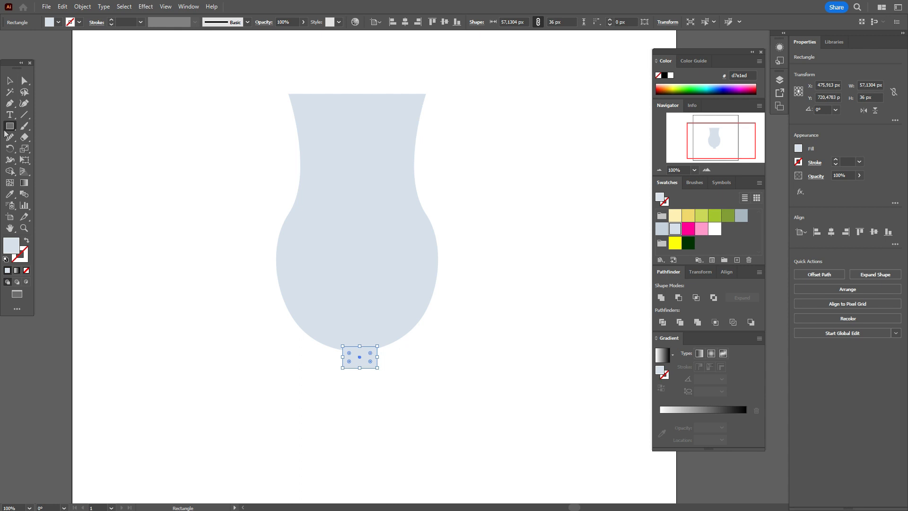
pyautogui.rightClick(4, 130)
pyautogui.click(47, 151)
pyautogui.moveTo(343, 365); pyautogui.dragTo(365, 404)
pyautogui.hotkey('ctrl', 'z')
pyautogui.press('v')
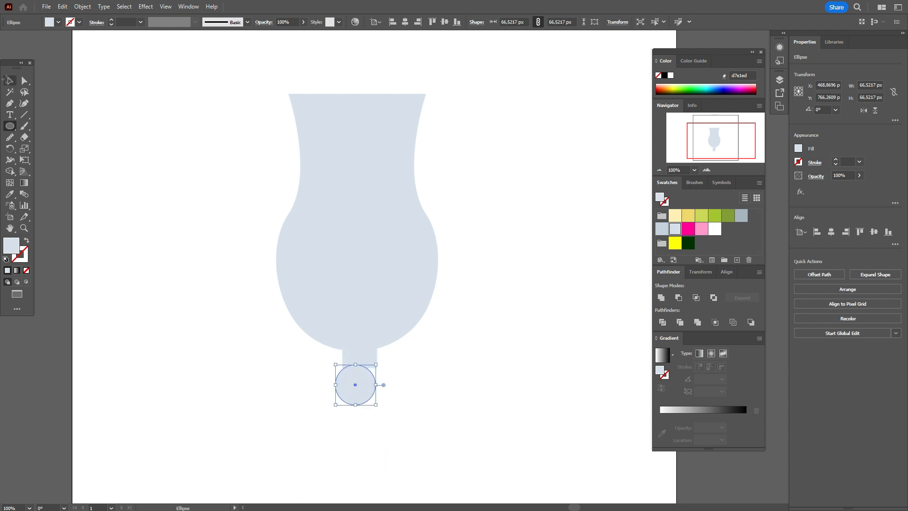
pyautogui.moveTo(365, 395)
pyautogui.mouseDown()
pyautogui.moveTo(365, 381)
pyautogui.moveTo(360, 398)
pyautogui.mouseUp()
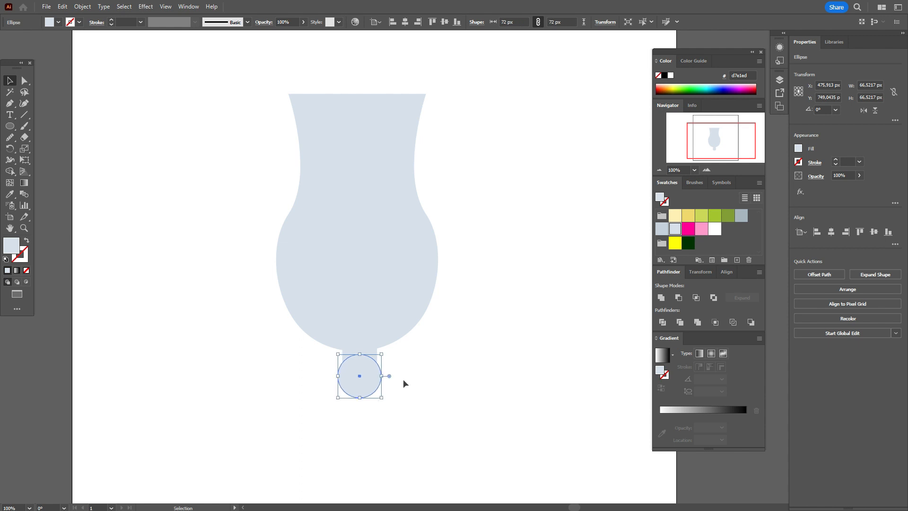
pyautogui.click(405, 383)
# Centre the bowl, stem rectangle and circle horizontally on one another.
pyautogui.moveTo(244, 165); pyautogui.dragTo(482, 414)
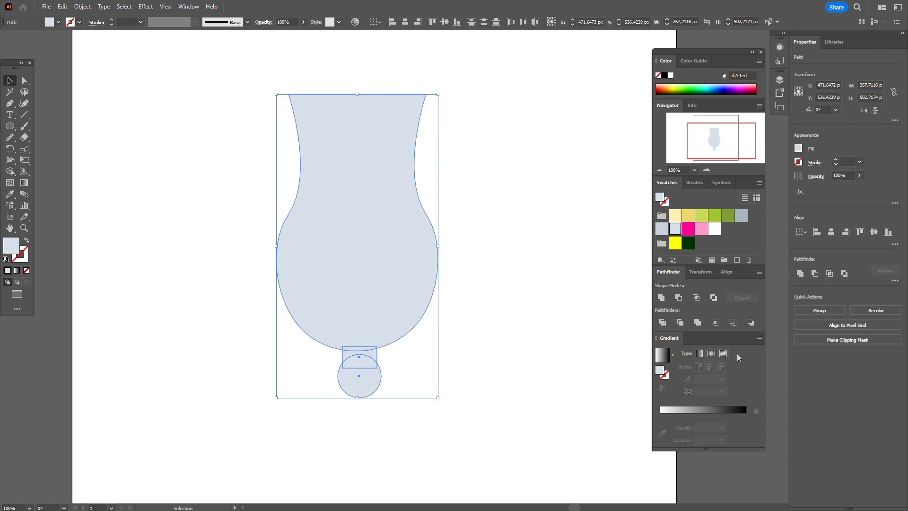
pyautogui.click(831, 232)
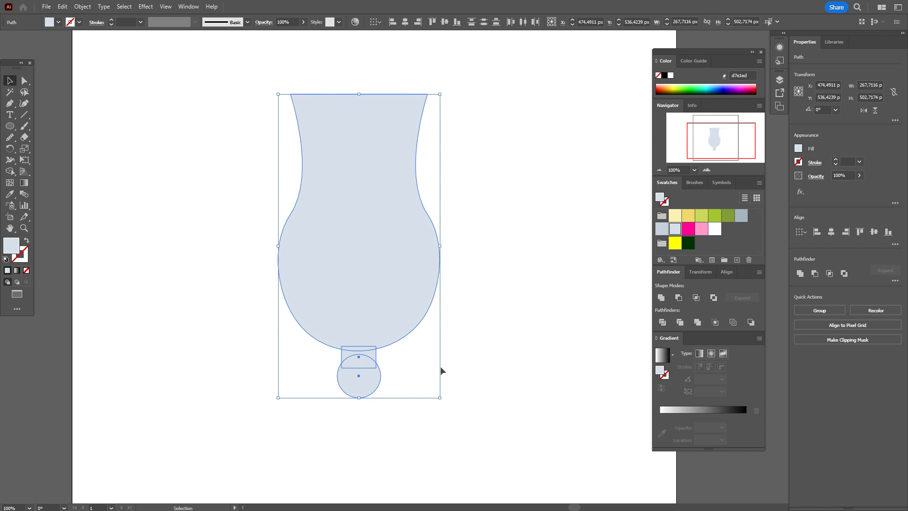
pyautogui.click(438, 374)
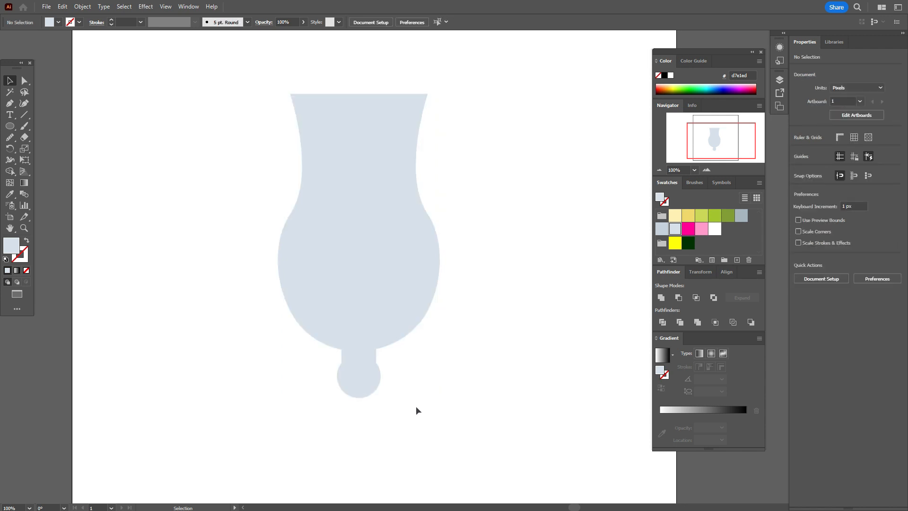
# Narrow the stem rectangle to about 49 px wide and centre all the glass parts horizontally again.
pyautogui.scroll(-1, 427, 421)
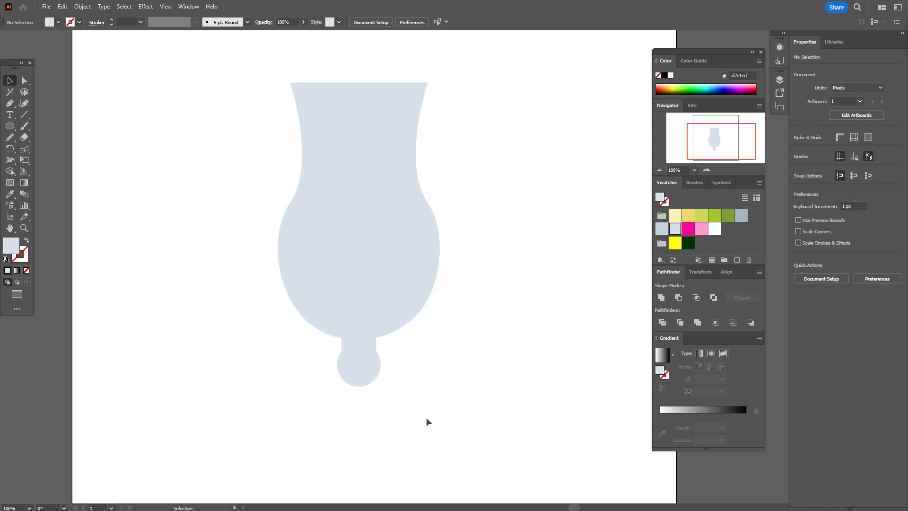
pyautogui.click(376, 355)
pyautogui.click(377, 349)
pyautogui.moveTo(342, 346); pyautogui.dragTo(347, 346)
pyautogui.moveTo(294, 257); pyautogui.dragTo(404, 383)
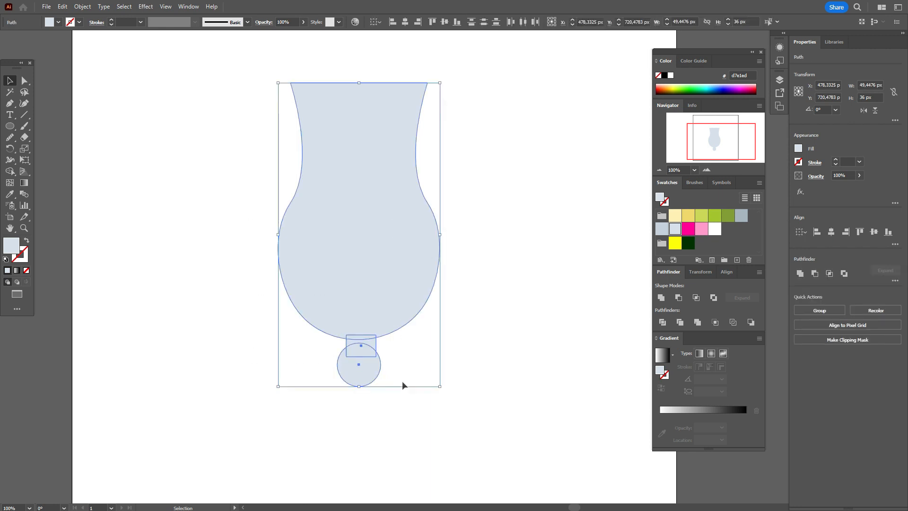
pyautogui.click(661, 297)
pyautogui.click(442, 350)
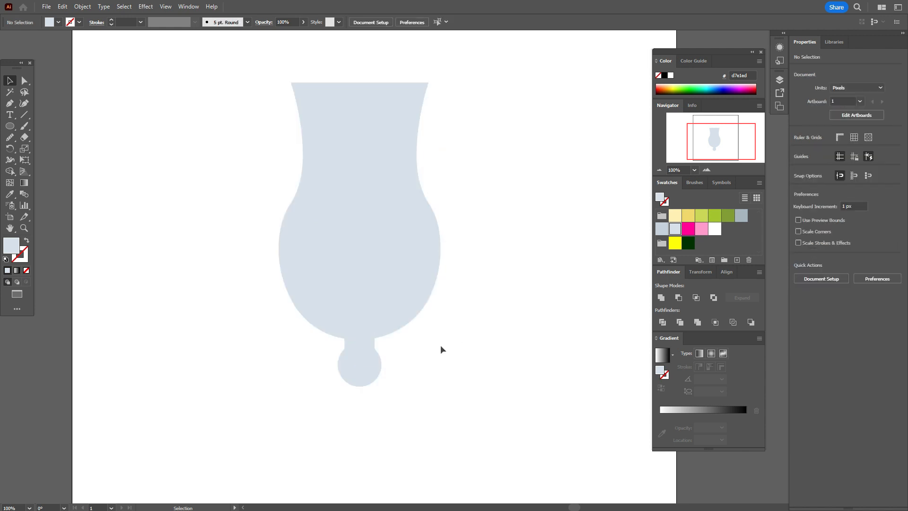
# Duplicate the stem rectangle straight down so that the copy extends below the circle, and make it slightly narrower.
pyautogui.click(362, 346)
pyautogui.click(371, 346)
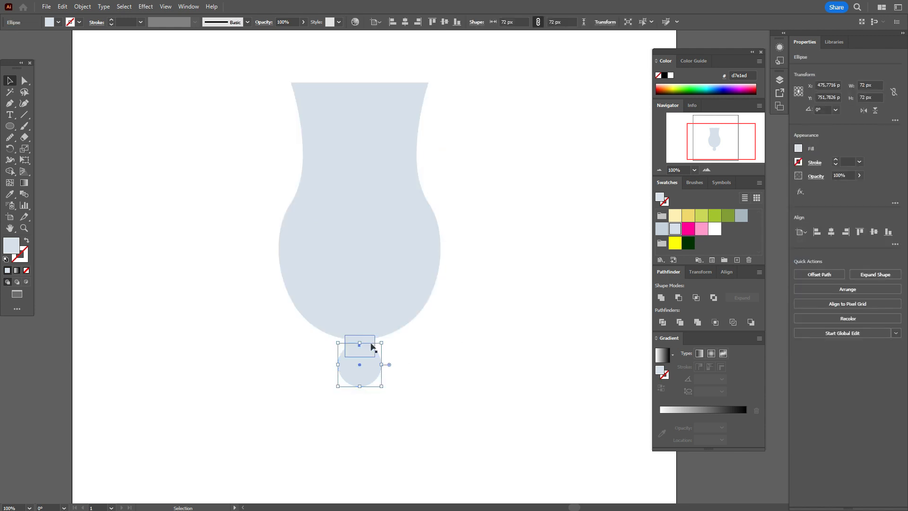
pyautogui.press('alt')
pyautogui.moveTo(372, 344); pyautogui.dragTo(373, 388)
pyautogui.click(367, 346)
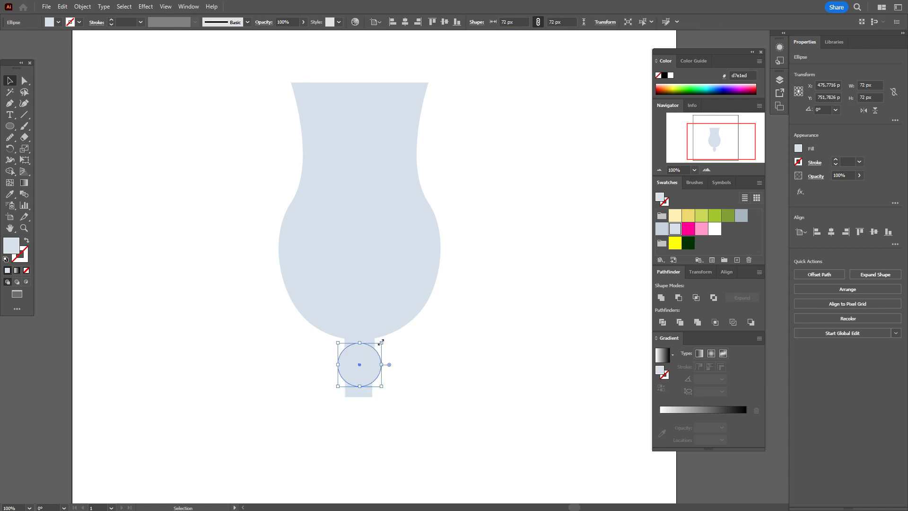
# Narrow the stem rectangle above the circle and realign all the glass parts to a common horizontal centre.
pyautogui.click(376, 339)
pyautogui.click(374, 344)
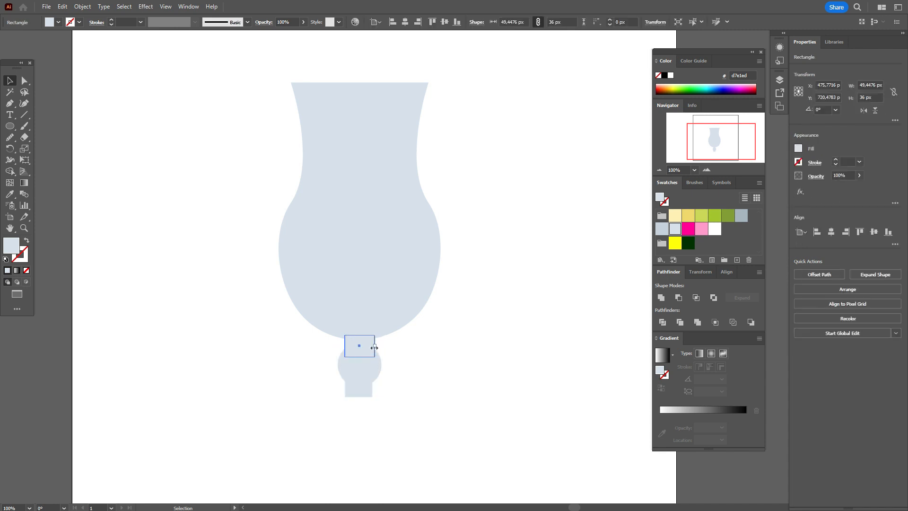
pyautogui.click(402, 353)
pyautogui.moveTo(242, 184); pyautogui.dragTo(439, 415)
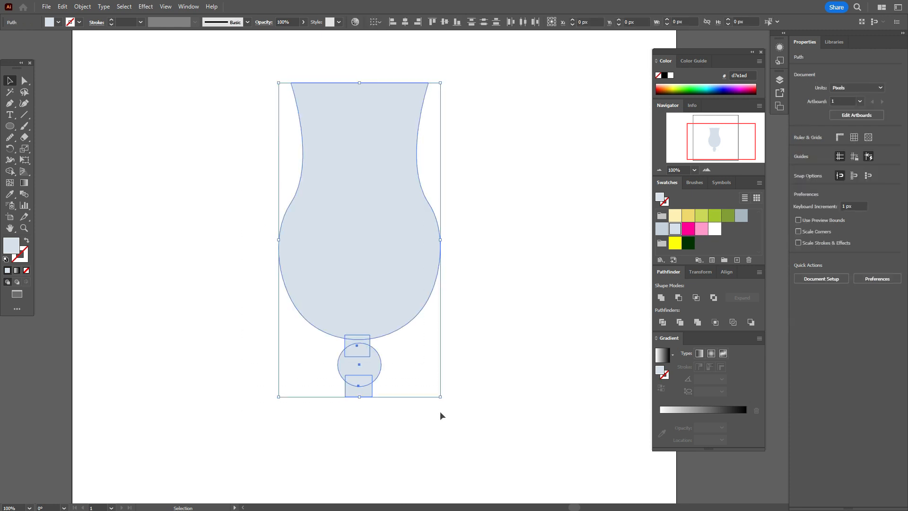
pyautogui.click(830, 232)
pyautogui.click(529, 364)
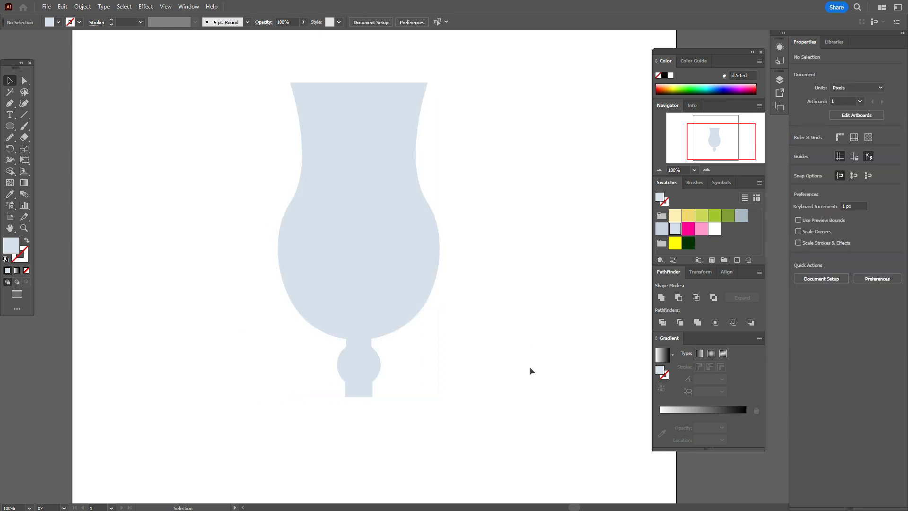
# Nudge the lower stem rectangle up by 1 px.
pyautogui.scroll(-1, 530, 368)
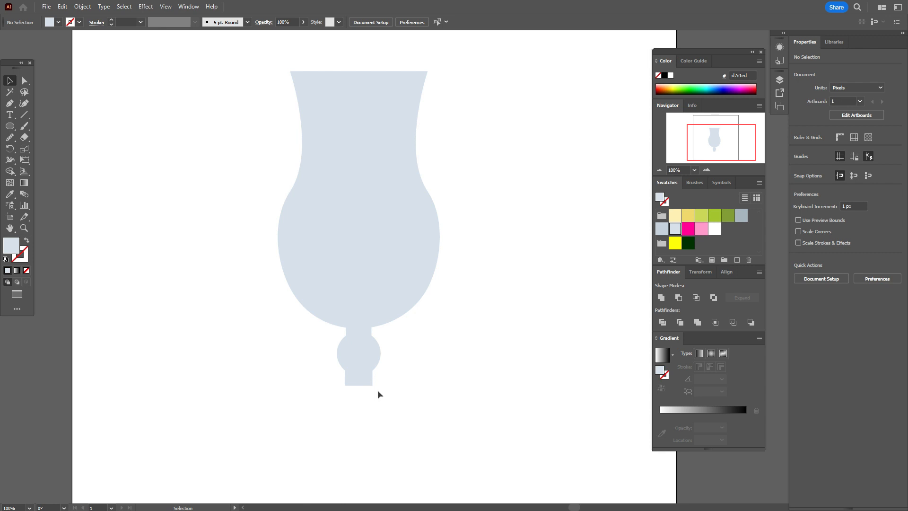
pyautogui.click(364, 381)
pyautogui.press('Up')
pyautogui.click(428, 399)
# Create a triangle with the Polygon tool, using a 50 px radius and 3 sides.
pyautogui.click(9, 126)
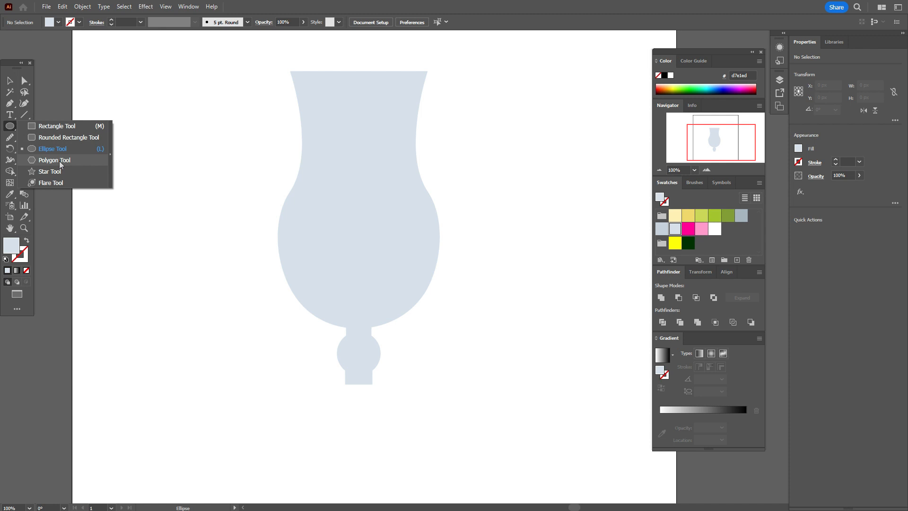
pyautogui.click(54, 159)
pyautogui.click(550, 287)
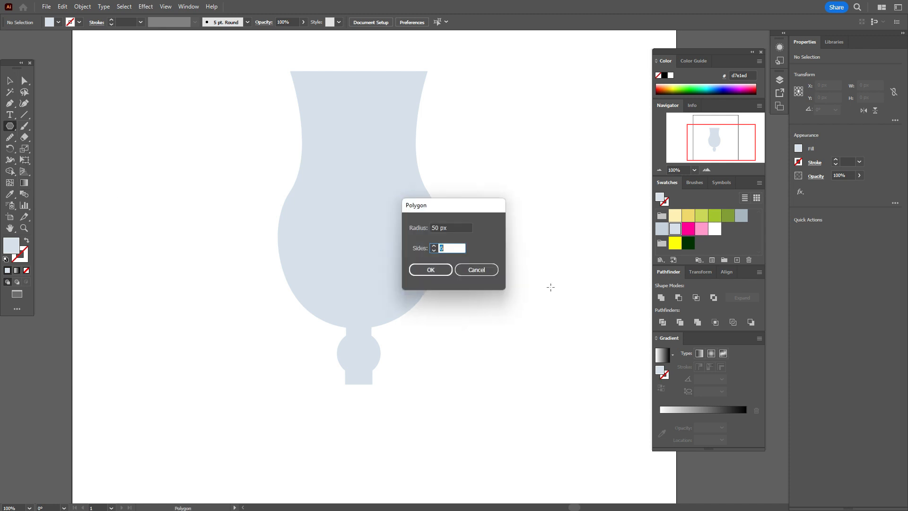
pyautogui.write('3')
pyautogui.click(430, 269)
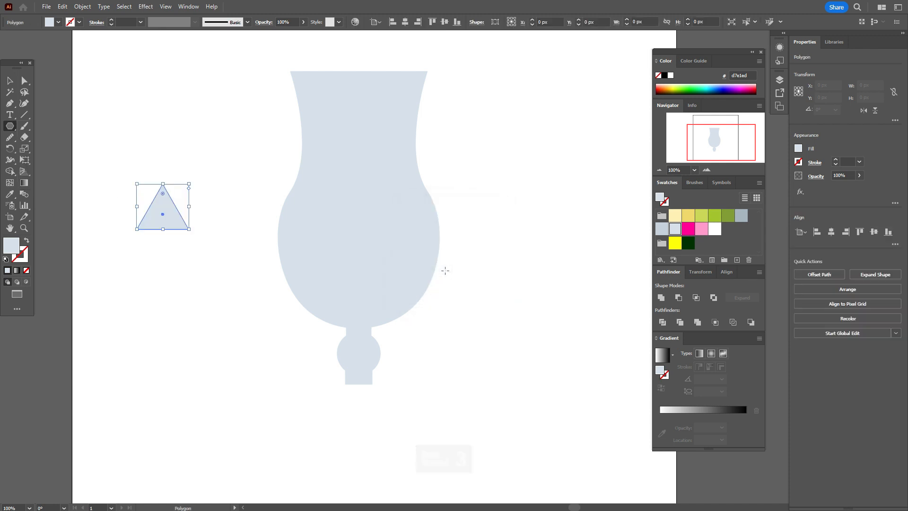
# Widen the triangle to about 222 px and place it as the foot, overlapping the lower end of the stem.
pyautogui.click(10, 81)
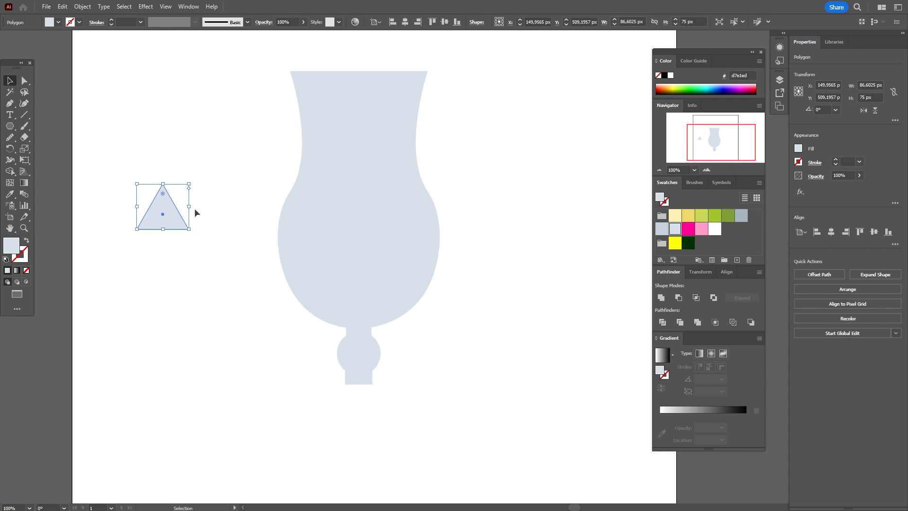
pyautogui.moveTo(188, 207); pyautogui.dragTo(356, 403)
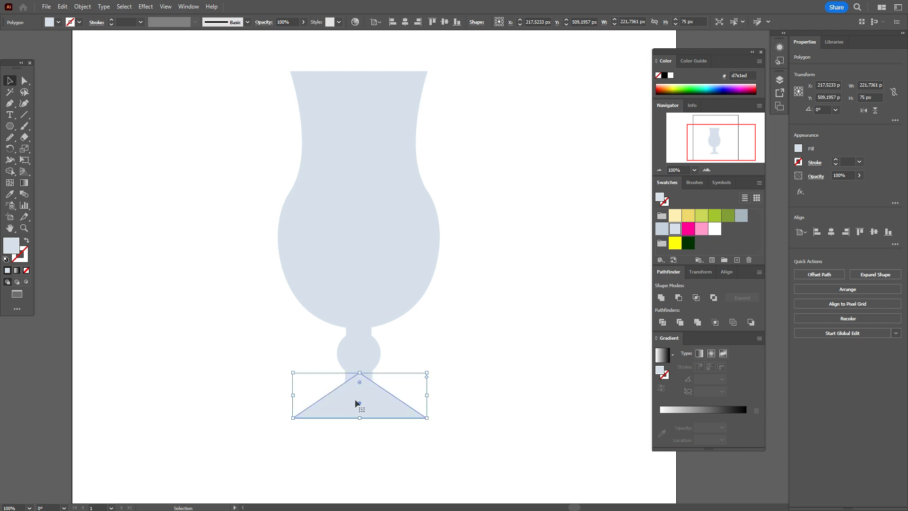
pyautogui.click(349, 429)
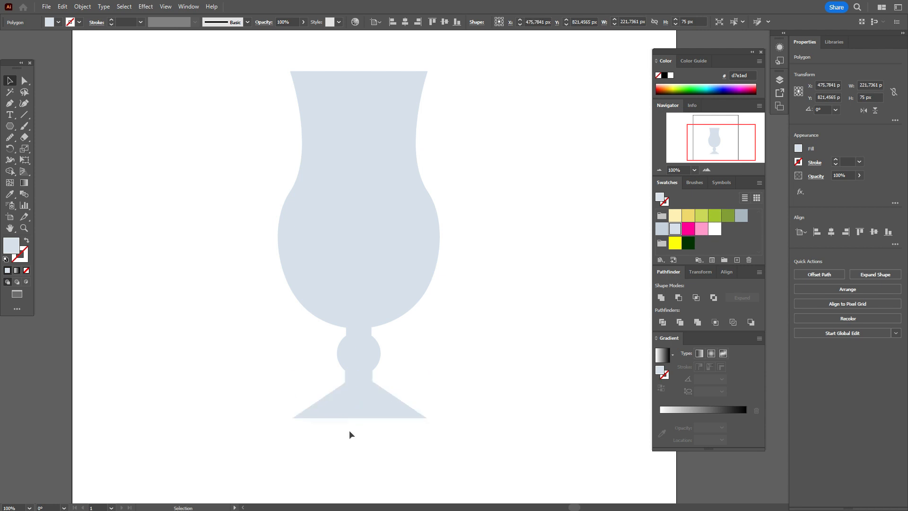
# Round the two base corners of the triangular foot to a radius of about 7.4 px.
pyautogui.click(25, 80)
pyautogui.moveTo(270, 408); pyautogui.dragTo(482, 431)
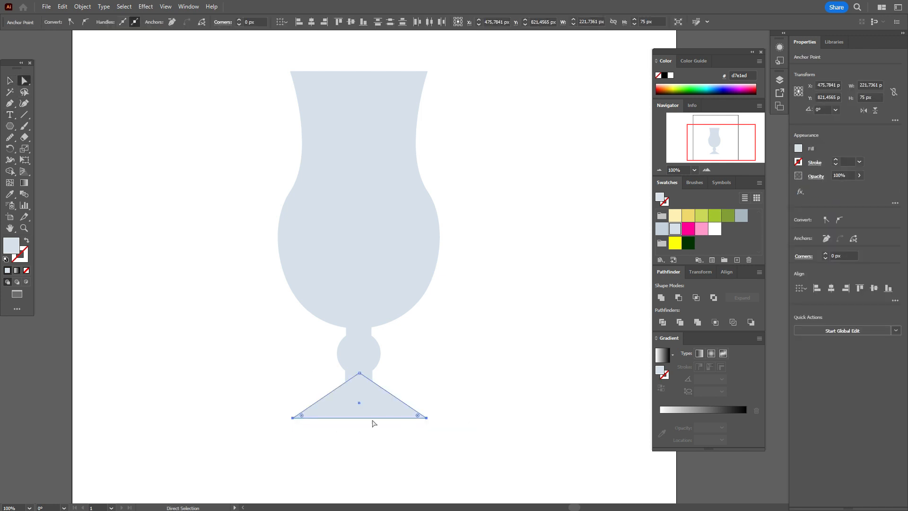
pyautogui.moveTo(301, 415); pyautogui.dragTo(308, 417)
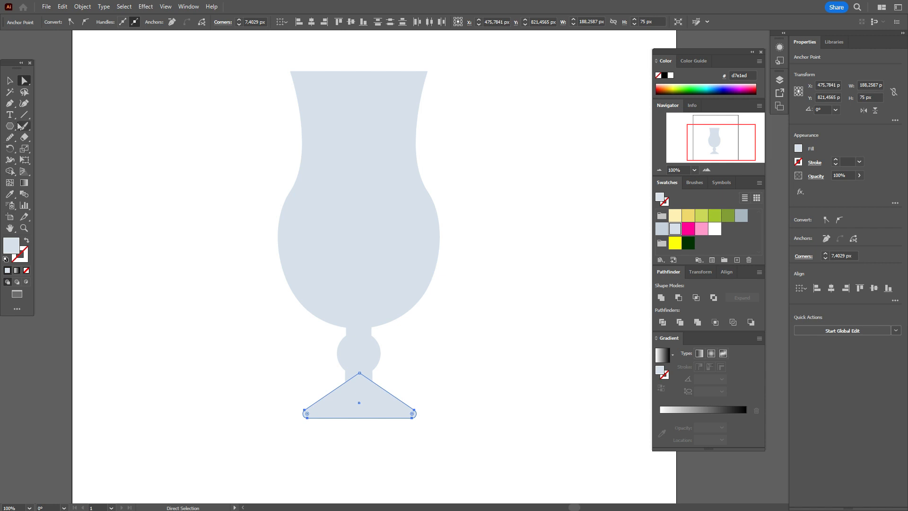
# Add a Curvature point midway along each slanted side of the foot to bow the sides slightly outward, then keep the foot selected.
pyautogui.click(24, 103)
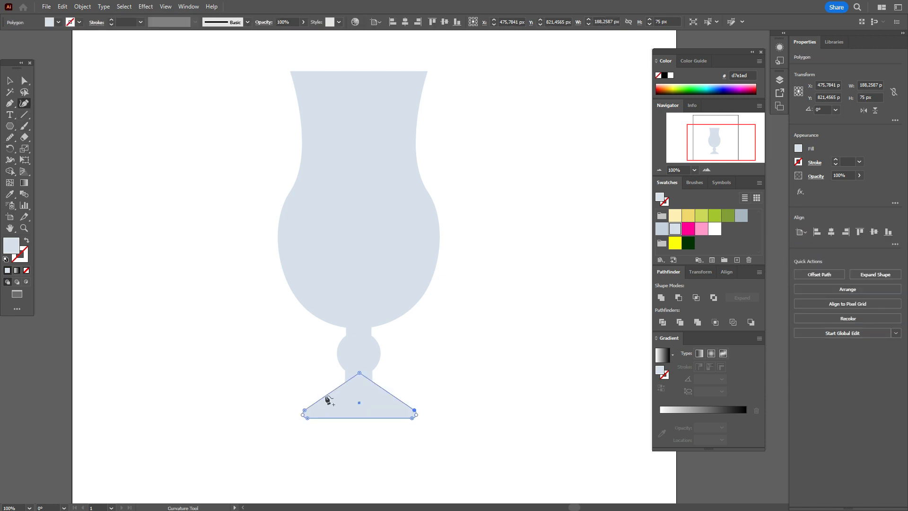
pyautogui.click(325, 395)
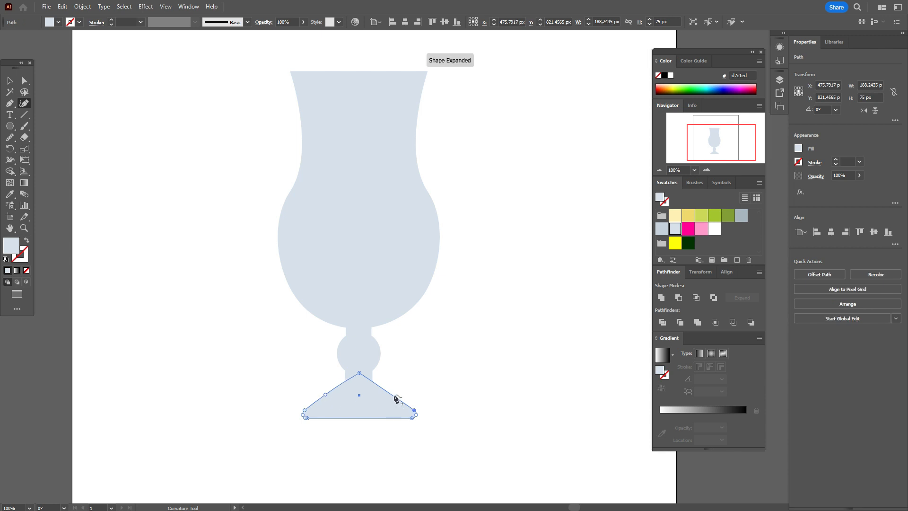
pyautogui.moveTo(392, 395); pyautogui.dragTo(393, 393)
pyautogui.click(10, 82)
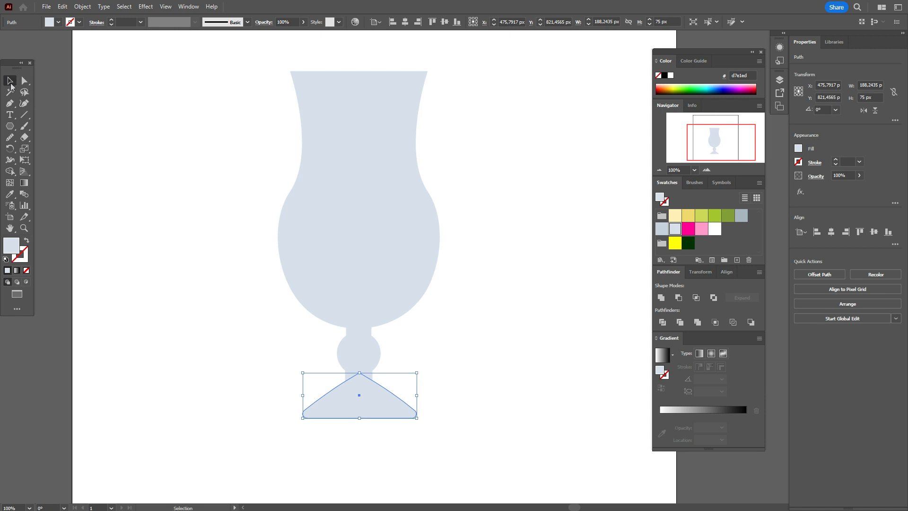
pyautogui.click(145, 142)
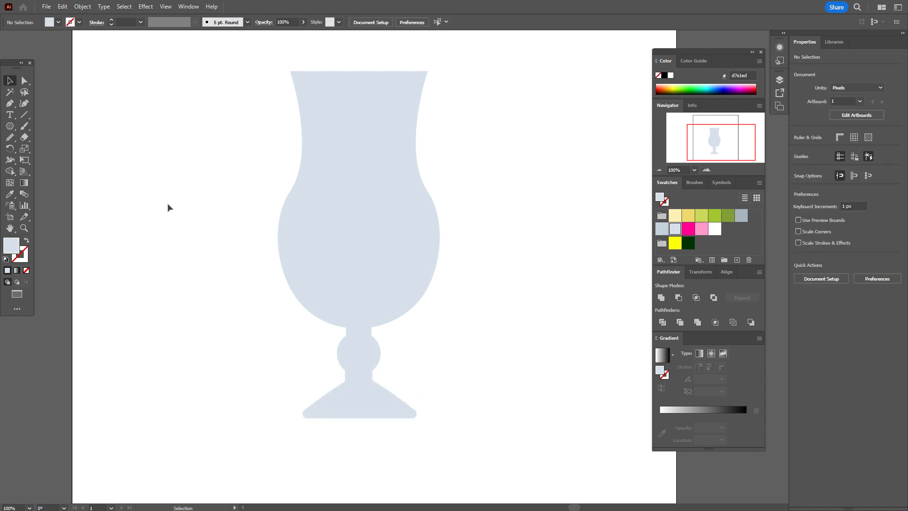
pyautogui.click(377, 415)
pyautogui.click(9, 148)
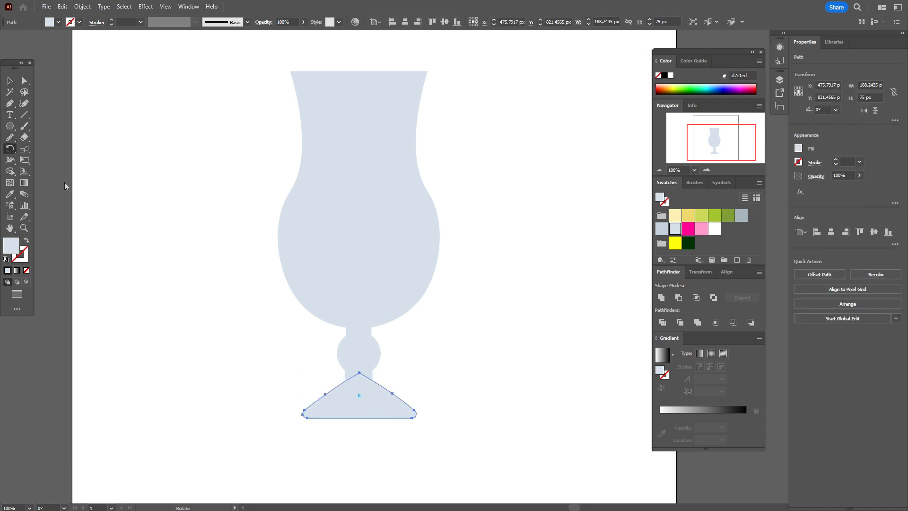
pyautogui.moveTo(328, 393); pyautogui.dragTo(306, 409)
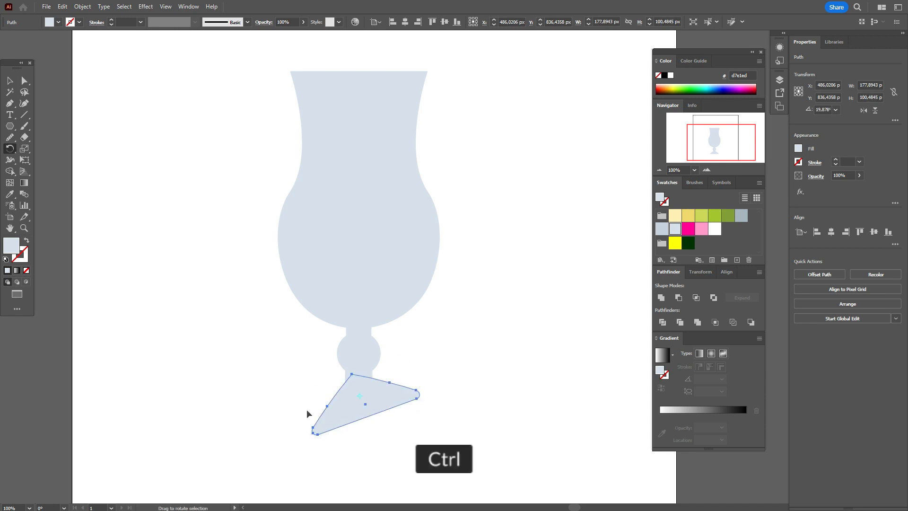
pyautogui.hotkey('ctrl', 'z')
# Soften the foot's slanted sides and base corners with the Smooth tool.
pyautogui.click(11, 139)
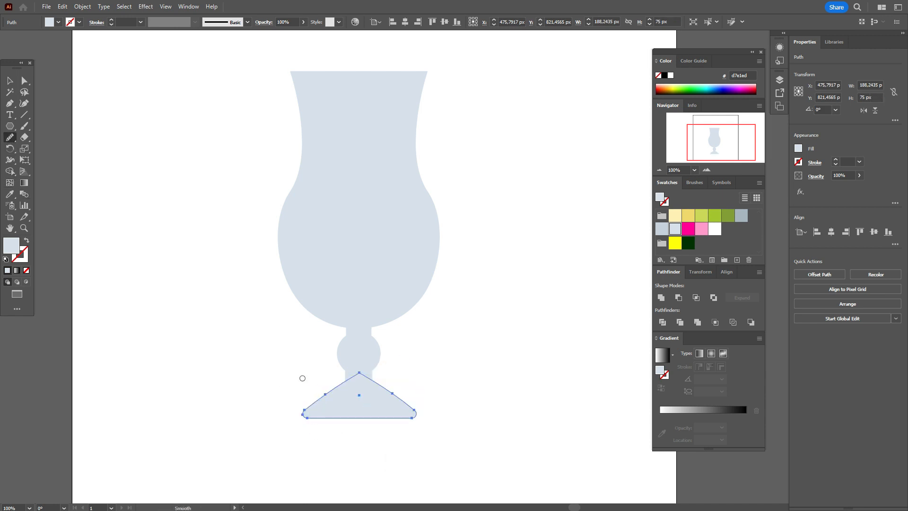
pyautogui.moveTo(326, 393); pyautogui.dragTo(299, 416)
pyautogui.moveTo(390, 390)
pyautogui.mouseDown()
pyautogui.moveTo(425, 410)
pyautogui.moveTo(405, 416)
pyautogui.mouseUp()
pyautogui.moveTo(347, 425); pyautogui.dragTo(416, 428)
pyautogui.click(10, 80)
pyautogui.click(462, 325)
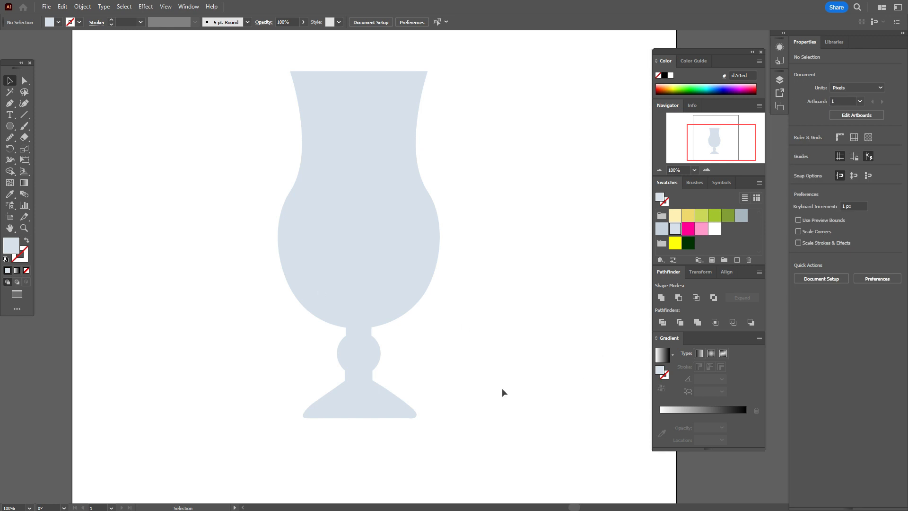
# Unite the bowl, stem rectangles, circular knob and foot into one shape.
pyautogui.scroll(2, 502, 389)
pyautogui.moveTo(269, 303); pyautogui.dragTo(432, 353)
pyautogui.moveTo(232, 80); pyautogui.dragTo(478, 459)
pyautogui.click(799, 273)
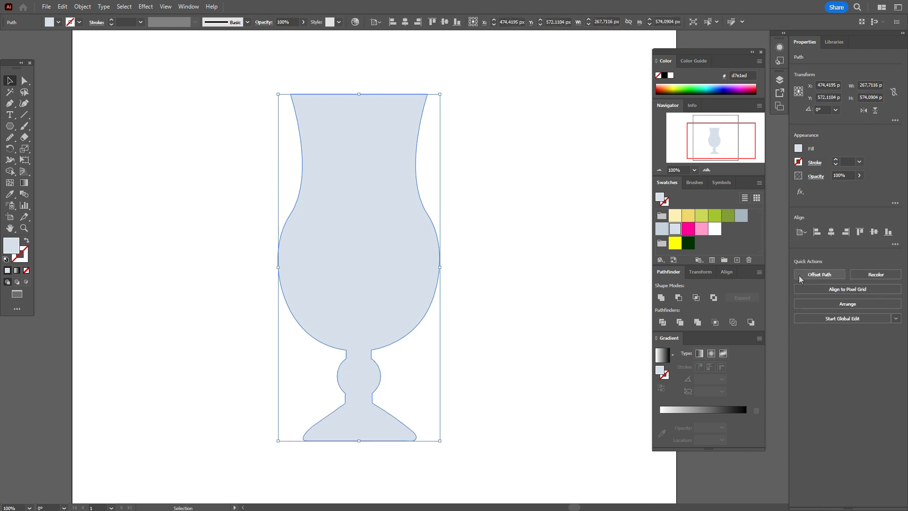
pyautogui.click(512, 336)
# Round both corners where the bowl meets the upper stem to a radius of about 11.4 px.
pyautogui.click(23, 80)
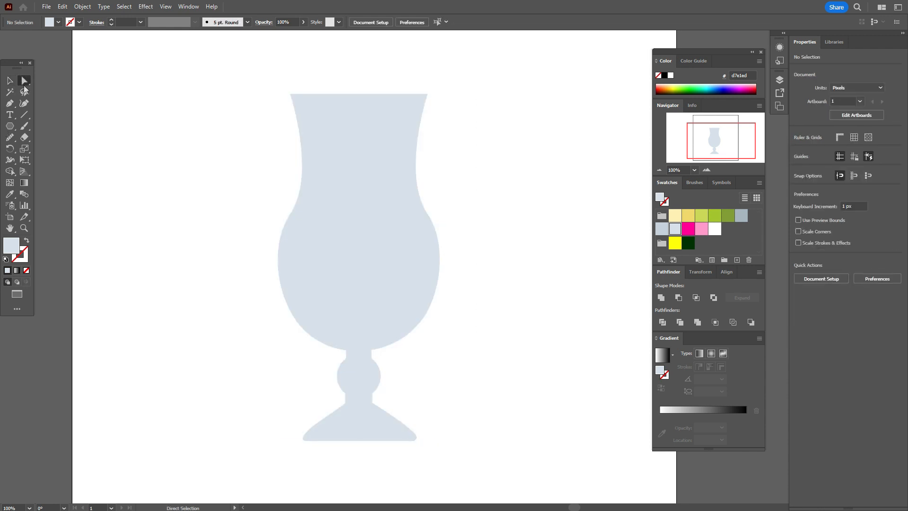
pyautogui.click(347, 351)
pyautogui.keyDown('shift'); pyautogui.click(371, 351); pyautogui.keyUp('shift')
pyautogui.moveTo(377, 358); pyautogui.dragTo(376, 362)
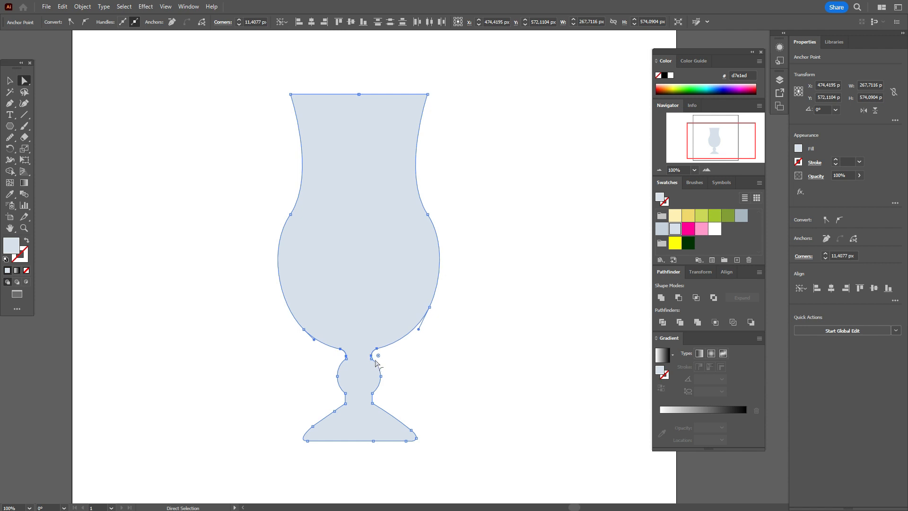
pyautogui.click(399, 374)
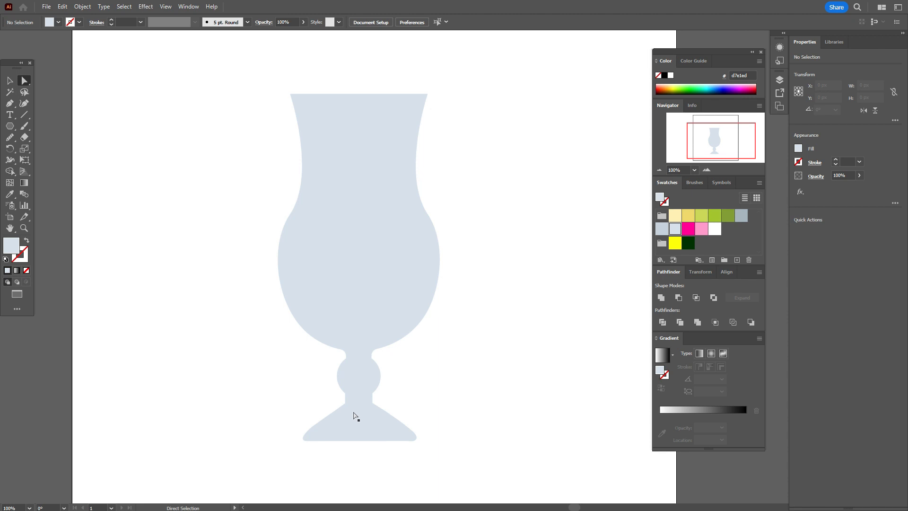
# Round both corners where the lower stem meets the foot.
pyautogui.click(345, 404)
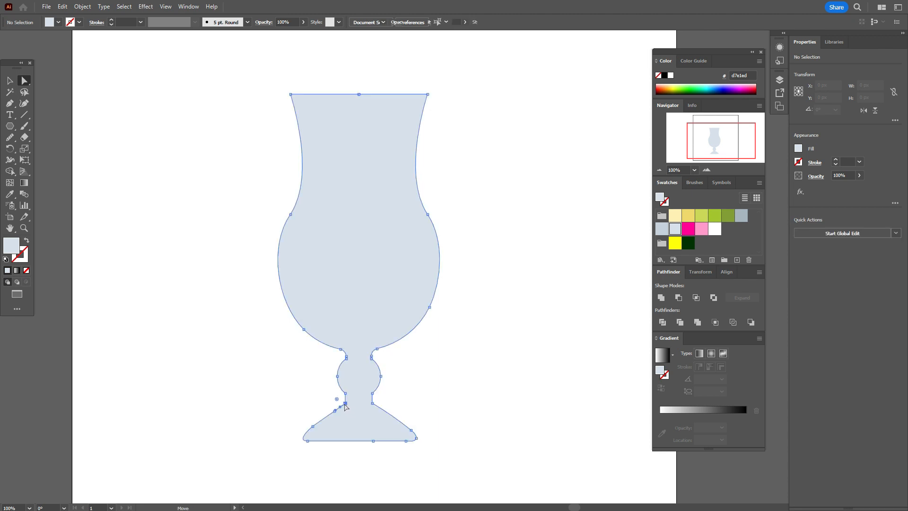
pyautogui.keyDown('shift'); pyautogui.click(372, 403); pyautogui.keyUp('shift')
pyautogui.moveTo(381, 398); pyautogui.dragTo(381, 401)
pyautogui.click(404, 393)
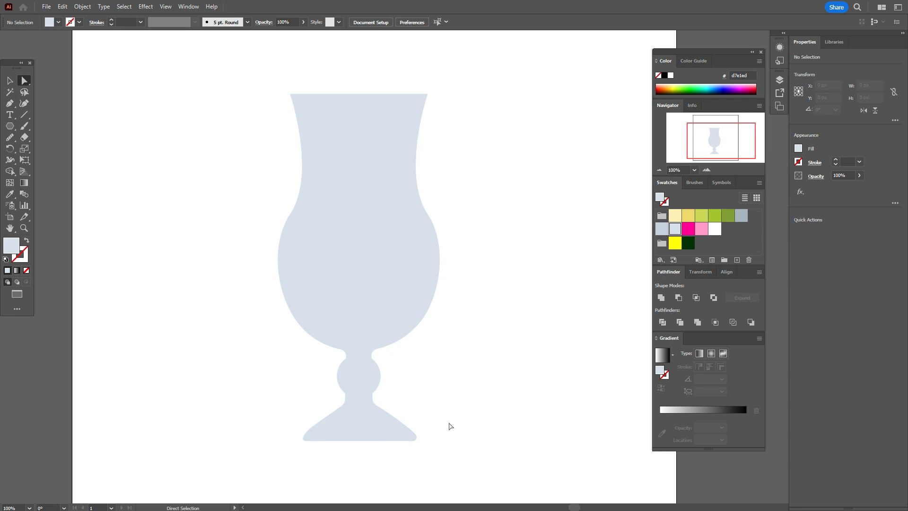
# Select the anchor points along the foot's base and nudge them up slightly, making the glass about 687 px tall.
pyautogui.scroll(2, 450, 423)
pyautogui.scroll(-1, 455, 423)
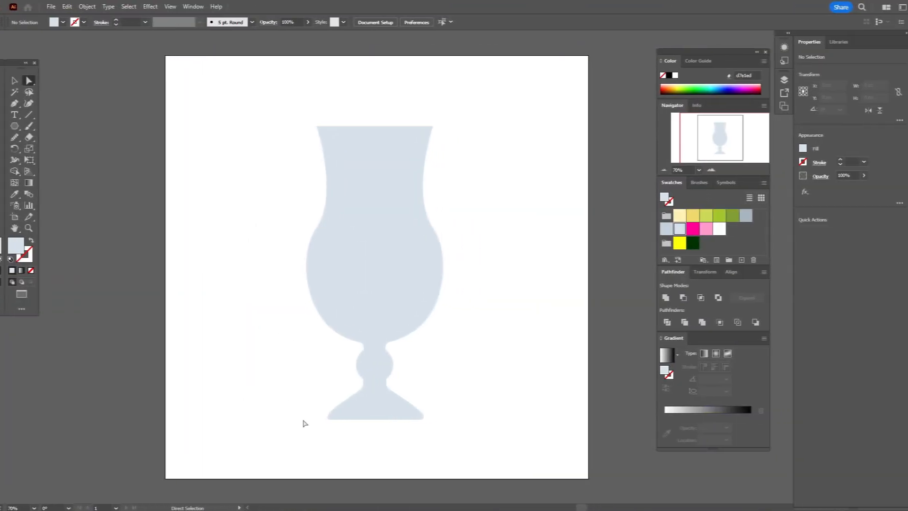
pyautogui.moveTo(303, 416); pyautogui.dragTo(453, 446)
pyautogui.moveTo(314, 410); pyautogui.dragTo(450, 456)
pyautogui.moveTo(305, 406); pyautogui.dragTo(453, 445)
pyautogui.press('Up')
pyautogui.press('Up')
pyautogui.press('Up')
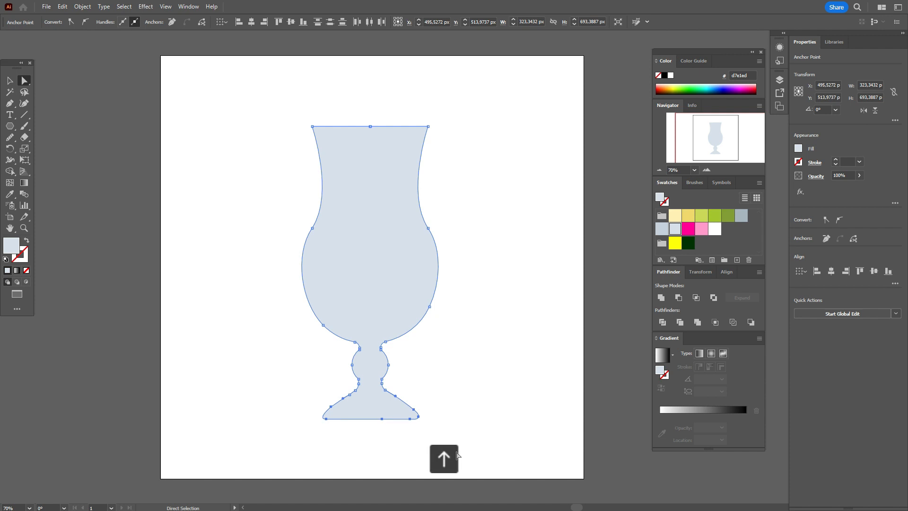
pyautogui.click(458, 460)
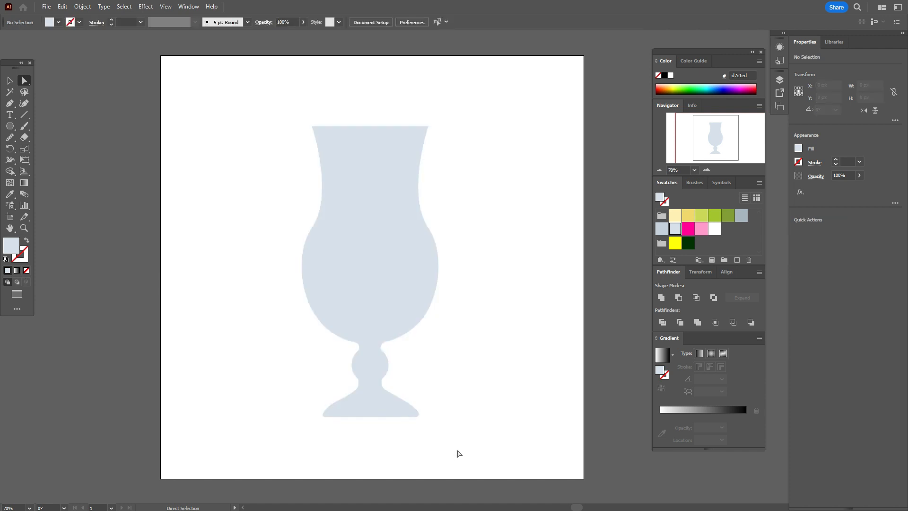
# Move the whole glass slightly lower on the artboard, to about X 492 px and Y 546 px, and keep it selected.
pyautogui.scroll(1, 453, 450)
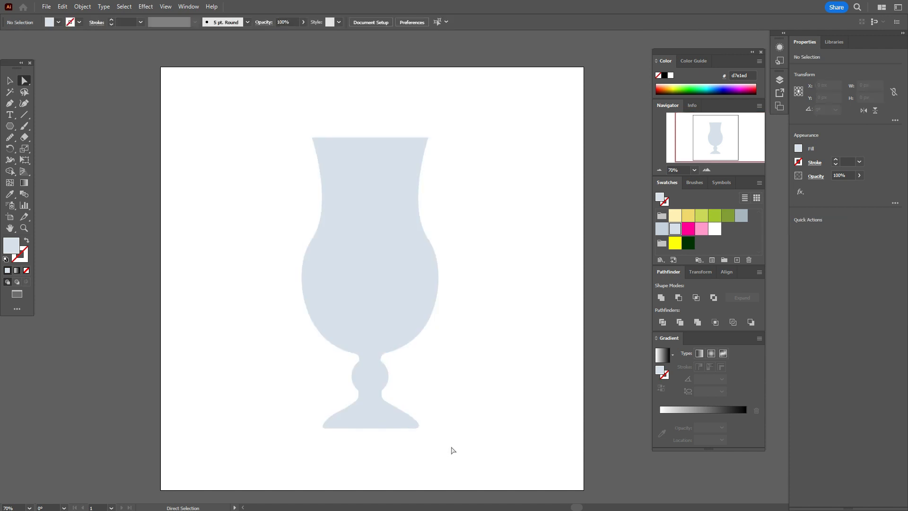
pyautogui.click(11, 80)
pyautogui.moveTo(363, 236); pyautogui.dragTo(361, 249)
pyautogui.click(581, 252)
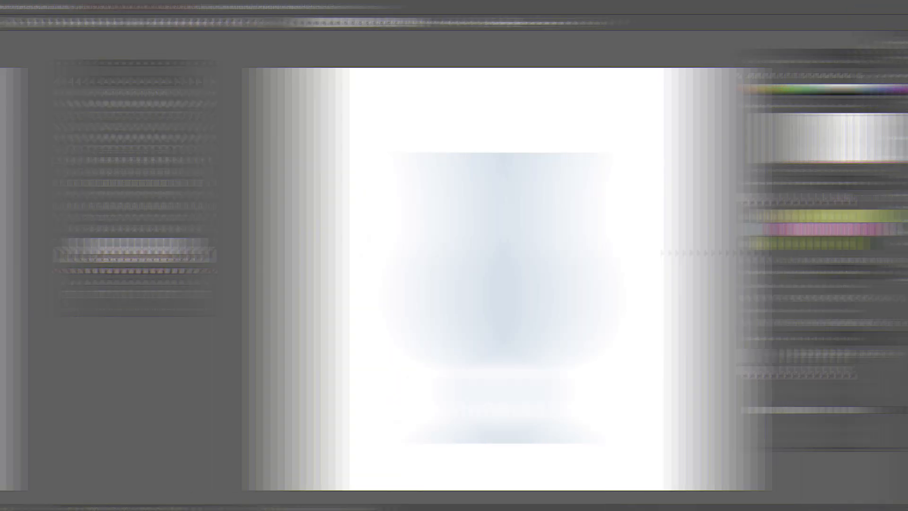
pyautogui.hotkey('ctrl', 'z')
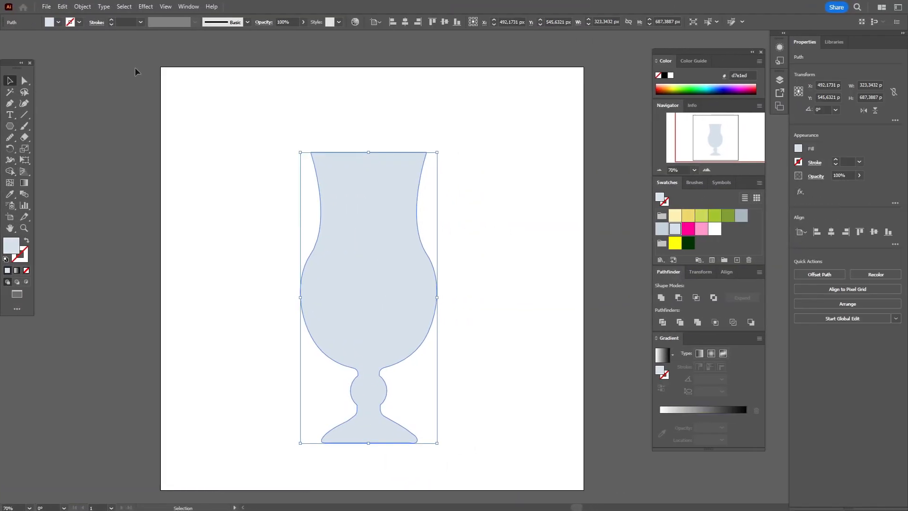
# Preview a -20 px Offset Path on the glass outline, and apply it at -15 px with Miter joins and a miter limit of 4.
pyautogui.click(83, 7)
pyautogui.moveTo(170, 247)
pyautogui.click(281, 282)
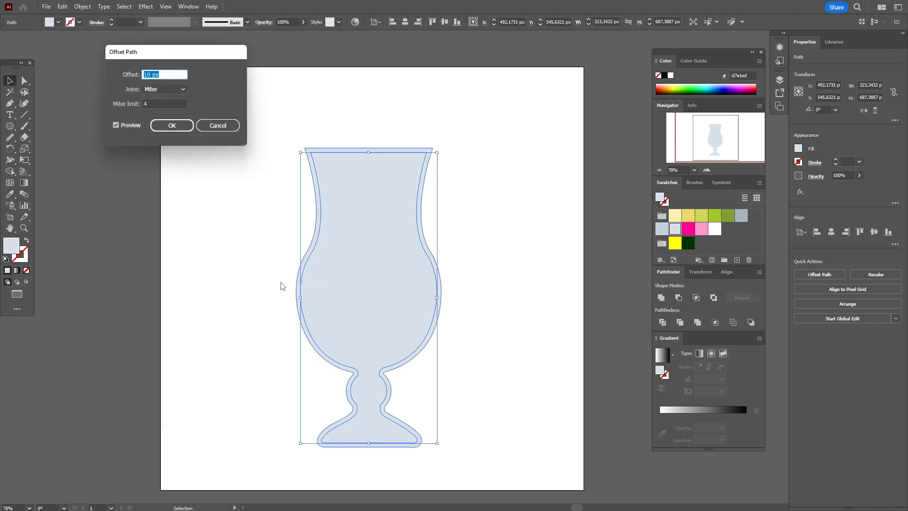
pyautogui.write('-20')
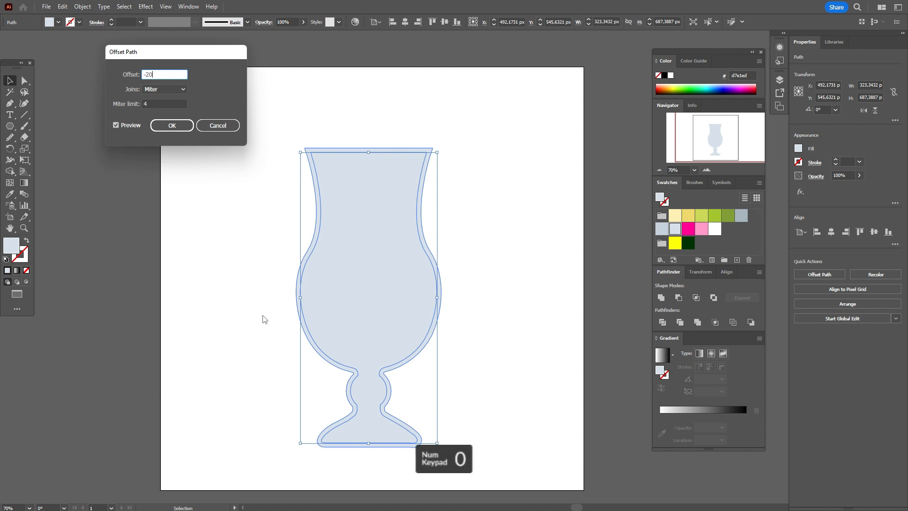
pyautogui.click(138, 127)
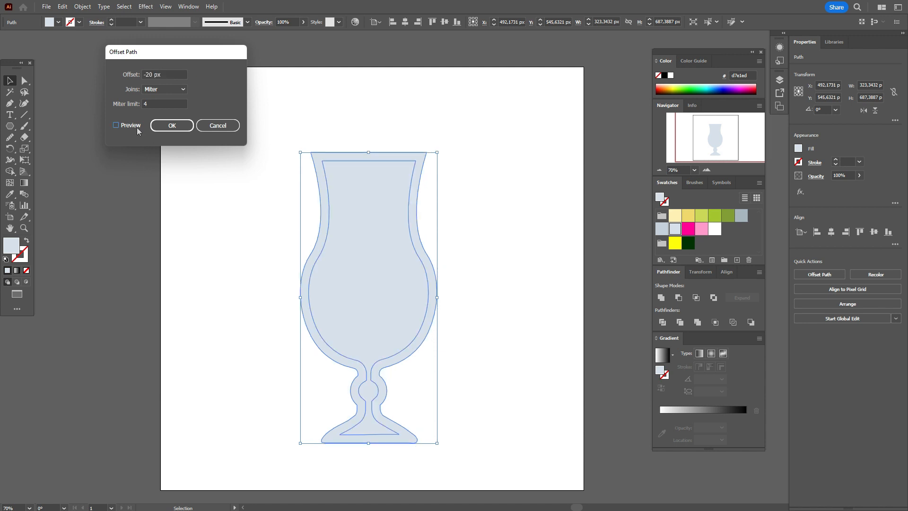
pyautogui.click(150, 74)
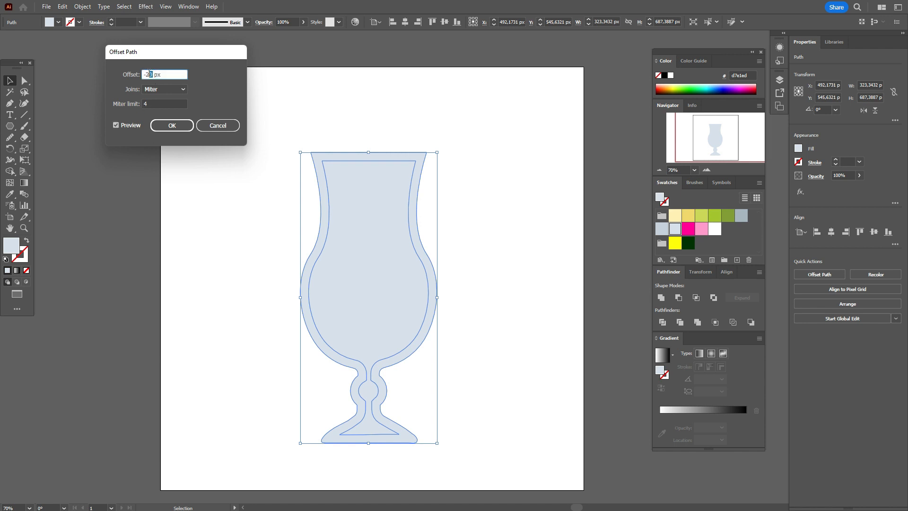
pyautogui.write('15')
pyautogui.click(131, 127)
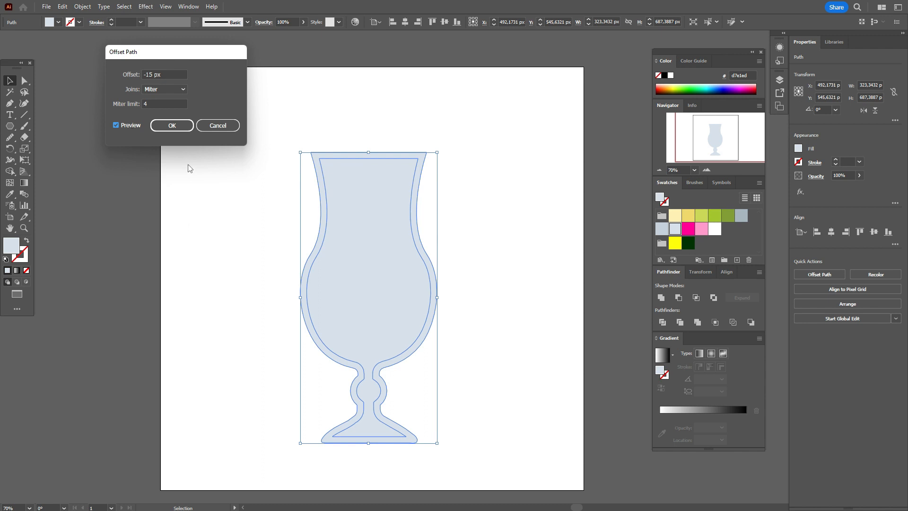
pyautogui.click(183, 126)
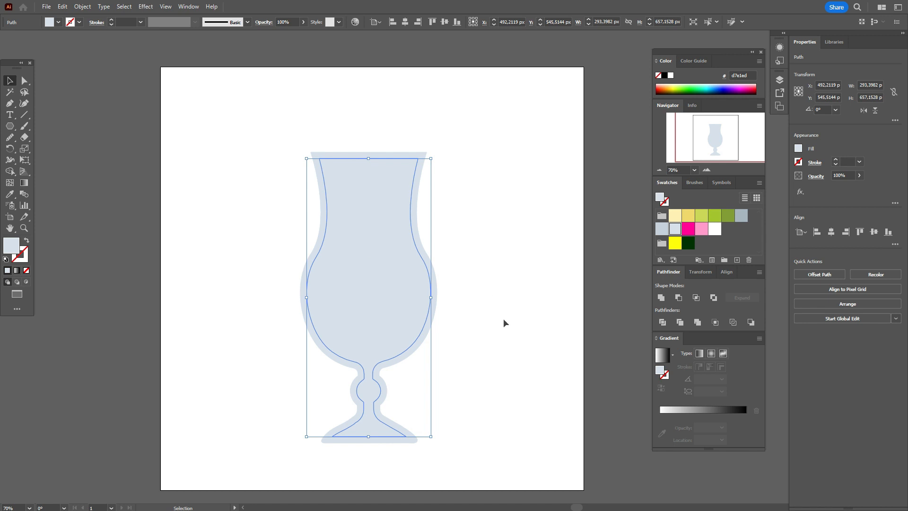
# Fill the inner outline with light green cbd852, and intersect it with a rectangle about 493 × 454 px drawn across the bowl to form the drink.
pyautogui.click(701, 215)
pyautogui.click(585, 252)
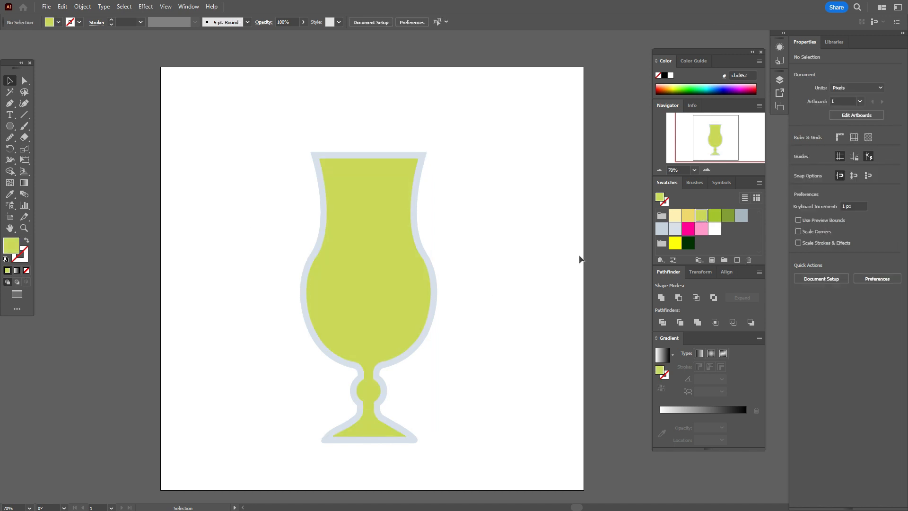
pyautogui.moveTo(10, 126); pyautogui.dragTo(47, 126)
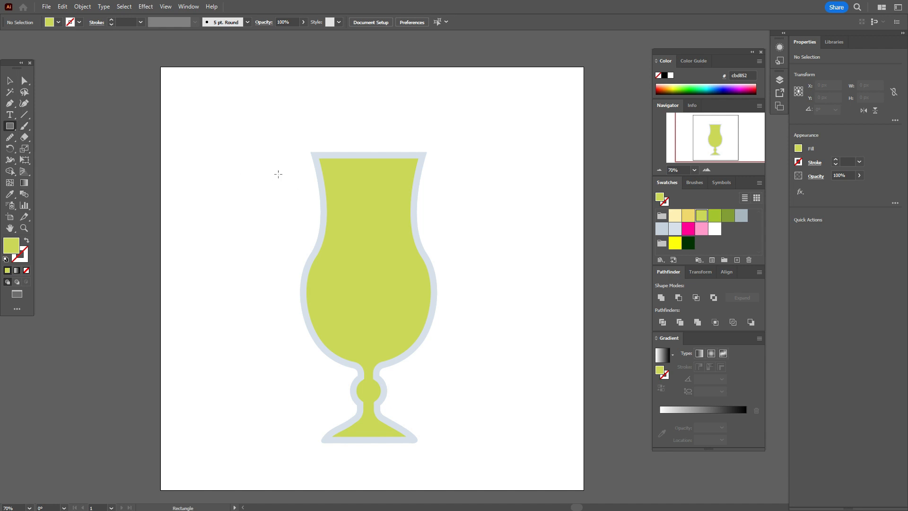
pyautogui.moveTo(276, 171); pyautogui.dragTo(484, 364)
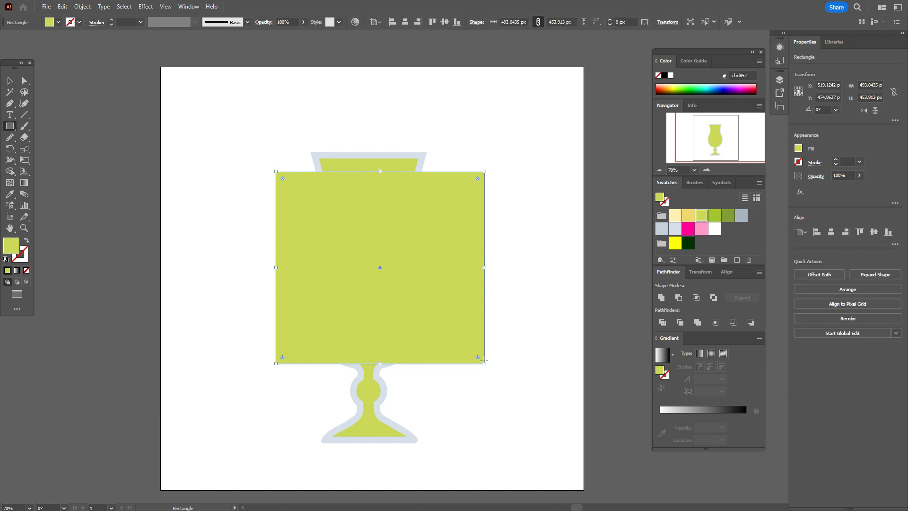
pyautogui.click(10, 79)
pyautogui.keyDown('shift'); pyautogui.click(371, 162); pyautogui.keyUp('shift')
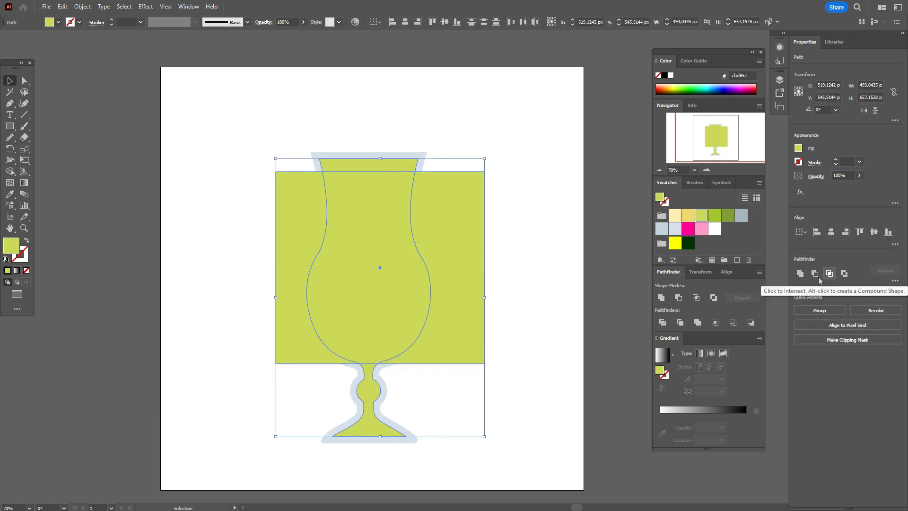
pyautogui.click(830, 273)
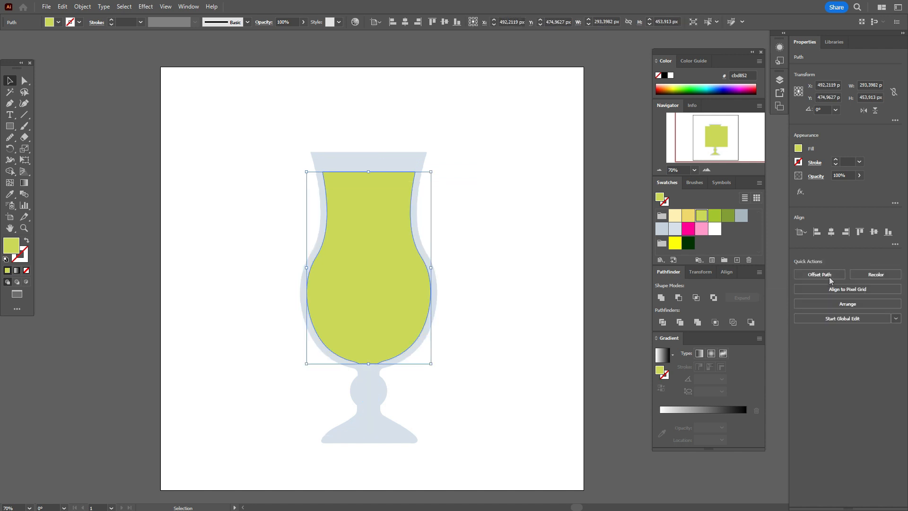
# Smooth the bottom edge of the green drink where it meets the stem.
pyautogui.click(9, 137)
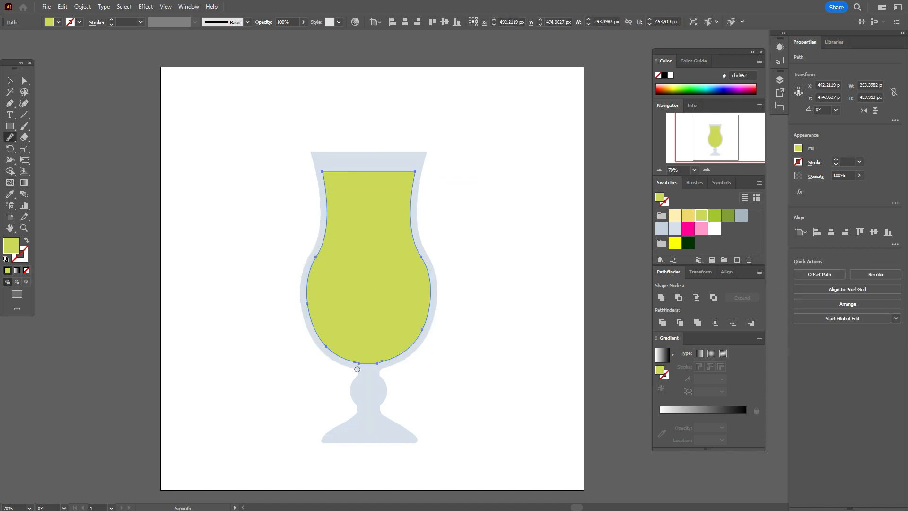
pyautogui.moveTo(368, 362)
pyautogui.mouseDown()
pyautogui.moveTo(385, 361)
pyautogui.moveTo(345, 359)
pyautogui.mouseUp()
pyautogui.moveTo(352, 359); pyautogui.dragTo(372, 365)
pyautogui.click(9, 81)
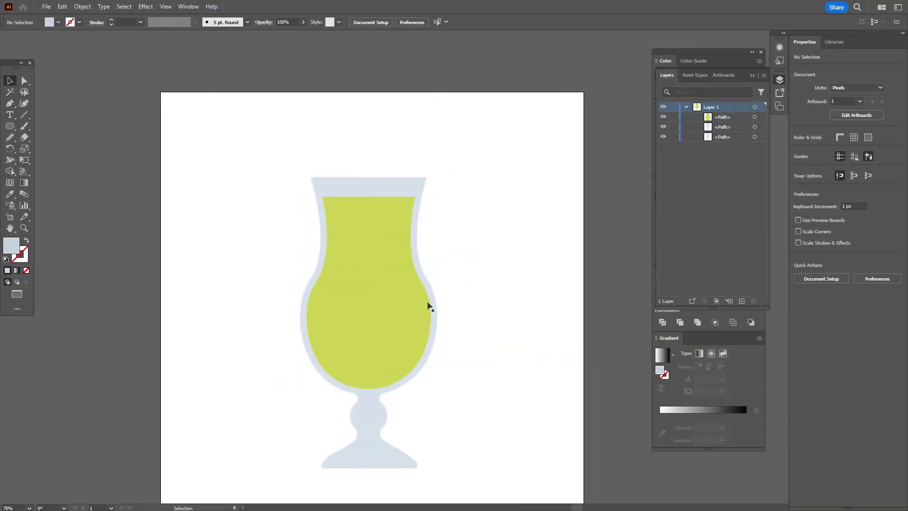
# Select the pale glass outline and paste two copies of it in front.
pyautogui.click(433, 298)
pyautogui.press('a')
pyautogui.hotkey('ctrl', 'c')
pyautogui.hotkey('ctrl', 'f')
pyautogui.hotkey('ctrl', 'c')
pyautogui.hotkey('ctrl', 'f')
# Nudge the uppermost glass copy about 74 px to the right.
pyautogui.press('v')
pyautogui.press('Right')
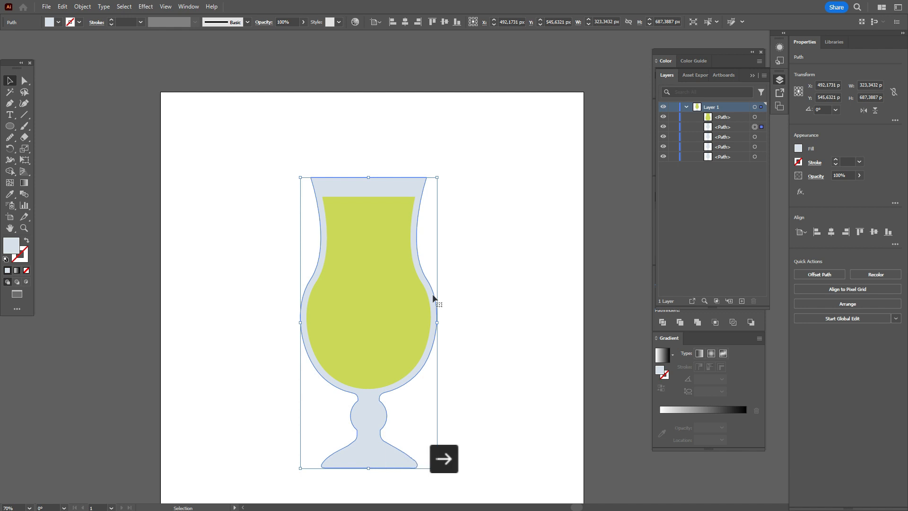
pyautogui.press('Right')
pyautogui.press('Right')
pyautogui.press('Right')
pyautogui.press('Right')
pyautogui.press('Right')
pyautogui.press('Right')
pyautogui.press('Right')
pyautogui.press('Right')
pyautogui.press('Right')
pyautogui.press('Right')
pyautogui.press('Right')
pyautogui.press('Right')
pyautogui.press('Right')
pyautogui.press('Right')
pyautogui.press('Right')
pyautogui.press('Right')
pyautogui.press('Right')
pyautogui.press('Right')
pyautogui.press('Right')
pyautogui.press('Right')
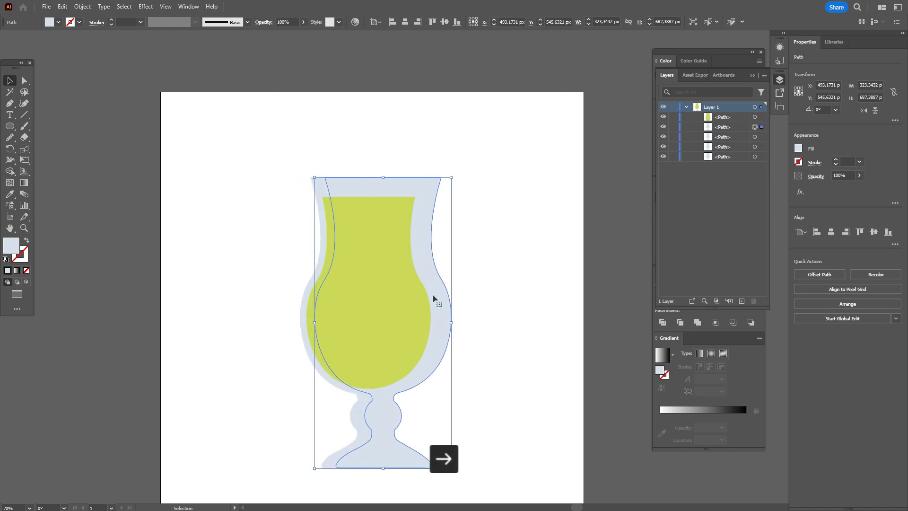
pyautogui.press('Right')
pyautogui.press('Right')
pyautogui.press('Right')
pyautogui.press('Right')
pyautogui.press('Right')
pyautogui.press('Right')
pyautogui.press('Right')
pyautogui.press('Right')
pyautogui.press('Right')
pyautogui.press('Right')
pyautogui.press('Right')
pyautogui.press('Right')
pyautogui.press('Right')
pyautogui.press('Right')
pyautogui.press('Right')
pyautogui.press('Right')
pyautogui.press('Right')
pyautogui.press('Right')
pyautogui.press('Right')
pyautogui.press('Right')
# Subtract the shifted glass copy from the unshifted one with Minus Front, leaving a shadow strip along the glass's left side.
pyautogui.press('shift')
pyautogui.keyDown('shift'); pyautogui.click(304, 312); pyautogui.keyUp('shift')
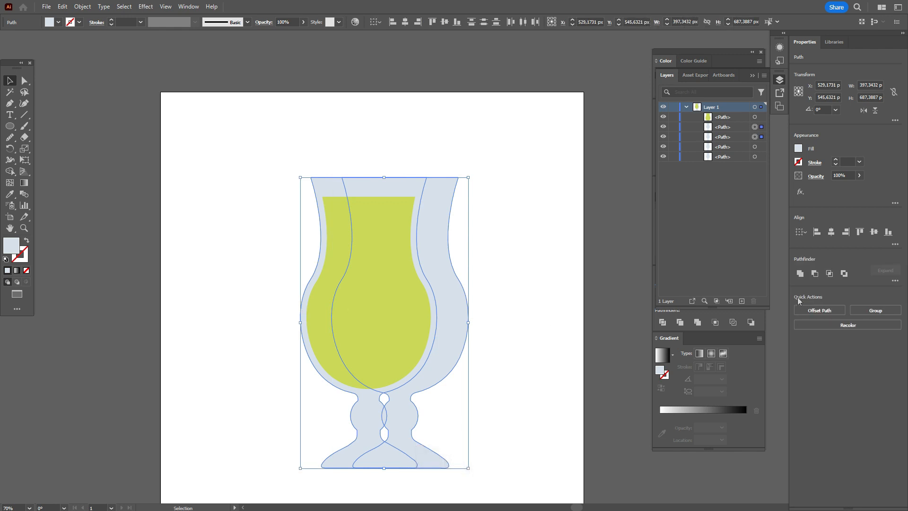
pyautogui.click(780, 80)
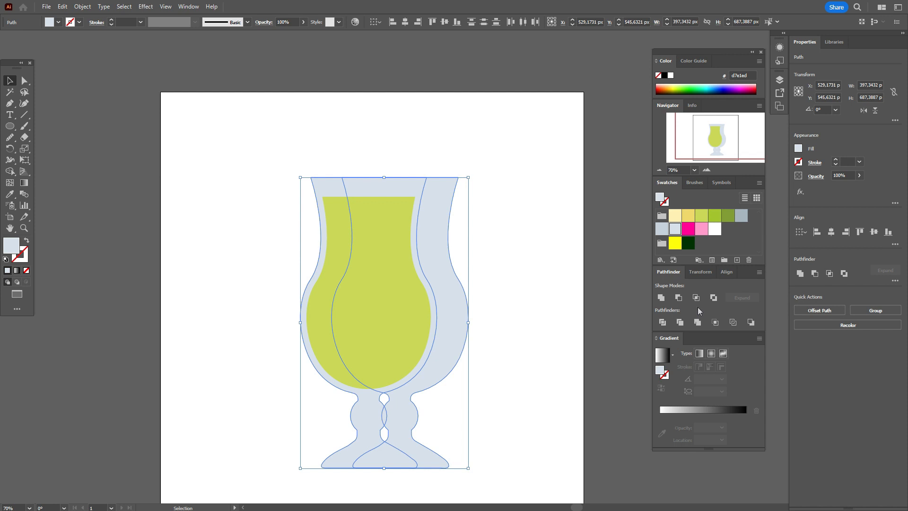
pyautogui.click(679, 300)
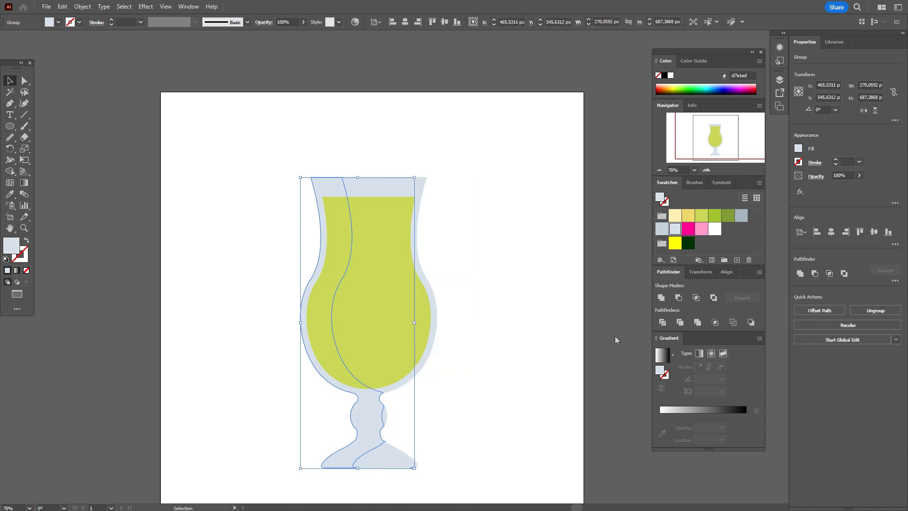
pyautogui.click(551, 359)
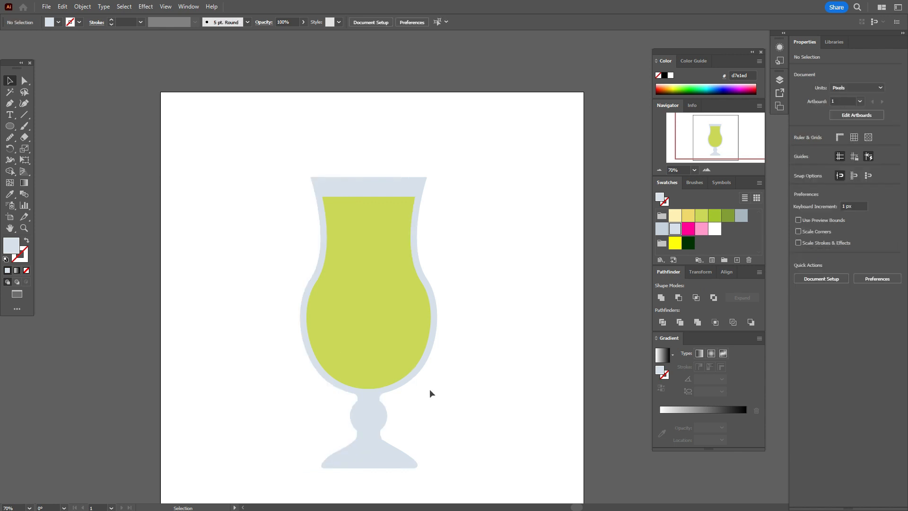
# Recolour the shadow strip with the darker blue-grey c5d1dd.
pyautogui.click(340, 388)
pyautogui.click(660, 229)
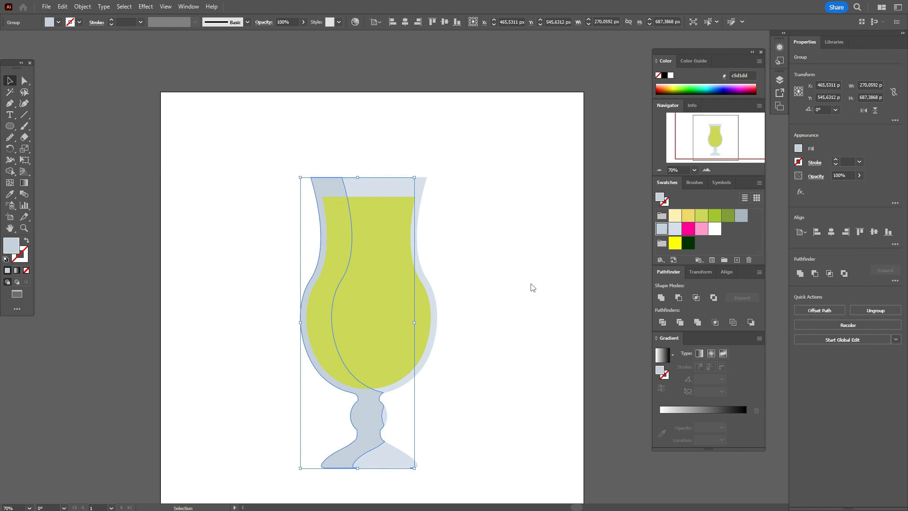
pyautogui.click(528, 288)
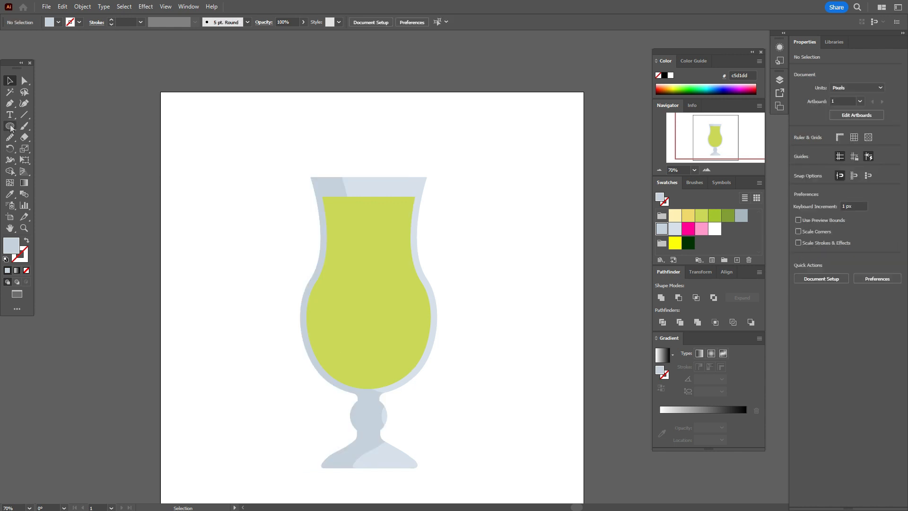
# Draw a closed Pen shape over the left part of the bowl, with a curved outer edge ending at the top of the stem.
pyautogui.click(10, 103)
pyautogui.click(346, 169)
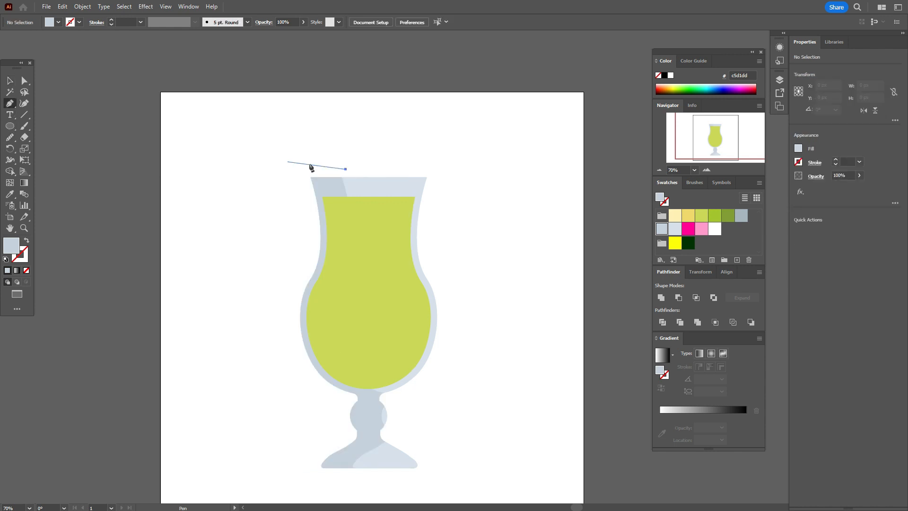
pyautogui.click(282, 172)
pyautogui.moveTo(399, 401); pyautogui.dragTo(571, 398)
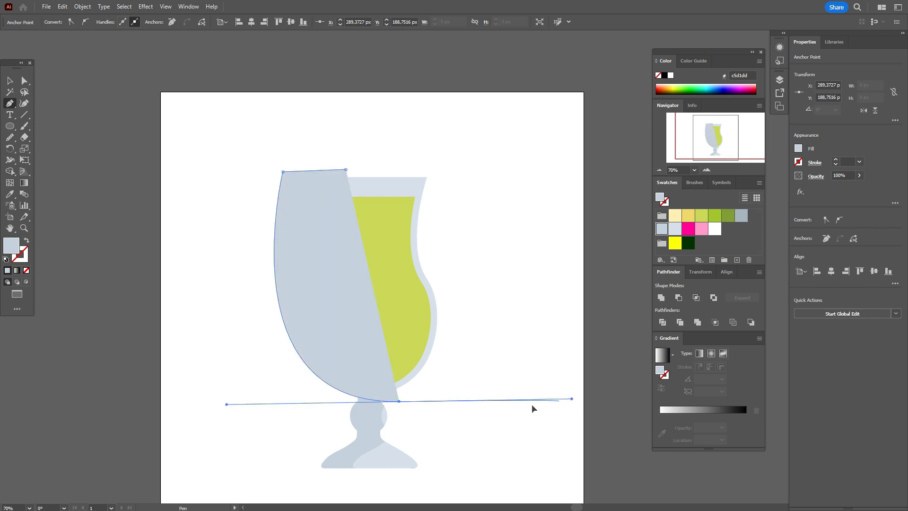
pyautogui.click(400, 401)
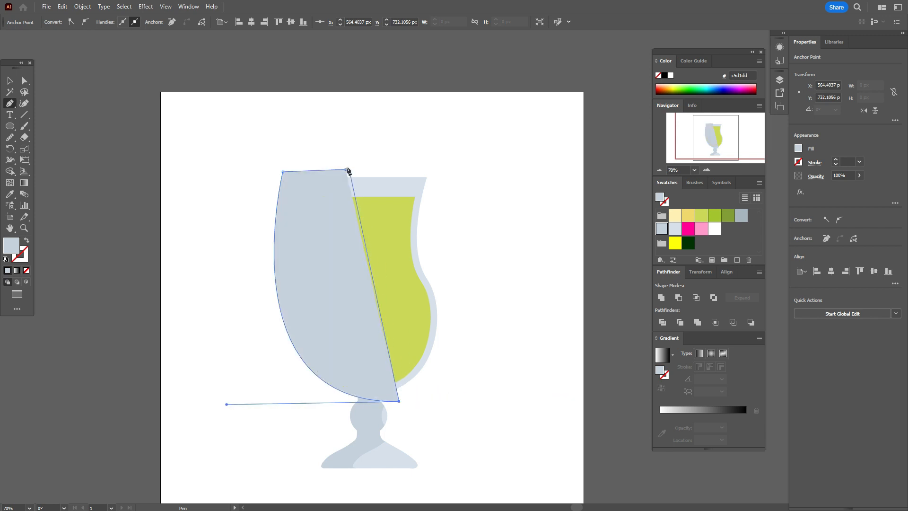
pyautogui.click(345, 169)
# Use the Pen shape with Shape Builder to remove the area outside the bowl and the shadow on the knob, stem and foot.
pyautogui.click(10, 80)
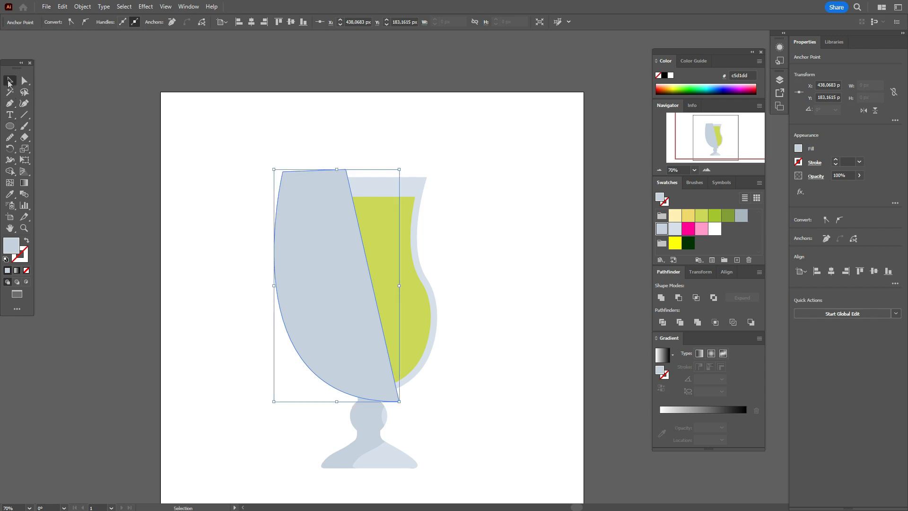
pyautogui.keyDown('shift'); pyautogui.click(370, 415); pyautogui.keyUp('shift')
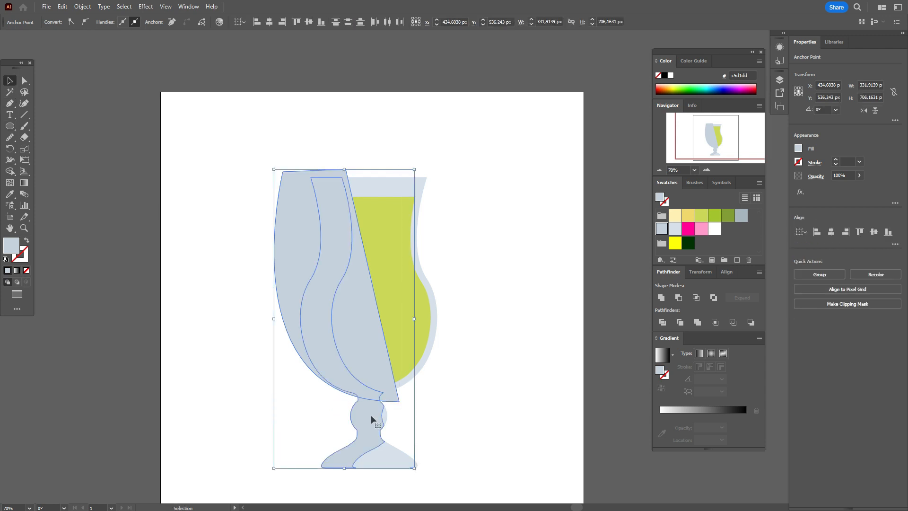
pyautogui.click(9, 171)
pyautogui.press('alt')
pyautogui.keyDown('alt'); pyautogui.click(305, 259); pyautogui.keyUp('alt')
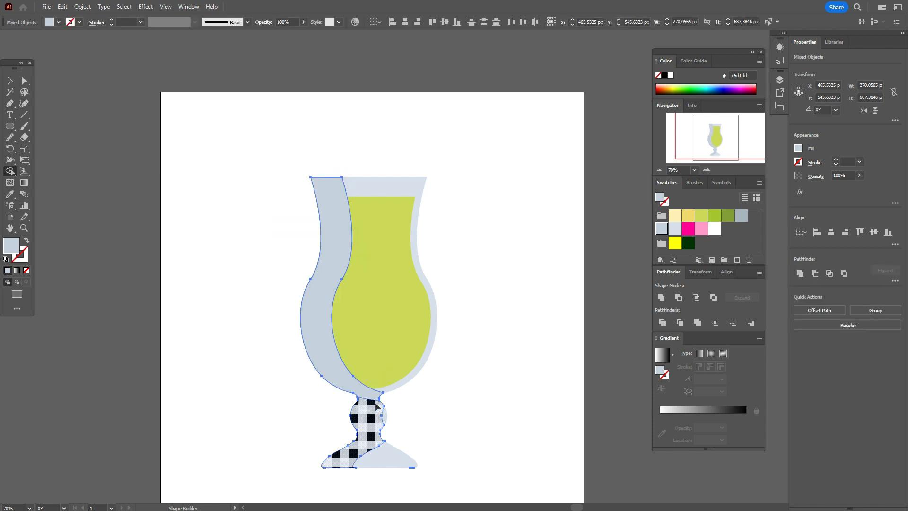
pyautogui.keyDown('alt'); pyautogui.click(365, 423); pyautogui.keyUp('alt')
pyautogui.click(24, 81)
pyautogui.click(147, 192)
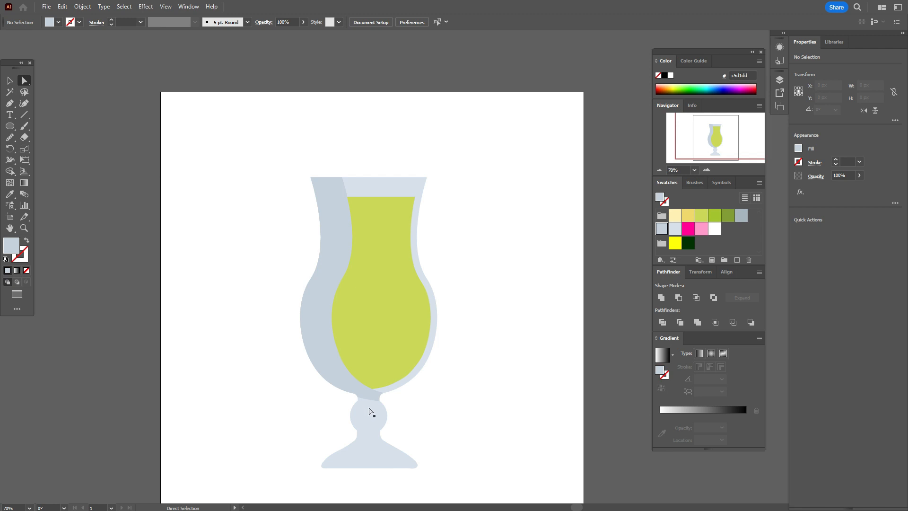
# Delete the surplus anchor points and leftover piece at the bowl shadow's lower tip, so it ends where the bowl meets the stem.
pyautogui.click(374, 401)
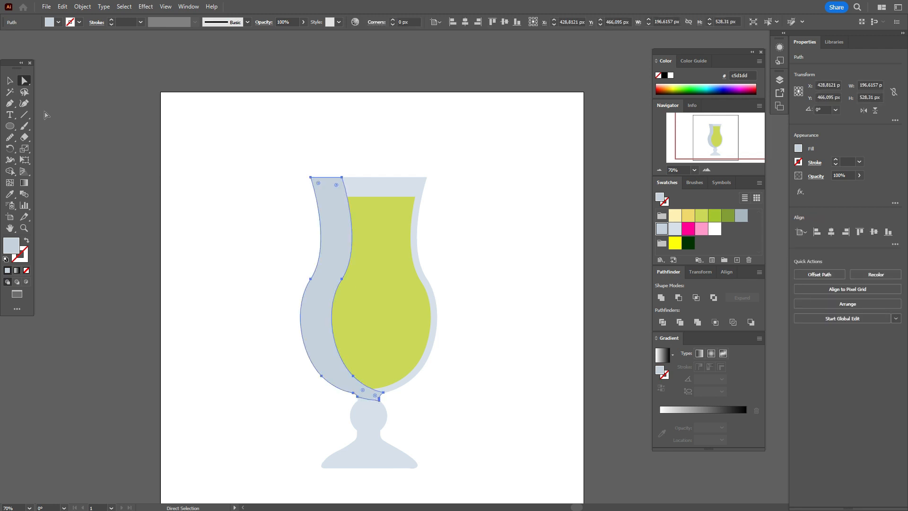
pyautogui.click(10, 103)
pyautogui.click(66, 124)
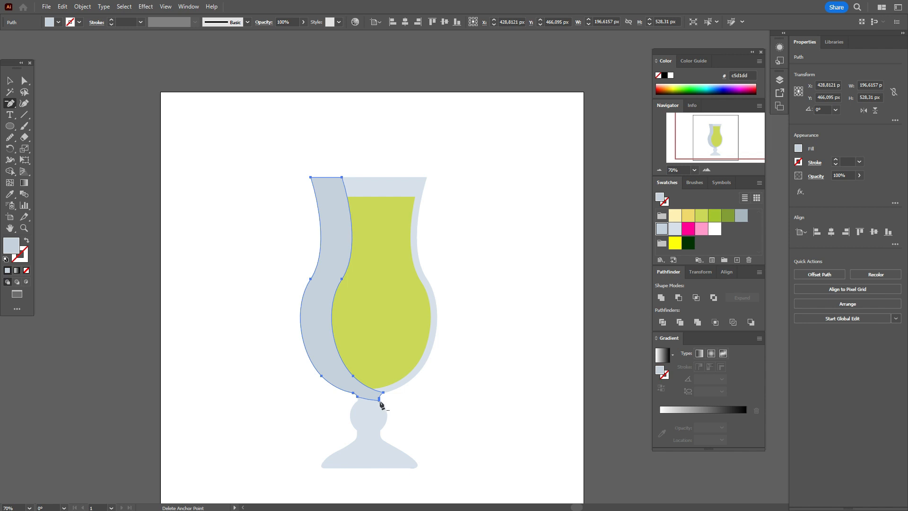
pyautogui.click(380, 402)
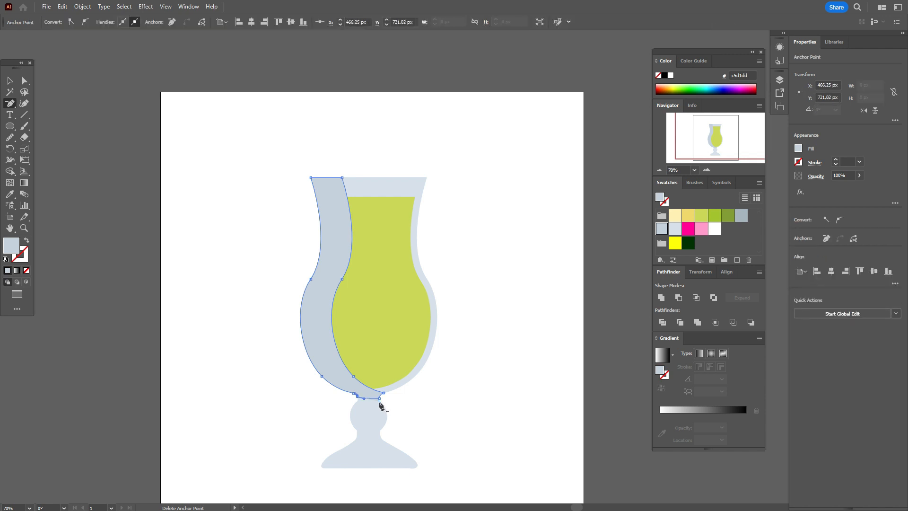
pyautogui.click(358, 398)
pyautogui.click(379, 399)
pyautogui.press('v')
pyautogui.click(385, 403)
pyautogui.click(373, 399)
pyautogui.press('Delete')
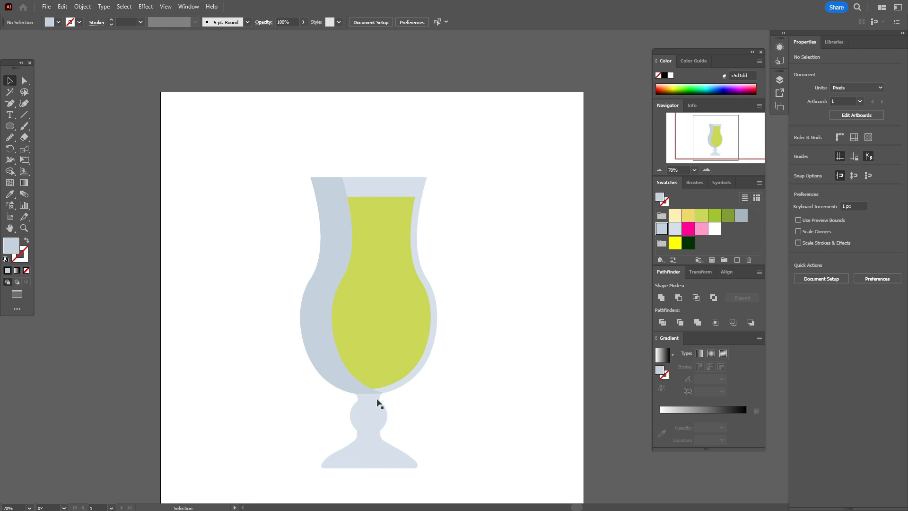
# Bring the green drink in front of the bowl shadow.
pyautogui.click(370, 310)
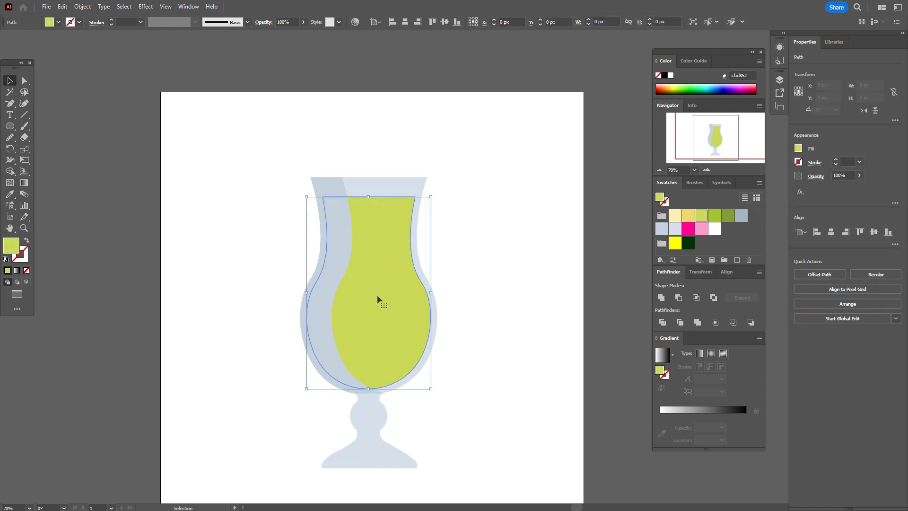
pyautogui.rightClick(377, 296)
pyautogui.click(529, 249)
pyautogui.click(529, 254)
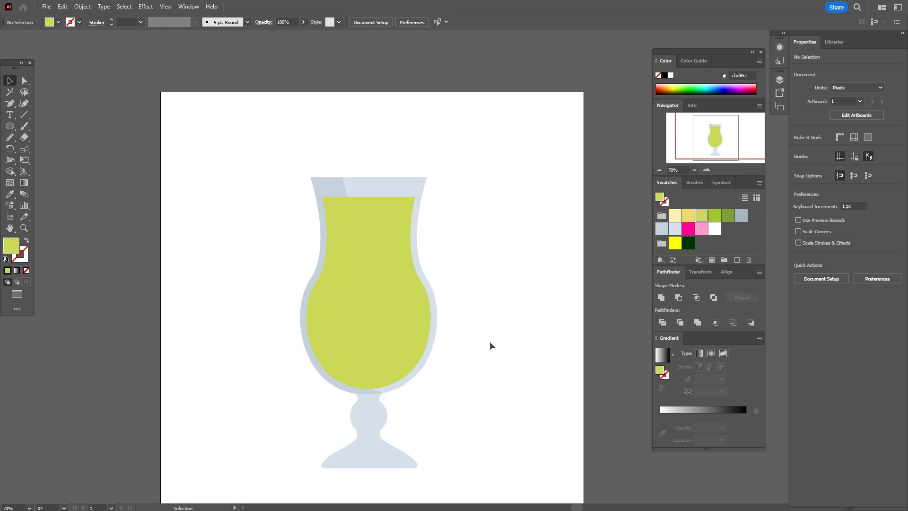
# Paste copies of the bowl shadow in front and nudge the uppermost one 42 px to the right.
pyautogui.click(300, 319)
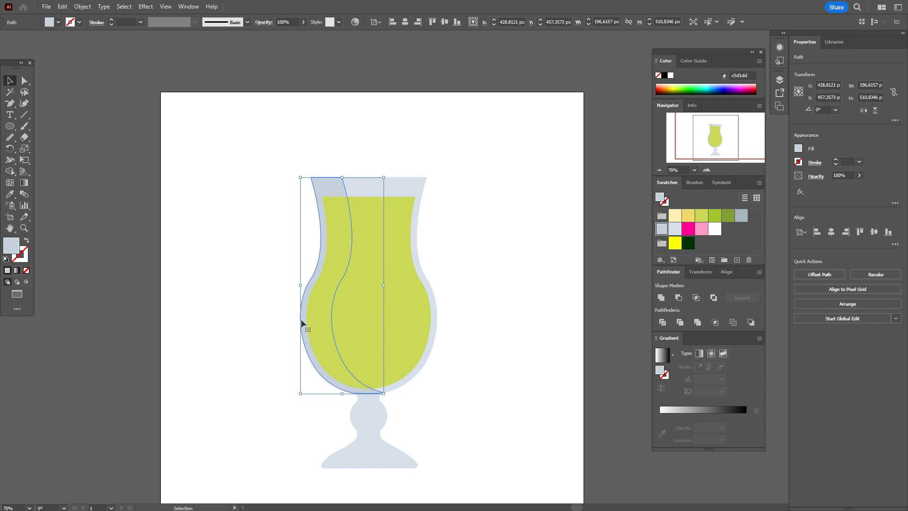
pyautogui.hotkey('ctrl', 'c')
pyautogui.hotkey('ctrl', 'f')
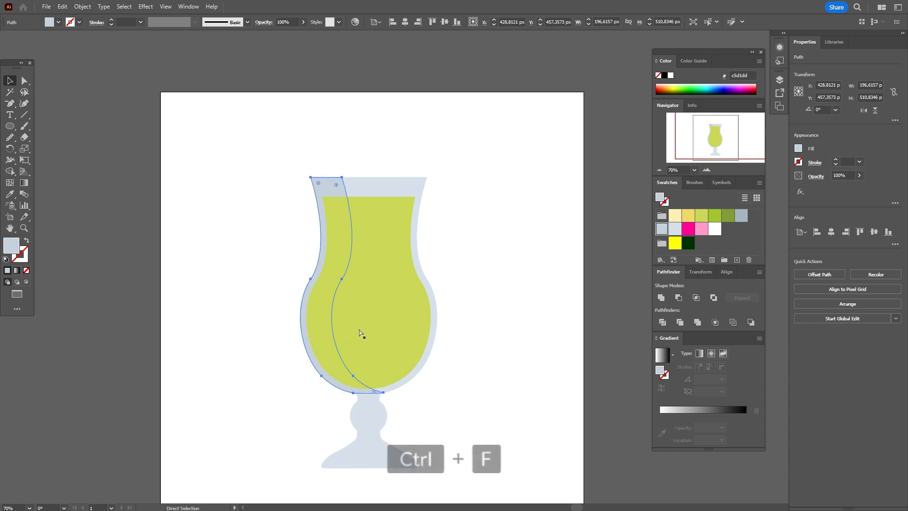
pyautogui.press('Right')
pyautogui.press('Right')
pyautogui.press('Right')
pyautogui.press('Right')
pyautogui.press('Right')
pyautogui.press('Right')
pyautogui.press('Right')
pyautogui.press('Right')
pyautogui.press('Right')
pyautogui.press('Right')
pyautogui.press('Right')
pyautogui.press('Right')
pyautogui.press('Right')
pyautogui.press('Right')
pyautogui.press('Right')
pyautogui.press('Right')
pyautogui.press('Right')
pyautogui.press('Right')
pyautogui.press('Right')
pyautogui.press('Right')
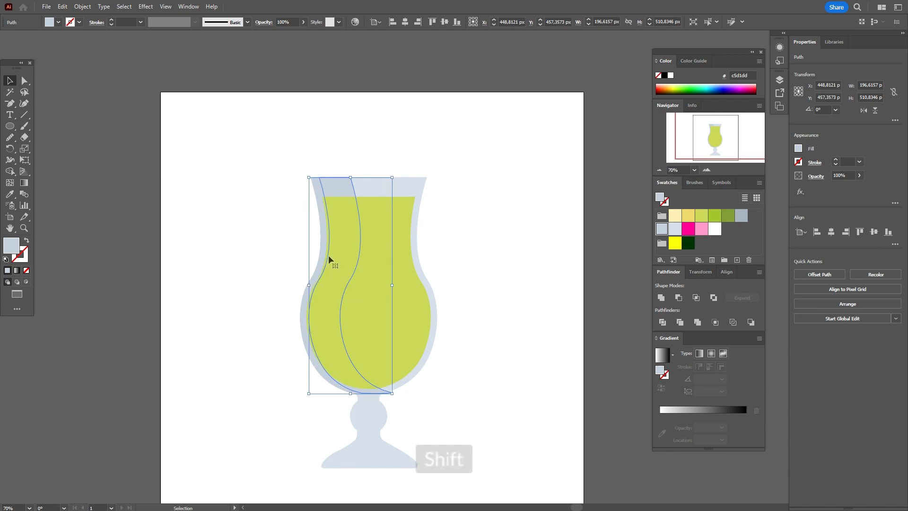
pyautogui.press('Right')
pyautogui.press('Right')
pyautogui.press('Right')
pyautogui.press('Right')
pyautogui.press('Right')
pyautogui.press('Right')
pyautogui.press('Right')
pyautogui.press('Right')
pyautogui.press('Right')
pyautogui.press('Right')
pyautogui.press('Right')
pyautogui.press('Right')
pyautogui.press('Right')
pyautogui.press('Right')
pyautogui.press('Right')
pyautogui.press('Right')
pyautogui.press('Right')
pyautogui.press('Right')
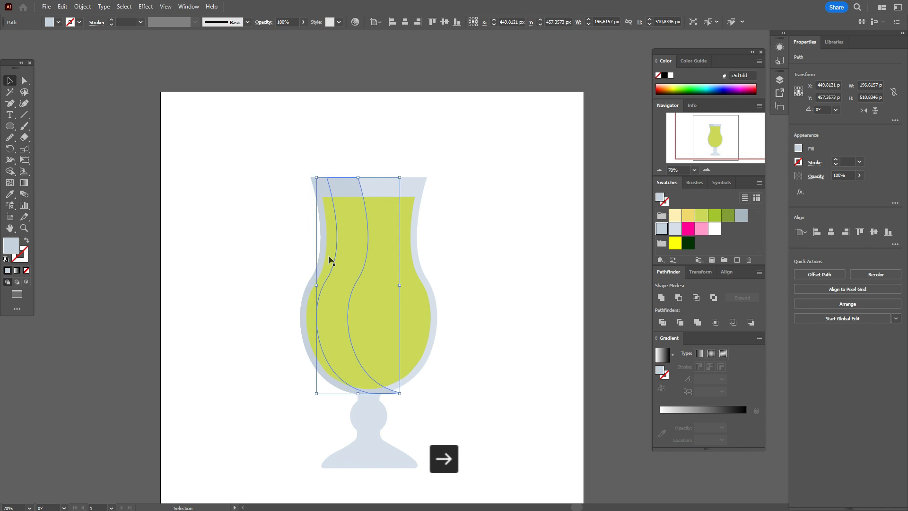
pyautogui.press('Right')
pyautogui.press('Right')
pyautogui.press('Right')
pyautogui.press('Right')
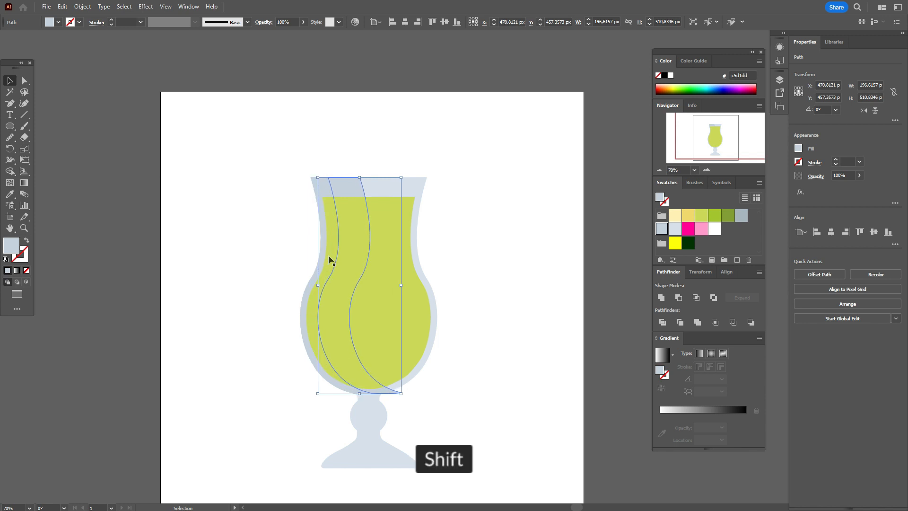
# Subtract the shifted shadow copy from the unshifted one with Minus Front, leaving a narrower strip along the bowl's left edge.
pyautogui.keyDown('shift'); pyautogui.click(308, 297); pyautogui.keyUp('shift')
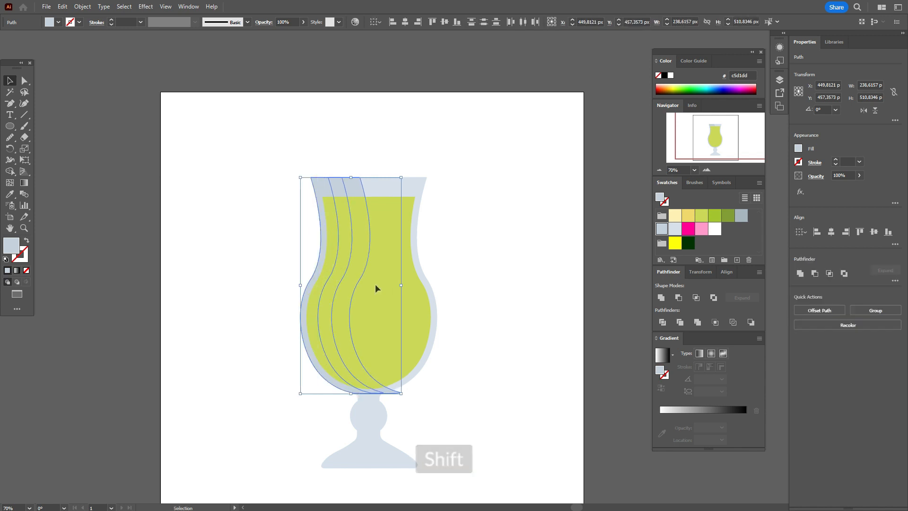
pyautogui.click(814, 273)
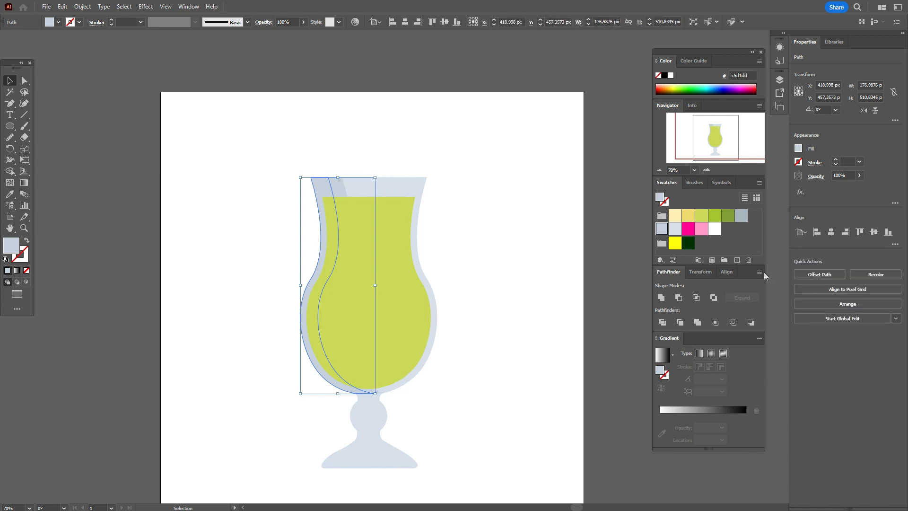
# Fill the narrow strip along the bowl's left edge with the darker blue-grey swatch and delete the surplus anchor point at its lower tip.
pyautogui.click(741, 216)
pyautogui.click(549, 250)
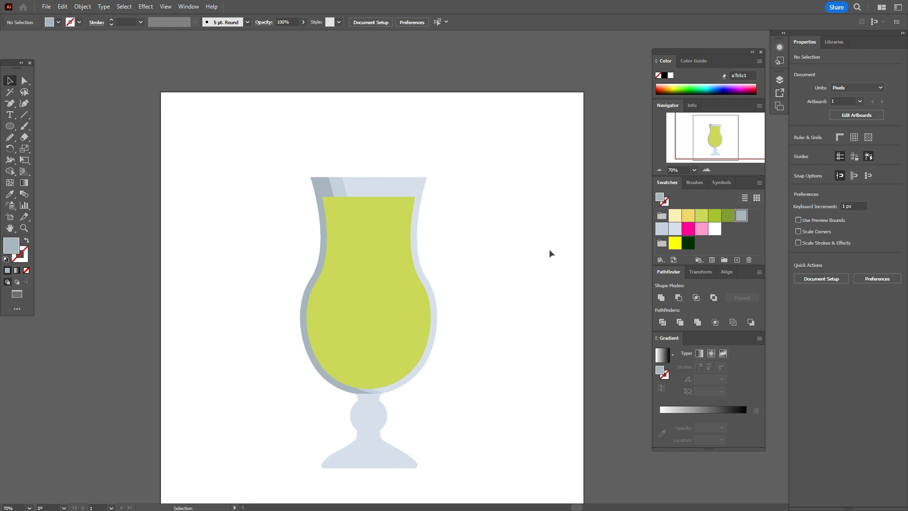
pyautogui.click(25, 81)
pyautogui.click(351, 393)
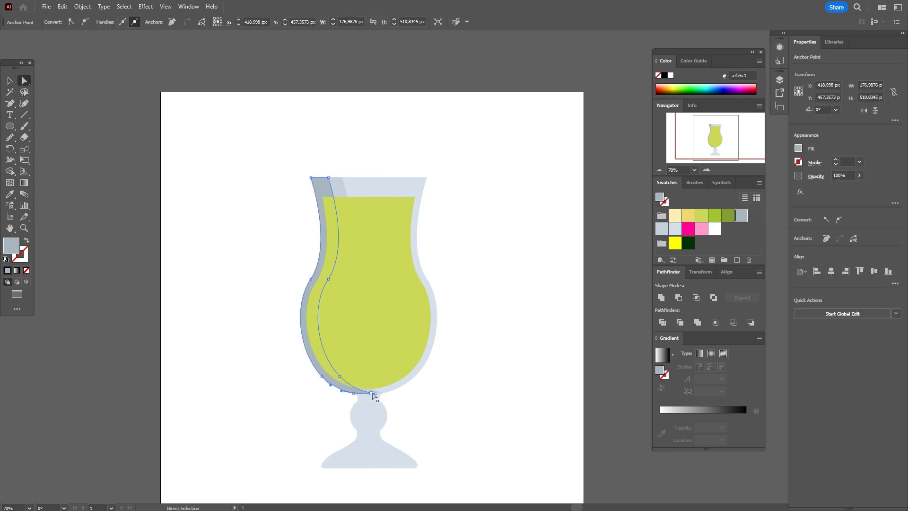
pyautogui.click(15, 107)
pyautogui.click(376, 395)
pyautogui.press('a')
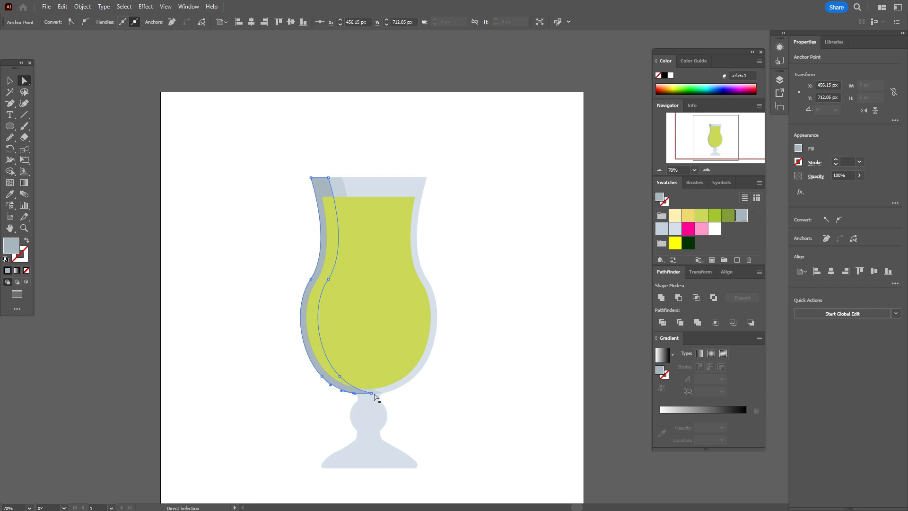
# Redraw the lower tip of the dark strip freehand so it ends shorter, just beneath the drink.
pyautogui.click(372, 393)
pyautogui.click(9, 137)
pyautogui.moveTo(374, 396); pyautogui.dragTo(370, 398)
pyautogui.click(25, 80)
pyautogui.click(125, 150)
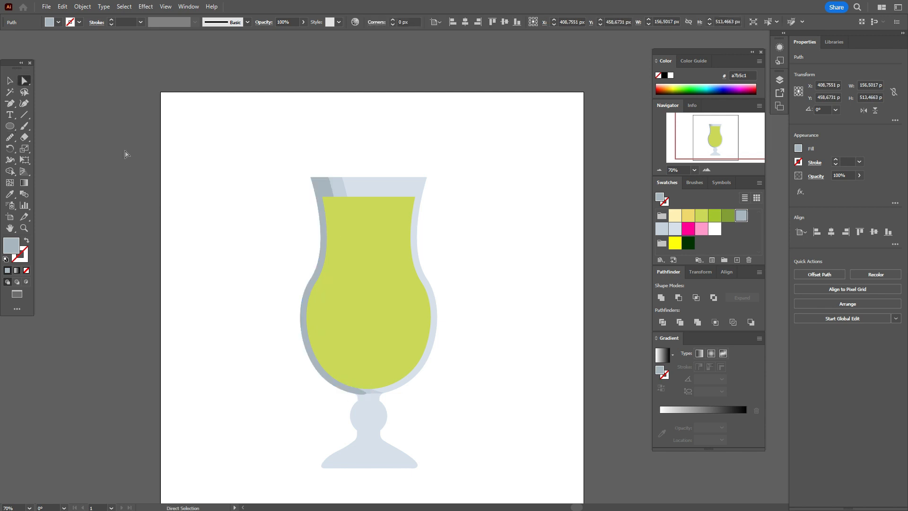
# Redraw the lower end of the wider, lighter bowl shadow freehand into a rounded end above the stem.
pyautogui.click(378, 393)
pyautogui.click(8, 138)
pyautogui.moveTo(387, 394)
pyautogui.mouseDown()
pyautogui.moveTo(367, 384)
pyautogui.moveTo(374, 389)
pyautogui.mouseUp()
pyautogui.press('v')
pyautogui.click(179, 146)
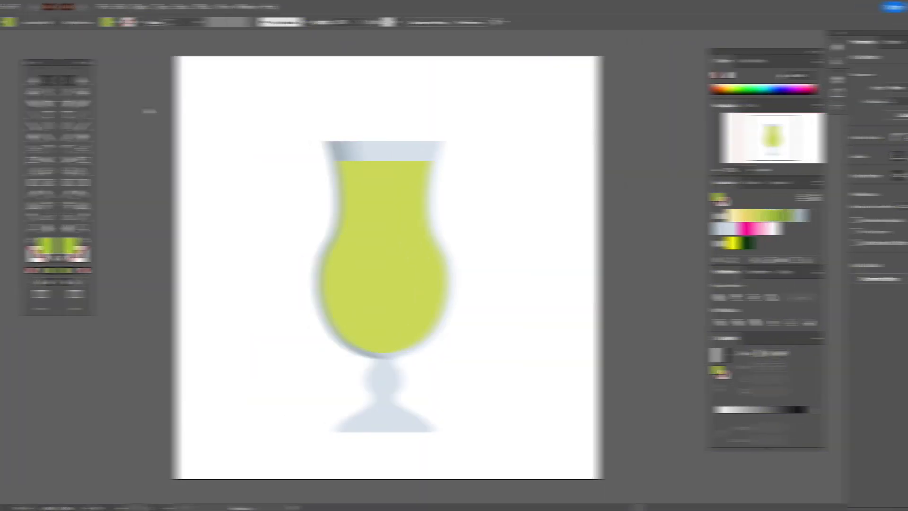
# Recolour the drink with the darker green swatch a4c628.
pyautogui.click(344, 243)
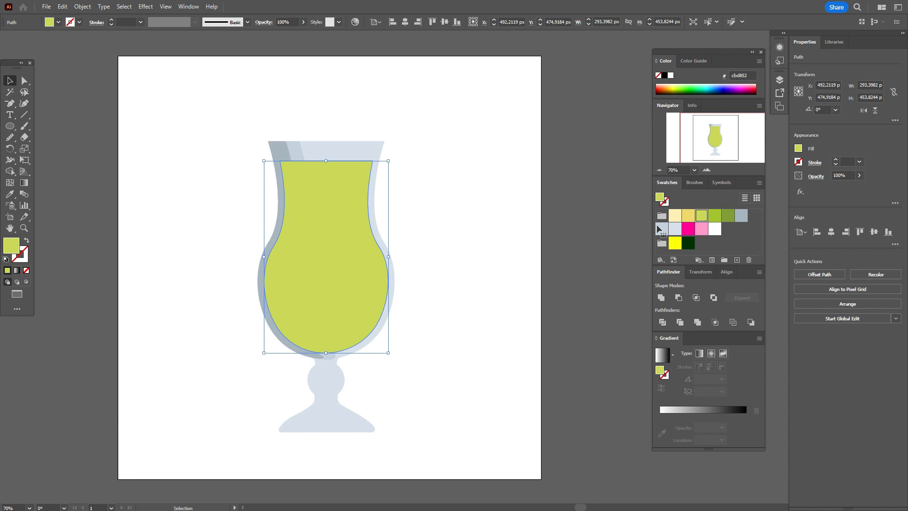
pyautogui.click(715, 215)
pyautogui.click(626, 255)
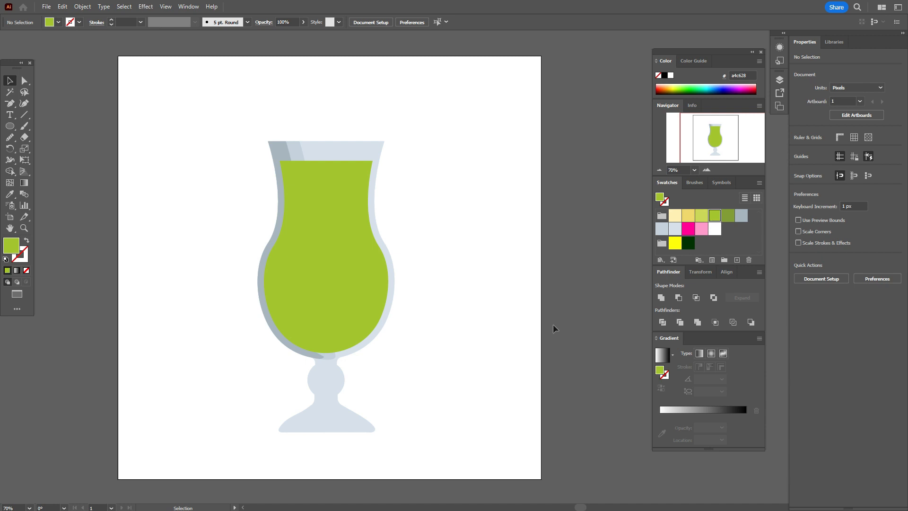
# Paste copies of the glass silhouette in front and nudge the uppermost one 17 px to the left.
pyautogui.click(373, 221)
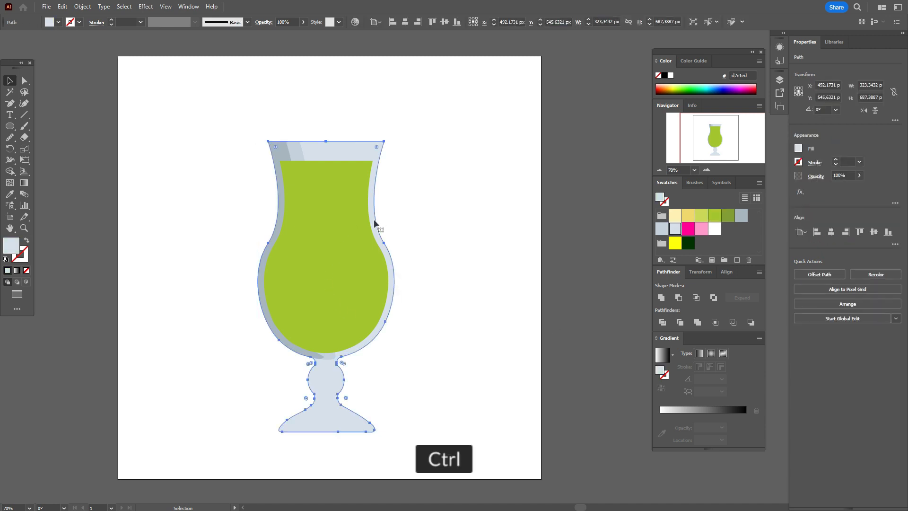
pyautogui.hotkey('ctrl', 'c')
pyautogui.hotkey('ctrl', 'f')
pyautogui.hotkey('ctrl', 'c')
pyautogui.hotkey('ctrl', 'f')
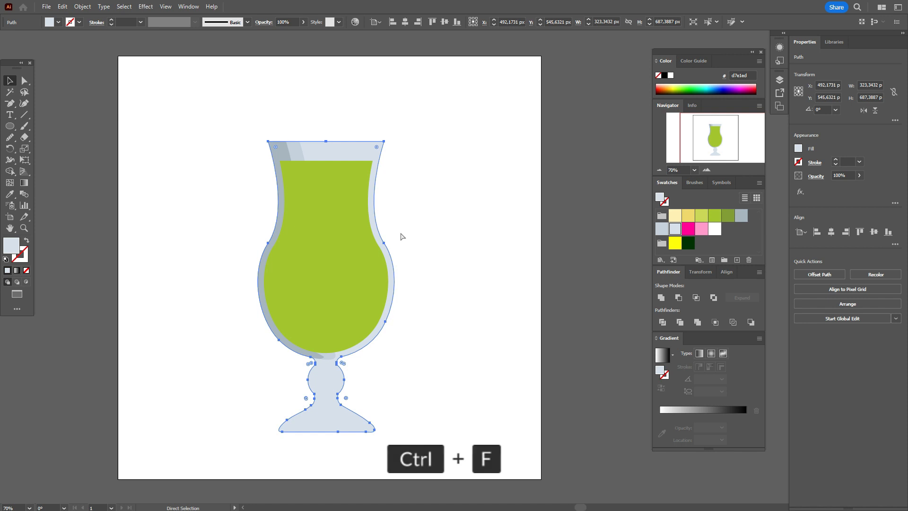
pyautogui.press('Left')
pyautogui.press('Left')
pyautogui.press('Left')
pyautogui.press('Left')
pyautogui.press('Left')
pyautogui.press('Left')
pyautogui.press('Left')
pyautogui.press('Left')
pyautogui.press('Left')
pyautogui.press('Left')
pyautogui.press('Left')
pyautogui.press('Left')
pyautogui.press('Left')
pyautogui.press('Left')
pyautogui.press('Left')
pyautogui.press('Left')
pyautogui.press('Left')
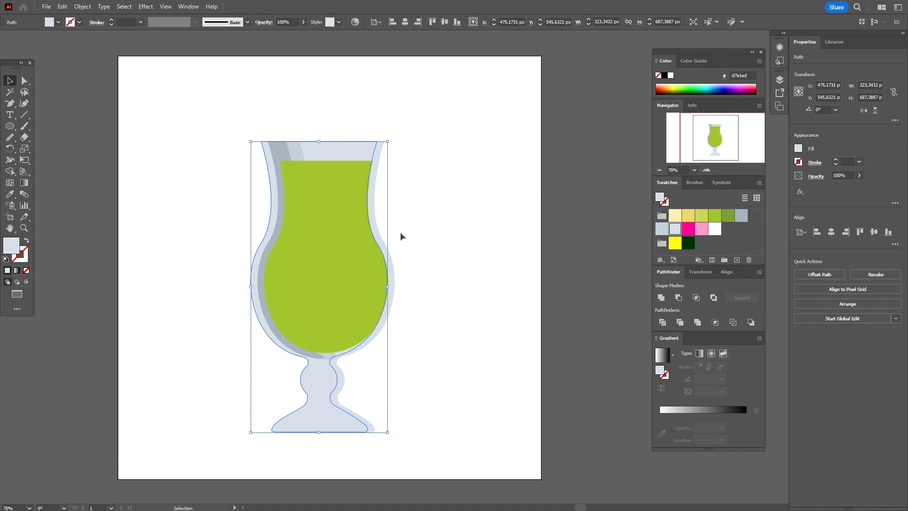
# Subtract the shifted glass copy from the unshifted one with Minus Front and fill the remaining right-edge strip white.
pyautogui.keyDown('shift'); pyautogui.click(394, 286); pyautogui.keyUp('shift')
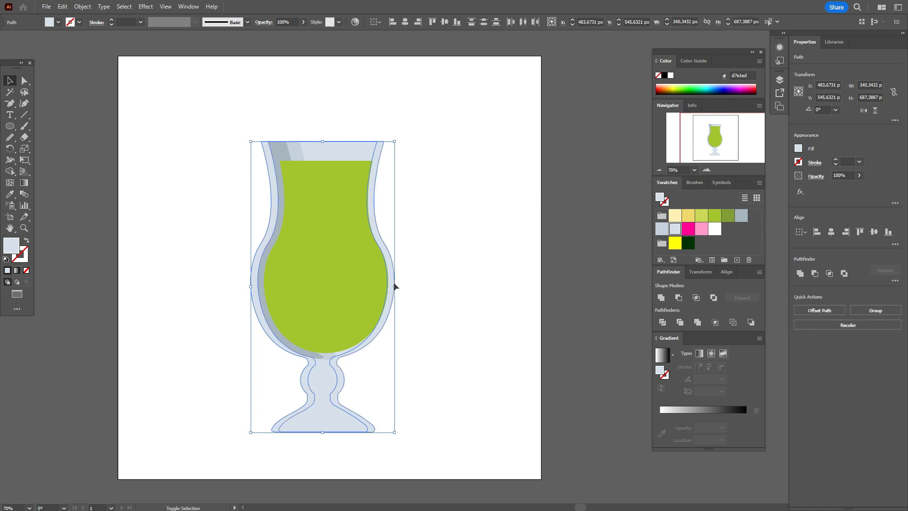
pyautogui.click(829, 274)
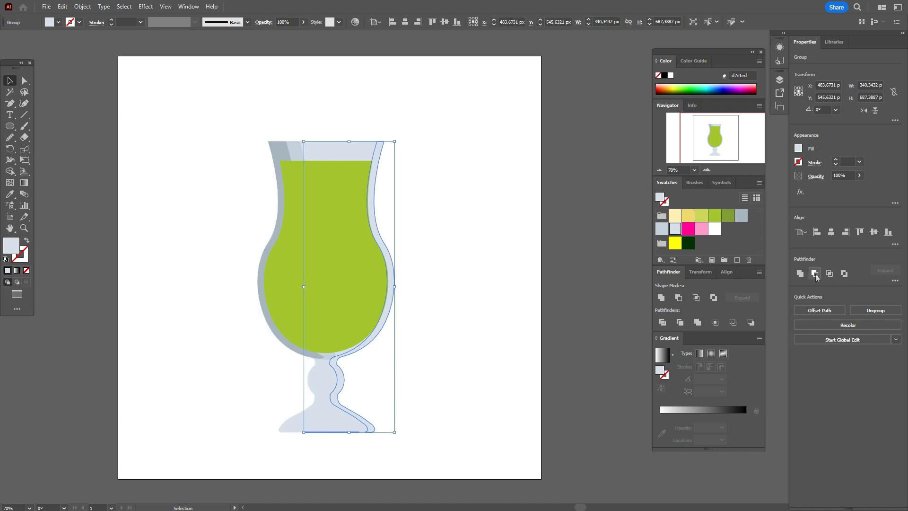
pyautogui.click(715, 230)
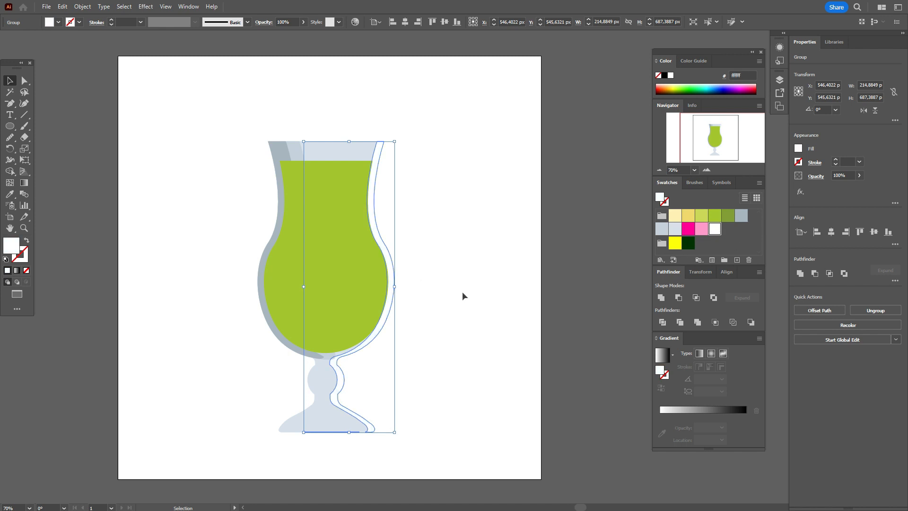
pyautogui.click(461, 293)
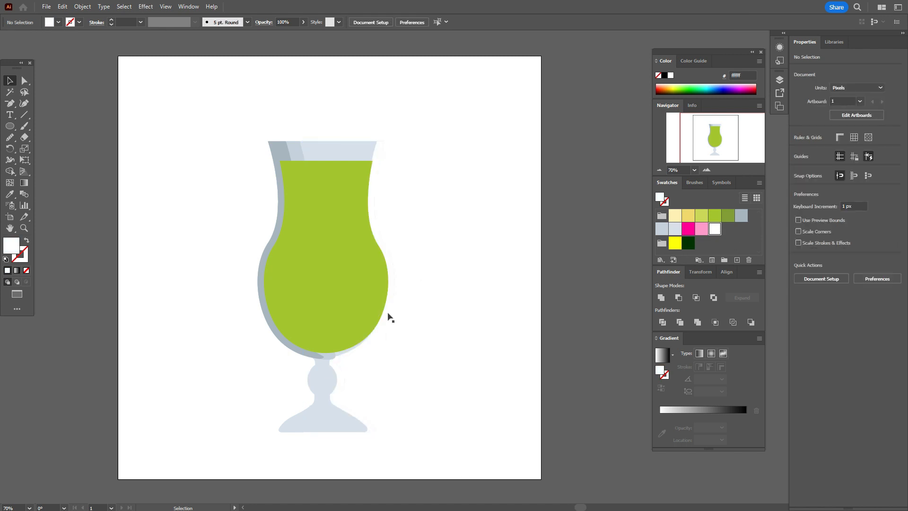
# Draw a white ellipse about 250 × 260 px covering the glass's stem and foot.
pyautogui.hotkey('ctrl', 'a')
pyautogui.press('l')
pyautogui.moveTo(288, 354); pyautogui.dragTo(394, 465)
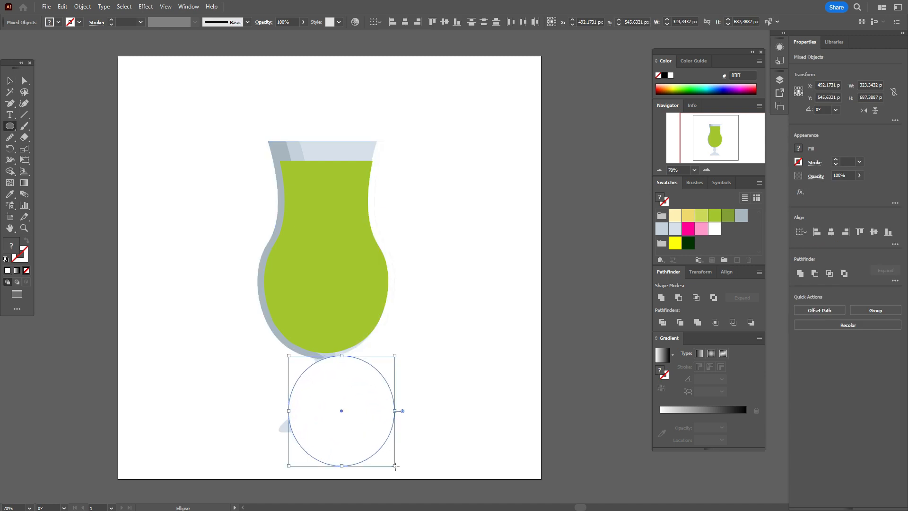
pyautogui.click(10, 85)
pyautogui.moveTo(340, 389)
pyautogui.mouseDown()
pyautogui.moveTo(347, 407)
pyautogui.moveTo(344, 395)
pyautogui.mouseUp()
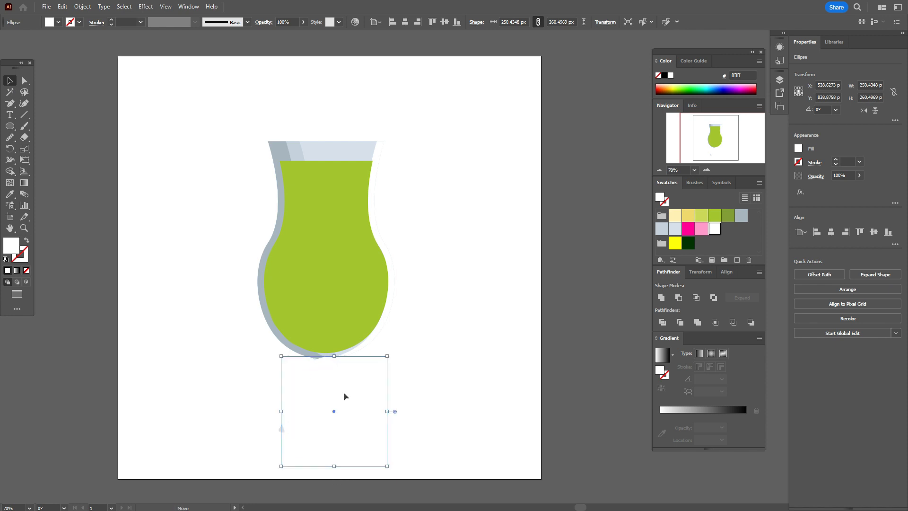
# Remove the ellipse and the highlight pieces over the stem and foot with Shape Builder, keeping only the white strip beside the bowl.
pyautogui.keyDown('shift'); pyautogui.click(370, 344); pyautogui.keyUp('shift')
pyautogui.click(9, 171)
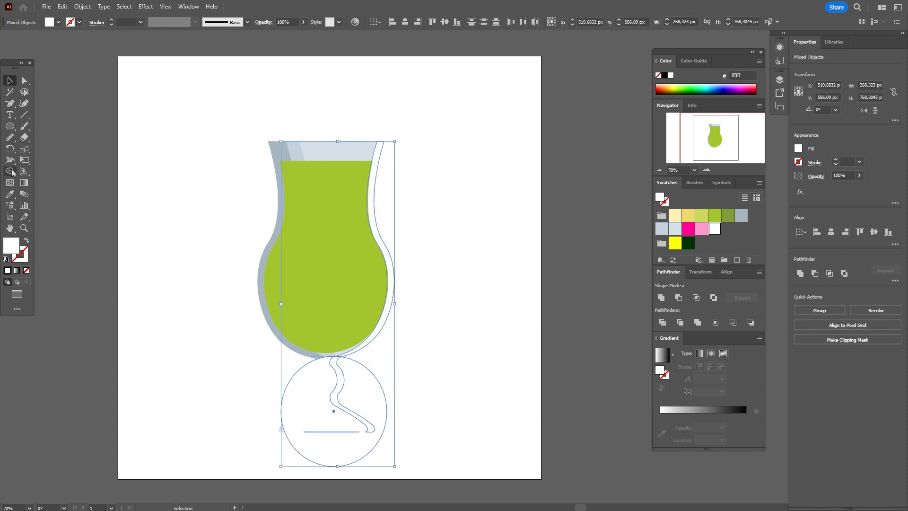
pyautogui.moveTo(341, 380); pyautogui.dragTo(369, 393)
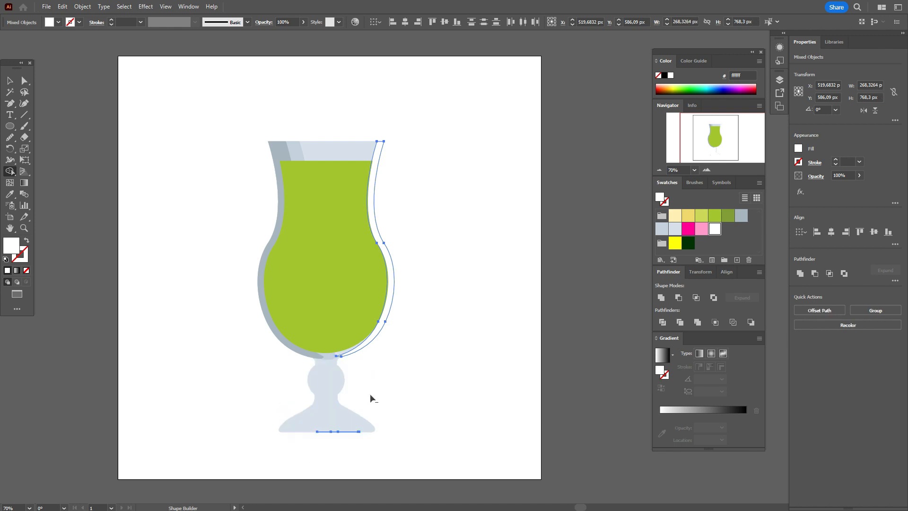
pyautogui.keyDown('alt'); pyautogui.click(338, 432); pyautogui.keyUp('alt')
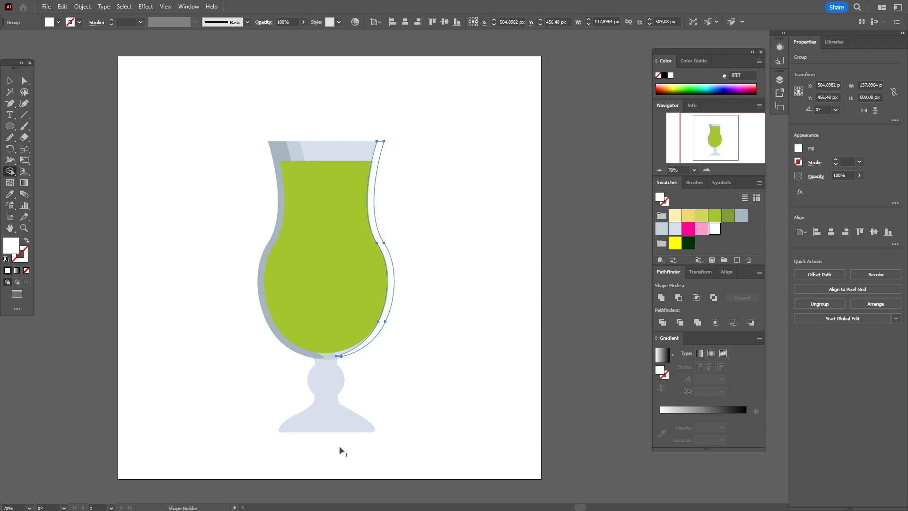
# Round the lower tip of the white bowl highlight with a corner radius of about 2.46 px.
pyautogui.click(24, 81)
pyautogui.click(254, 302)
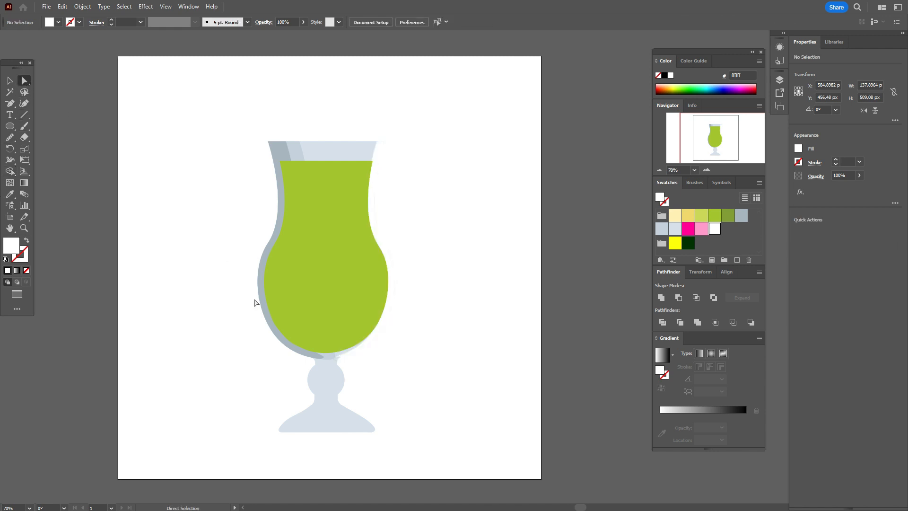
pyautogui.click(336, 357)
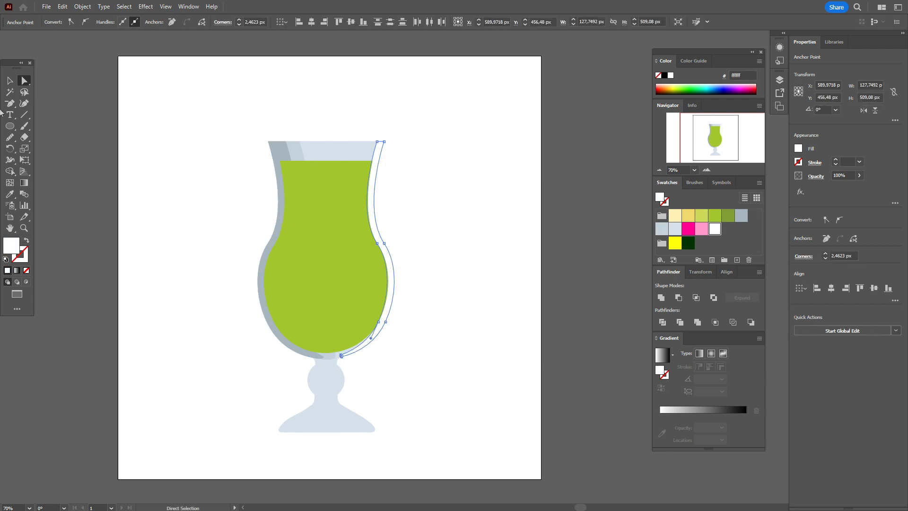
pyautogui.click(9, 81)
pyautogui.click(157, 141)
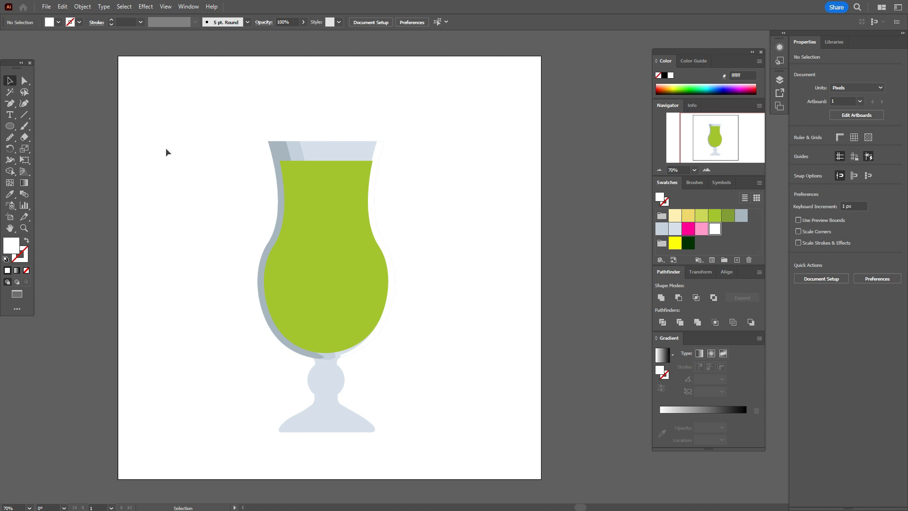
# Bring the white bowl highlight in front of the drink.
pyautogui.click(379, 238)
pyautogui.rightClick(380, 237)
pyautogui.moveTo(463, 421)
pyautogui.click(493, 418)
pyautogui.click(475, 360)
# Draw a small upright white ellipse on the right of the stem's knob and a flat one about 73 × 20 px on the foot.
pyautogui.click(9, 126)
pyautogui.moveTo(331, 372); pyautogui.dragTo(343, 389)
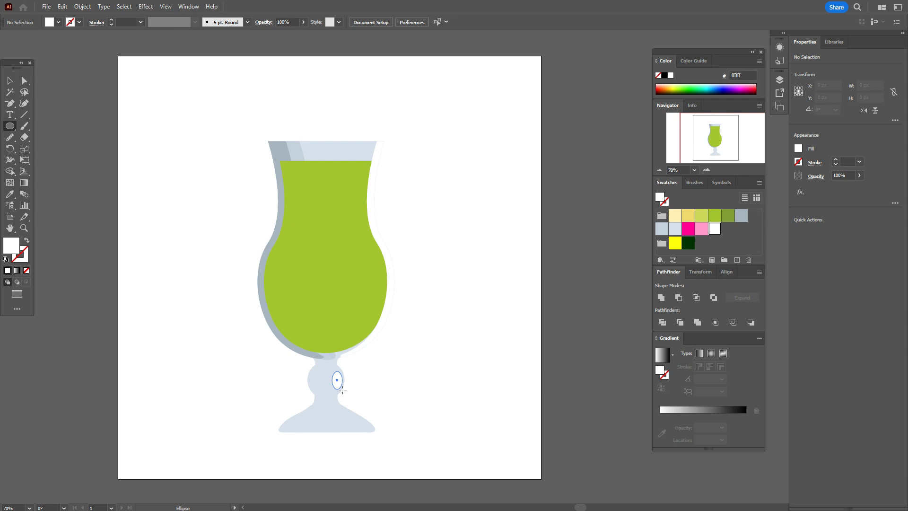
pyautogui.moveTo(342, 388); pyautogui.dragTo(357, 420)
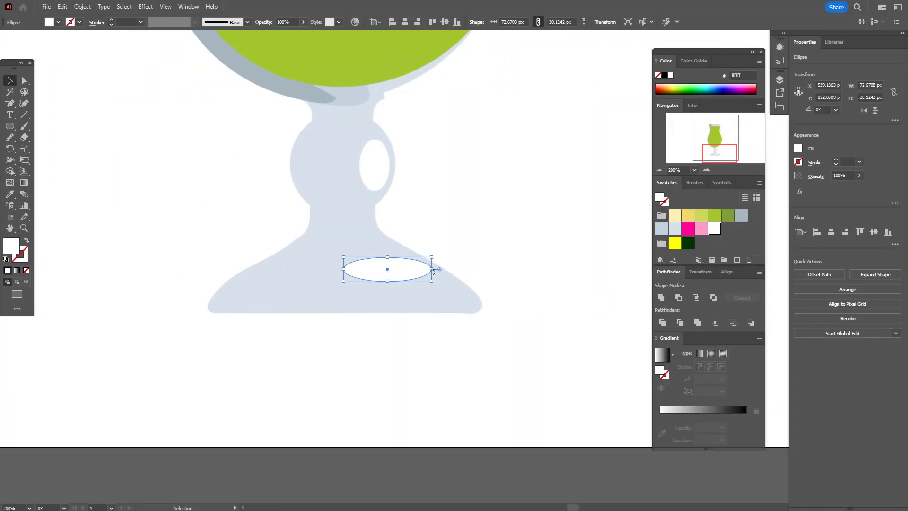
# Rotate the foot's white ellipse to match the right-hand slope and place it along that slope.
pyautogui.moveTo(435, 270); pyautogui.dragTo(428, 294)
pyautogui.moveTo(381, 266); pyautogui.dragTo(406, 271)
pyautogui.click(543, 218)
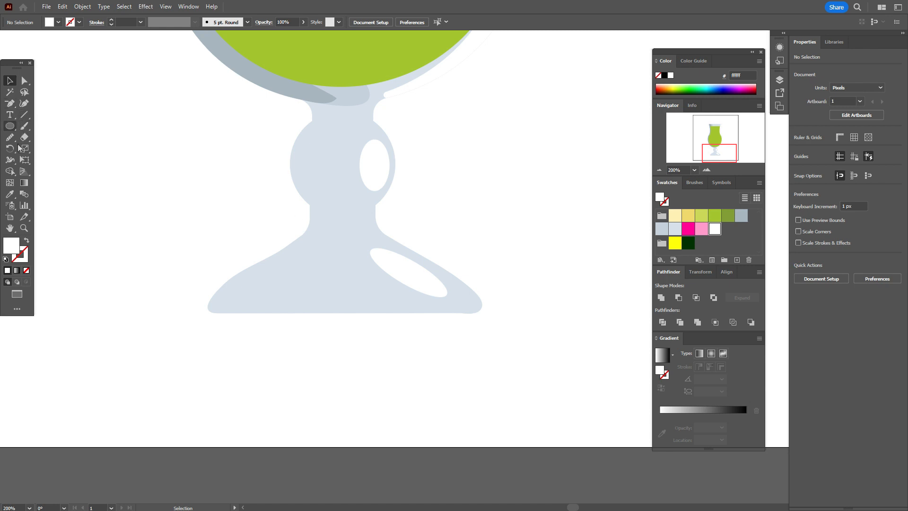
# Sample the bowl's dark strip colour and draw a closed Pen shape over the left of the stem and foot, its inner edge following their curves.
pyautogui.click(10, 194)
pyautogui.click(295, 89)
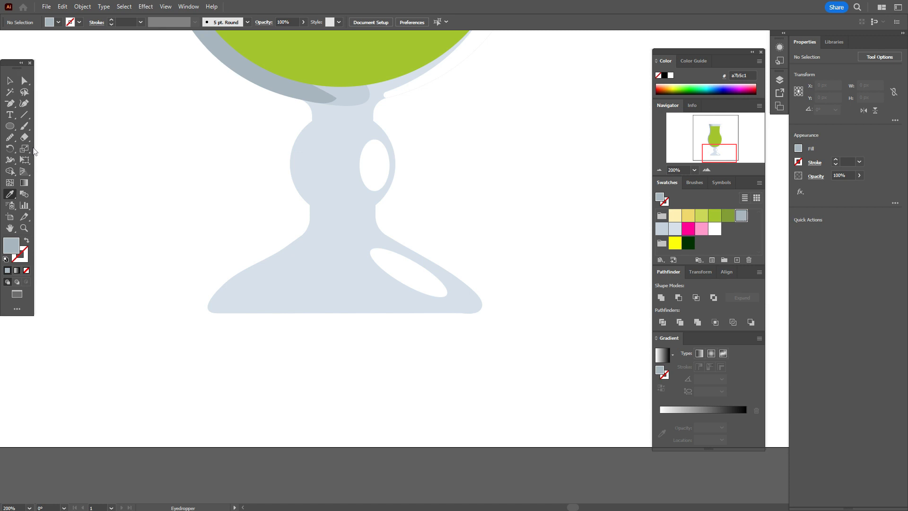
pyautogui.moveTo(9, 103); pyautogui.dragTo(45, 106)
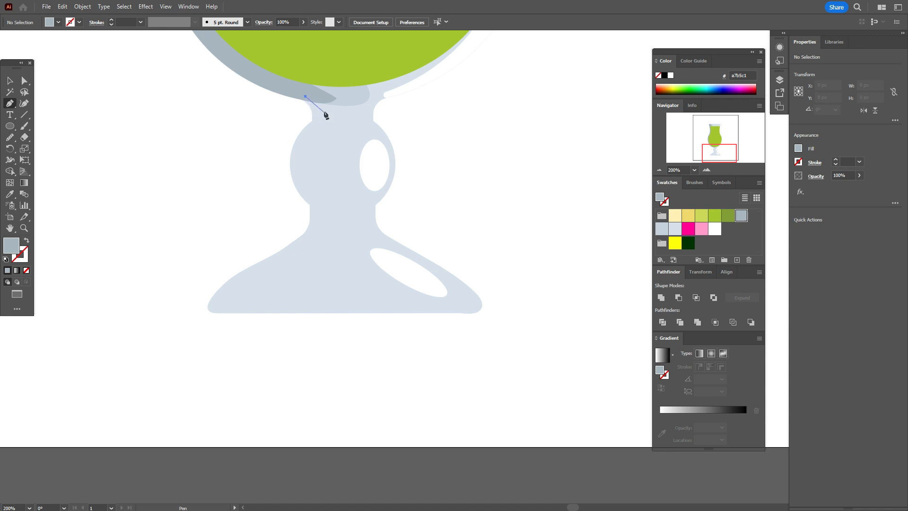
pyautogui.moveTo(329, 122); pyautogui.dragTo(331, 134)
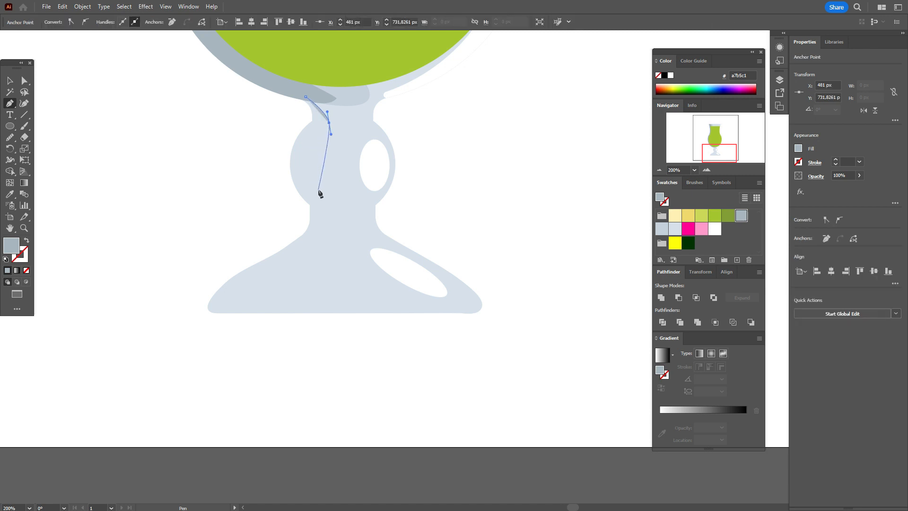
pyautogui.moveTo(333, 199); pyautogui.dragTo(345, 222)
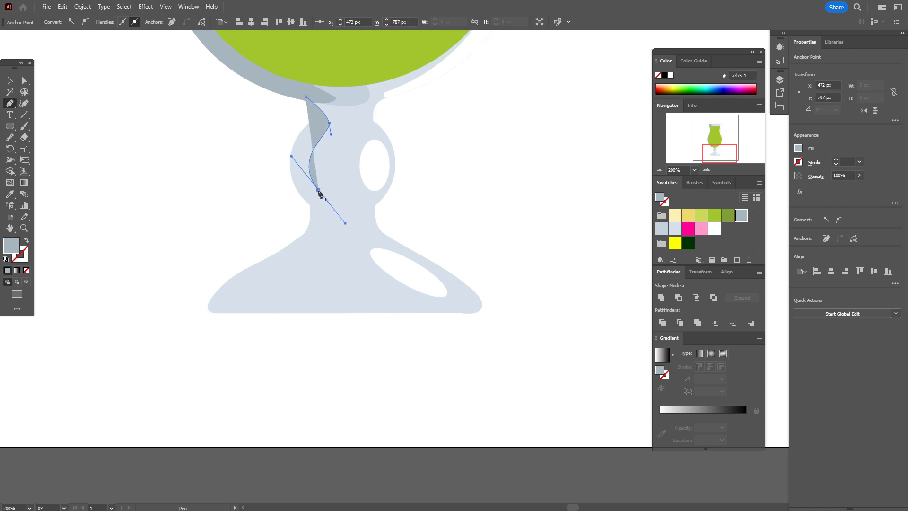
pyautogui.moveTo(308, 237); pyautogui.dragTo(290, 254)
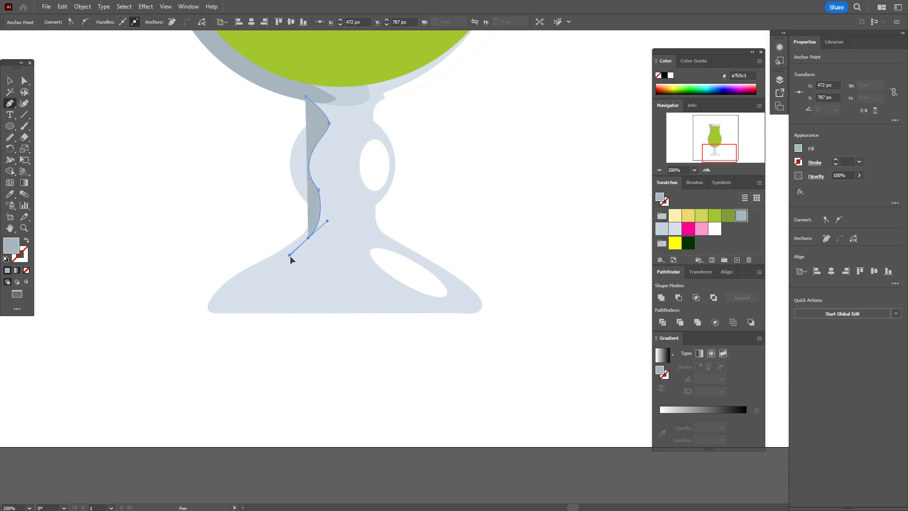
pyautogui.moveTo(222, 314); pyautogui.dragTo(236, 324)
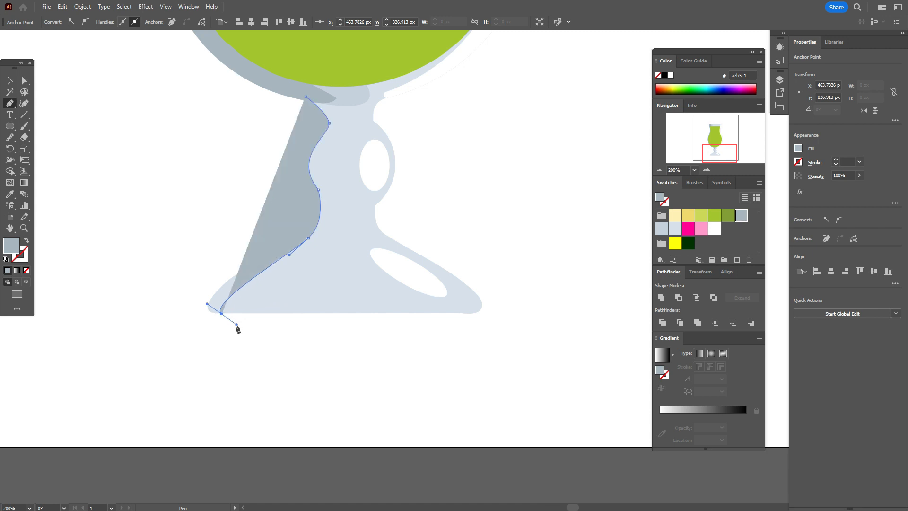
pyautogui.click(194, 320)
pyautogui.click(183, 241)
pyautogui.click(256, 150)
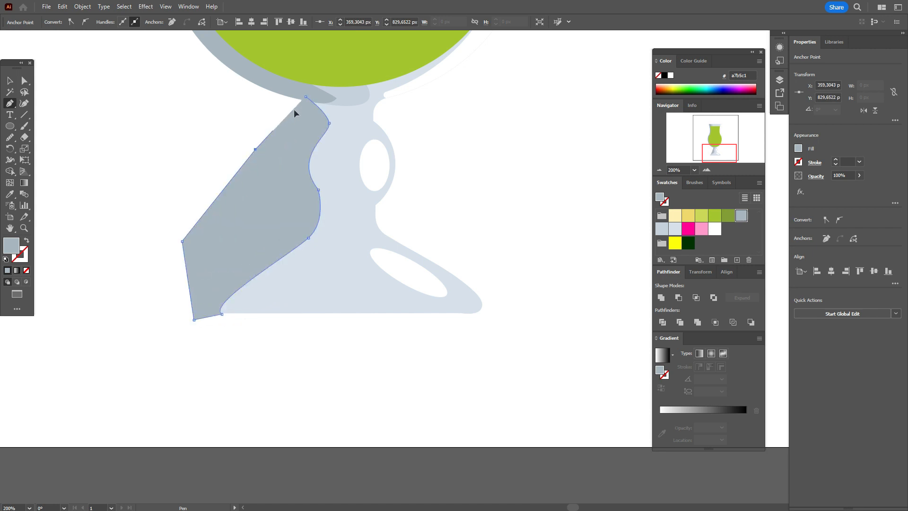
pyautogui.click(306, 97)
pyautogui.press('v')
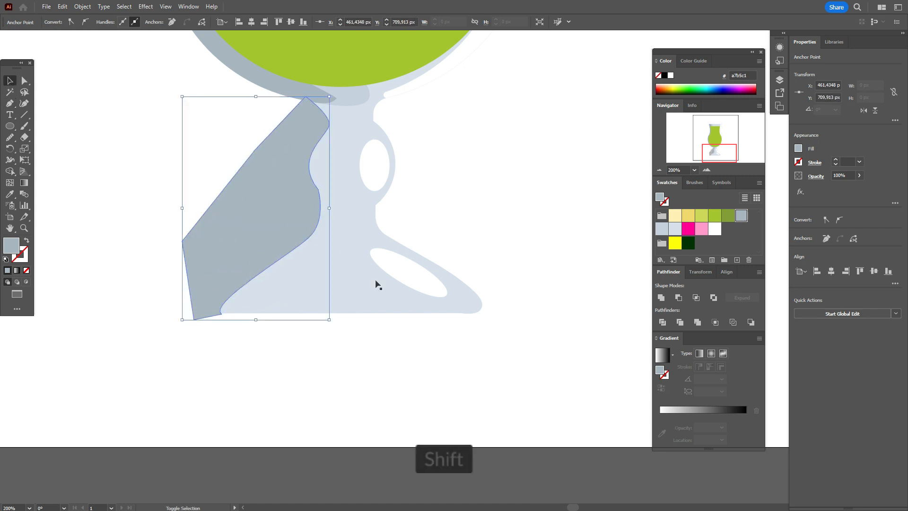
# Cut away the part of the dark shape outside the glass with Shape Builder, leaving a shadow along the stem and foot's left edge.
pyautogui.keyDown('shift'); pyautogui.click(355, 268); pyautogui.keyUp('shift')
pyautogui.click(12, 173)
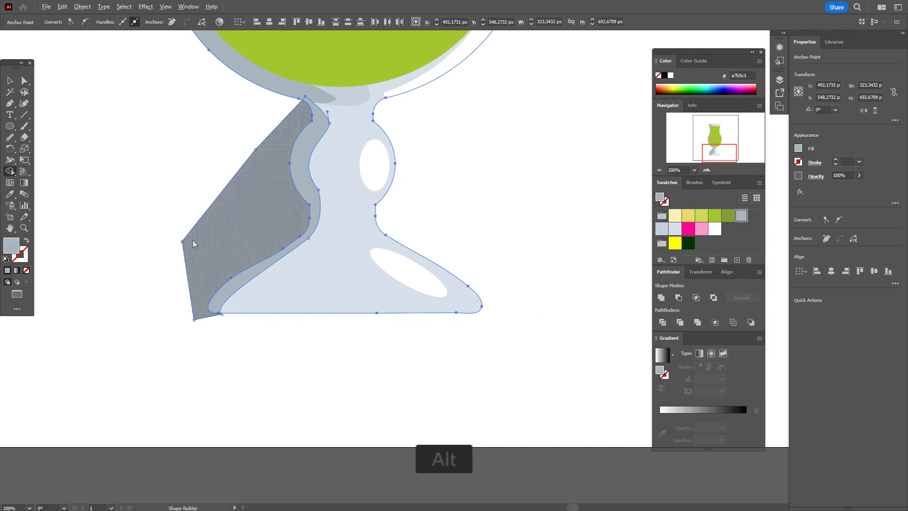
pyautogui.keyDown('alt'); pyautogui.click(193, 243); pyautogui.keyUp('alt')
pyautogui.click(24, 81)
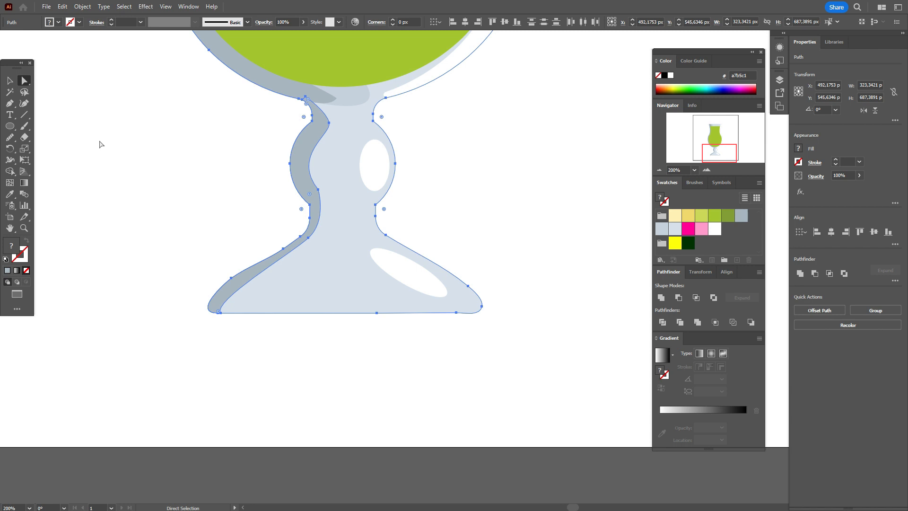
# Refine the corner point on the inner edge of the stem's dark shadow, just below the knob.
pyautogui.click(145, 173)
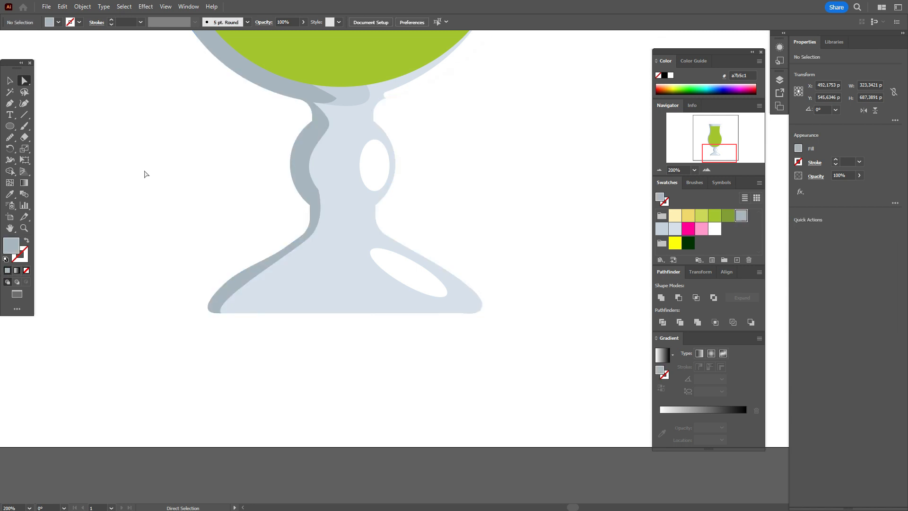
pyautogui.click(318, 192)
pyautogui.moveTo(308, 195); pyautogui.dragTo(305, 197)
pyautogui.click(314, 207)
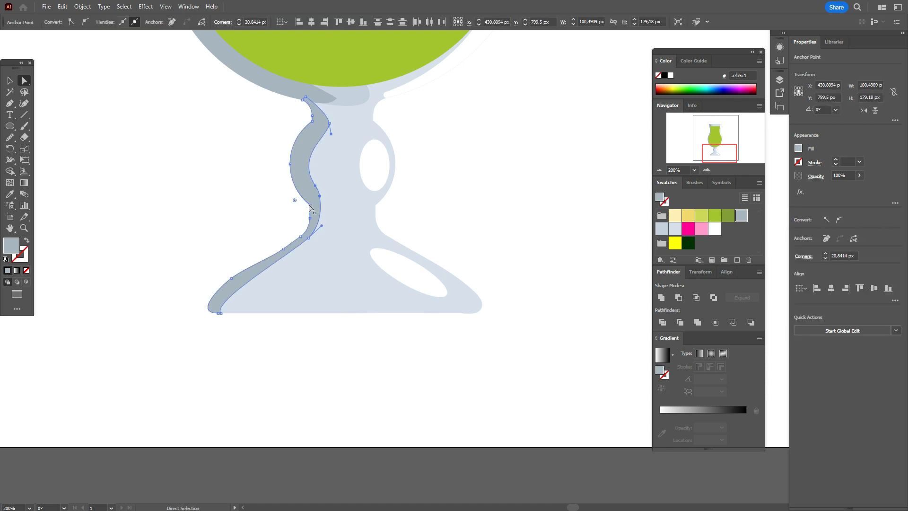
pyautogui.click(280, 220)
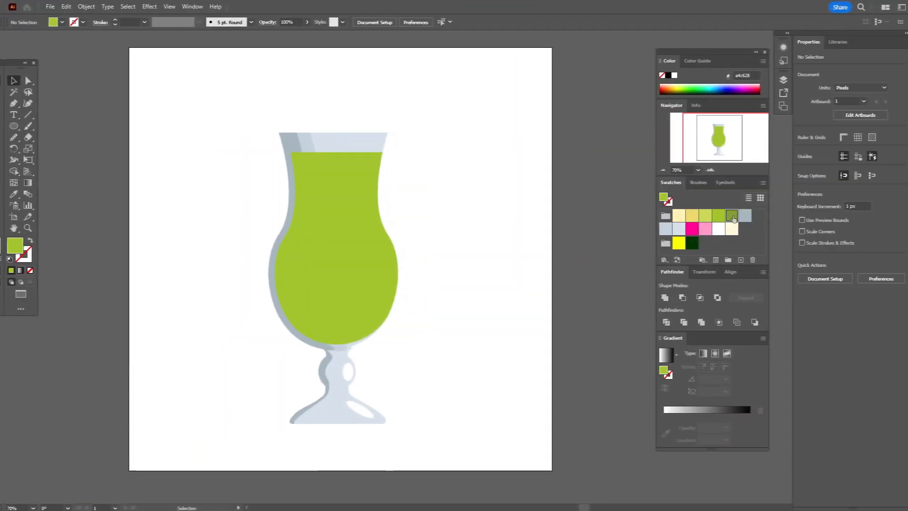
# Draw a dark green circle about 208 px wide beside the glass and a wider rectangle over its upper part.
pyautogui.click(732, 217)
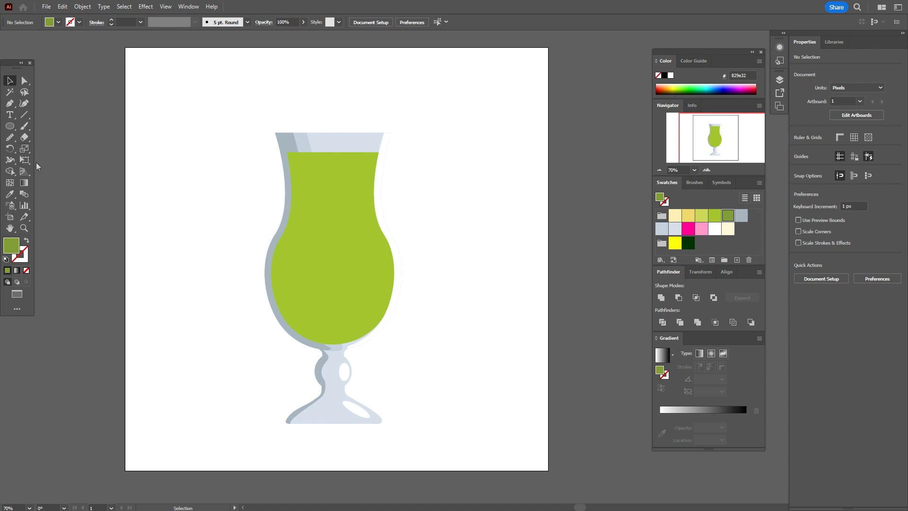
pyautogui.click(12, 132)
pyautogui.moveTo(156, 173); pyautogui.dragTo(231, 261)
pyautogui.moveTo(14, 132); pyautogui.dragTo(45, 126)
pyautogui.moveTo(122, 139); pyautogui.dragTo(261, 224)
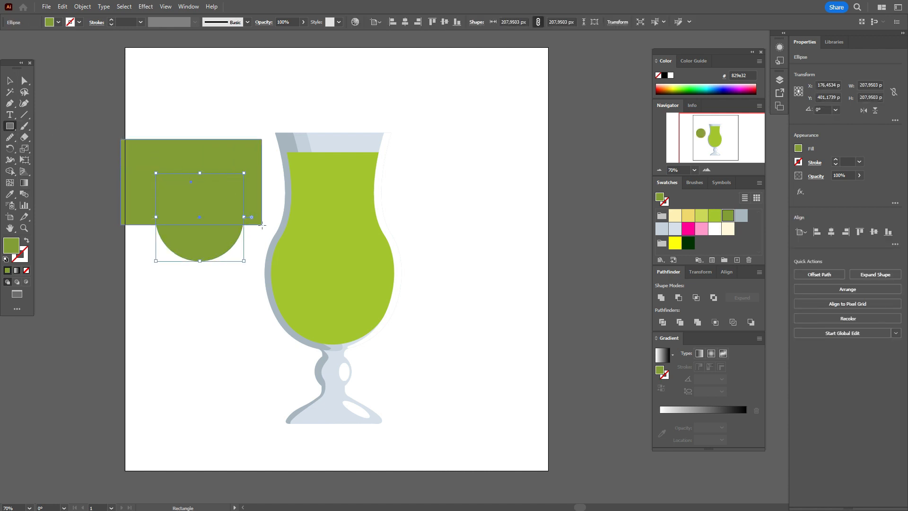
# Intersect the circle with the rectangle so only the circle's upper part is kept.
pyautogui.press('v')
pyautogui.keyDown('shift'); pyautogui.click(206, 247); pyautogui.keyUp('shift')
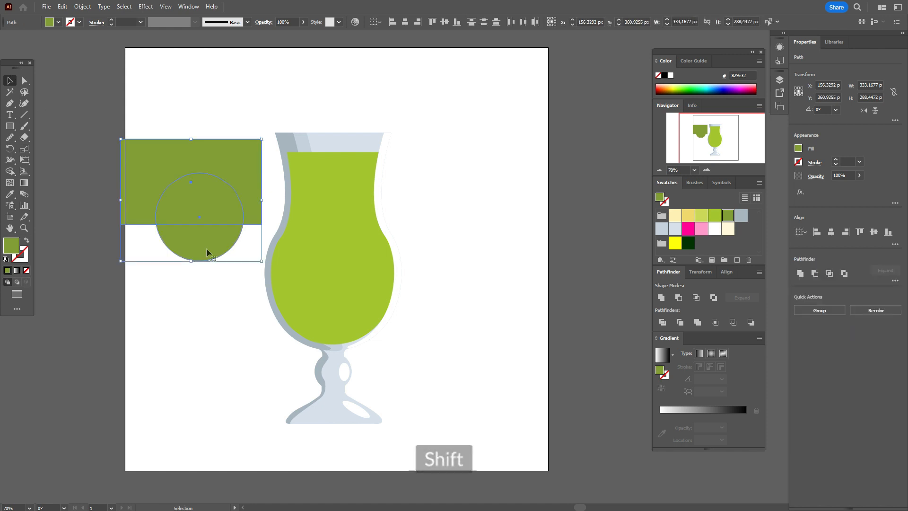
pyautogui.click(678, 298)
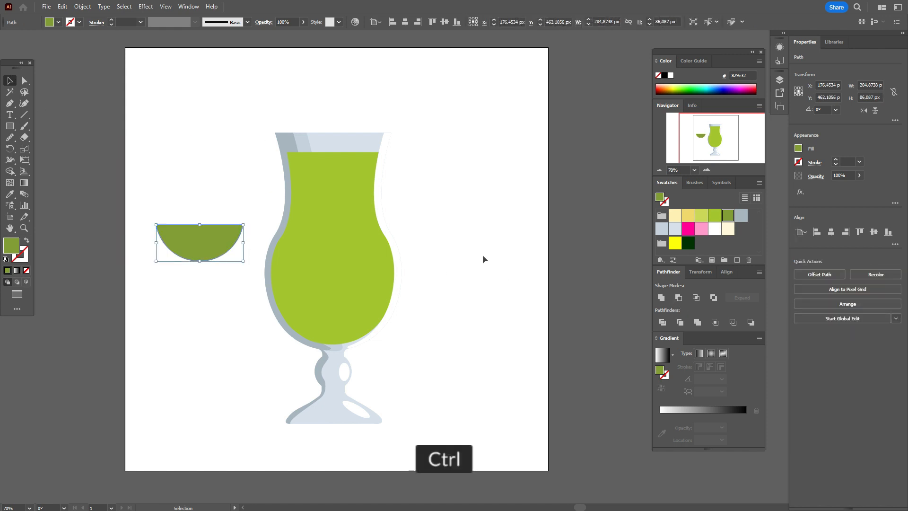
pyautogui.hotkey('ctrl', 'z')
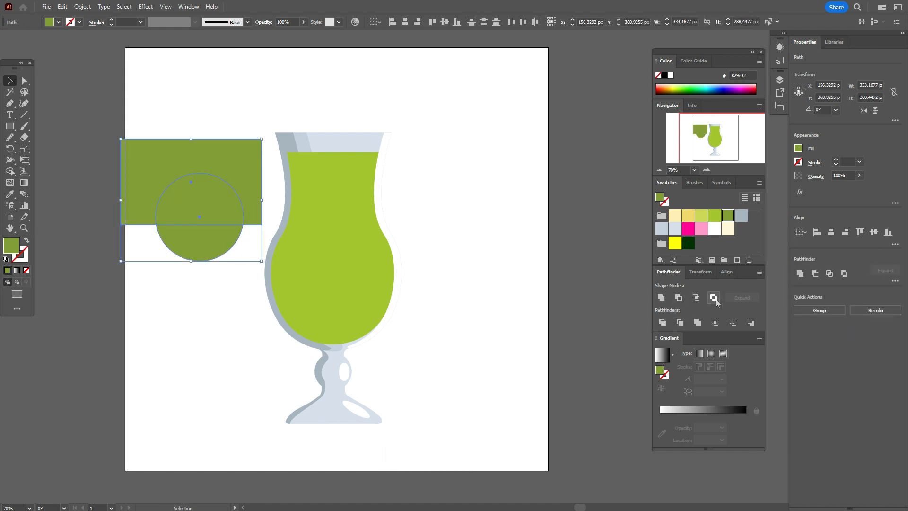
pyautogui.click(695, 299)
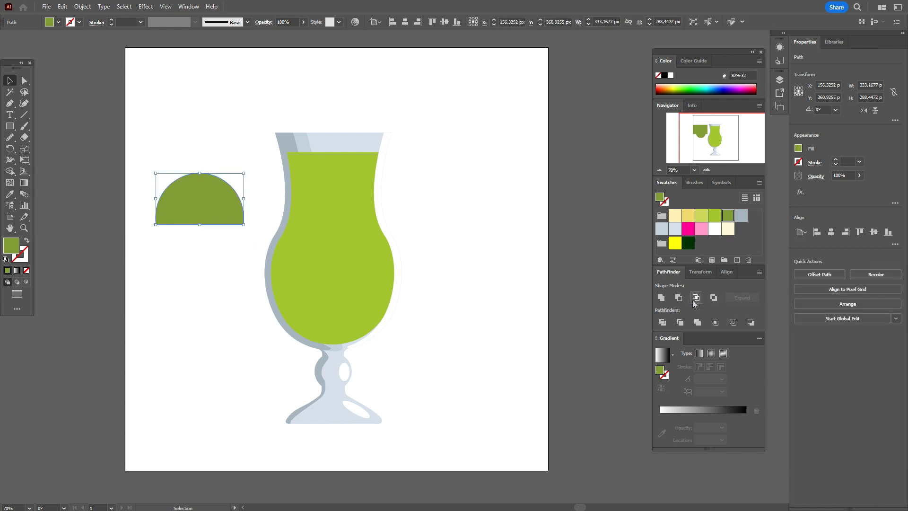
pyautogui.click(520, 267)
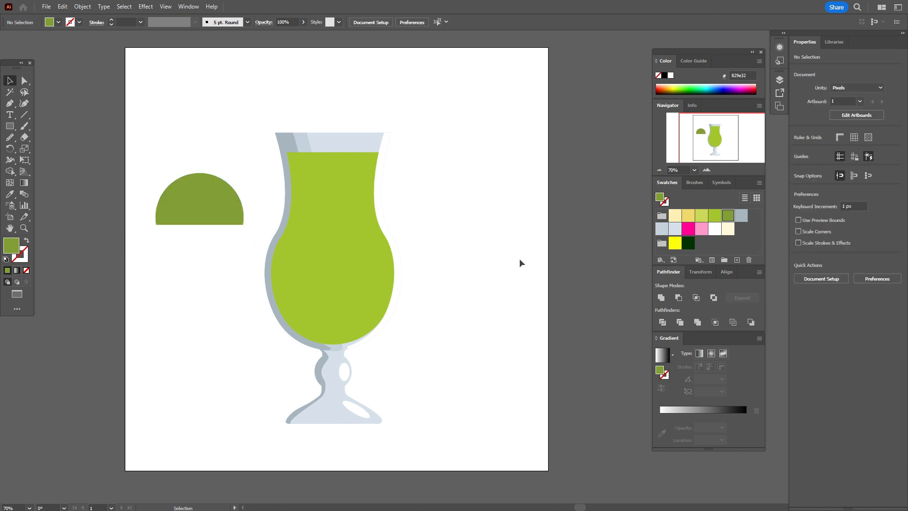
# Shift the green half-disc's top anchor point 9 px to the right to make its curve asymmetrical.
pyautogui.click(25, 80)
pyautogui.click(229, 184)
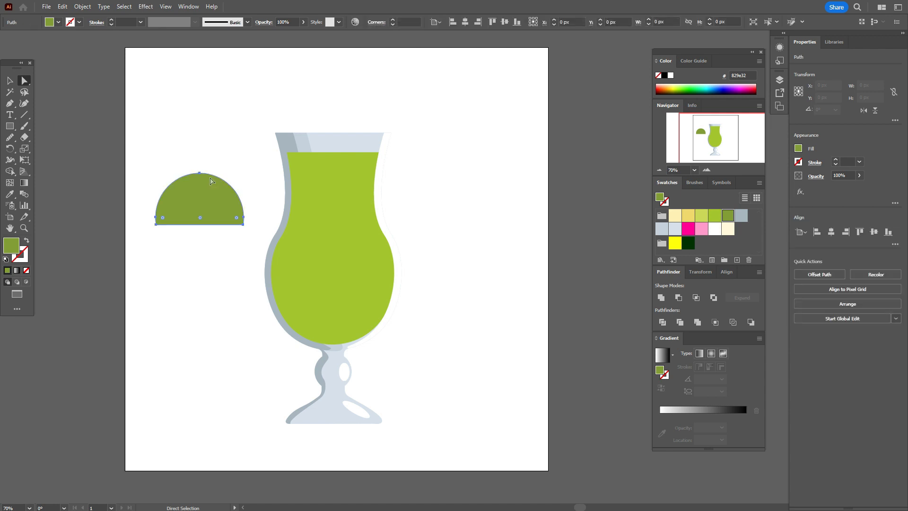
pyautogui.click(200, 174)
pyautogui.press('Right')
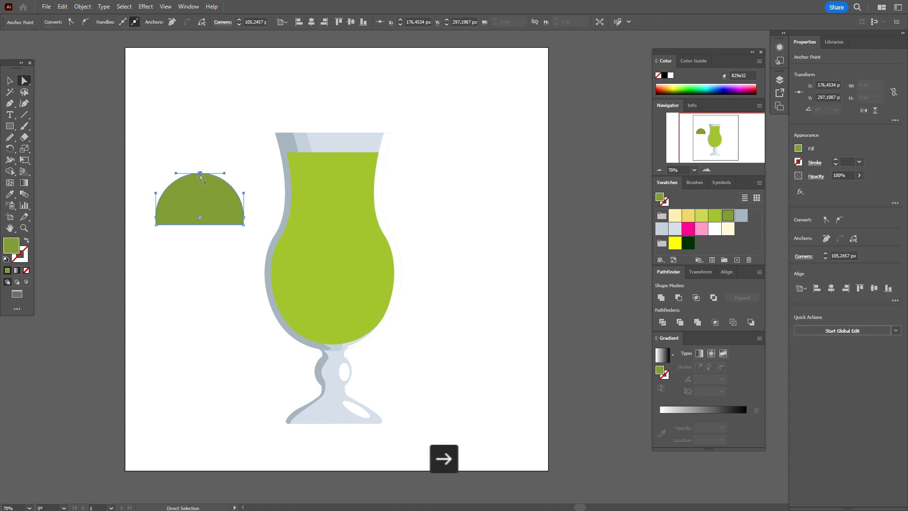
pyautogui.press('Right')
pyautogui.press('Right')
pyautogui.press('Right')
pyautogui.press('Right')
pyautogui.press('Right')
pyautogui.press('Right')
pyautogui.press('Right')
pyautogui.press('Right')
pyautogui.press('Right')
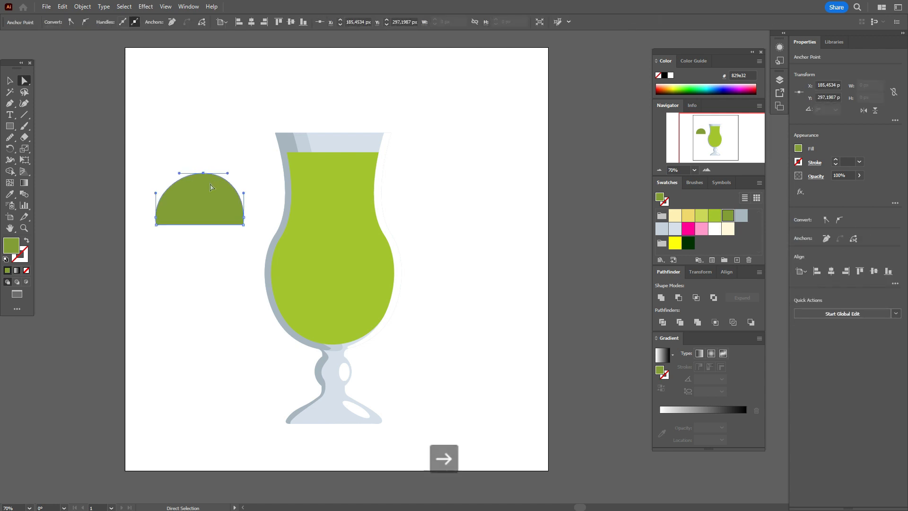
pyautogui.click(124, 164)
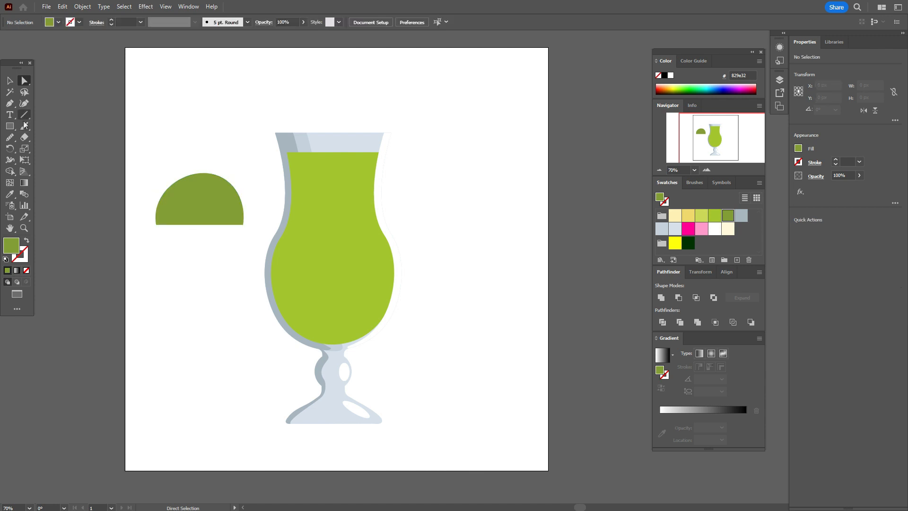
# Duplicate the green half-disc in place and scale the copy down to about 179 × 105 px on the same base line.
pyautogui.click(10, 80)
pyautogui.click(218, 198)
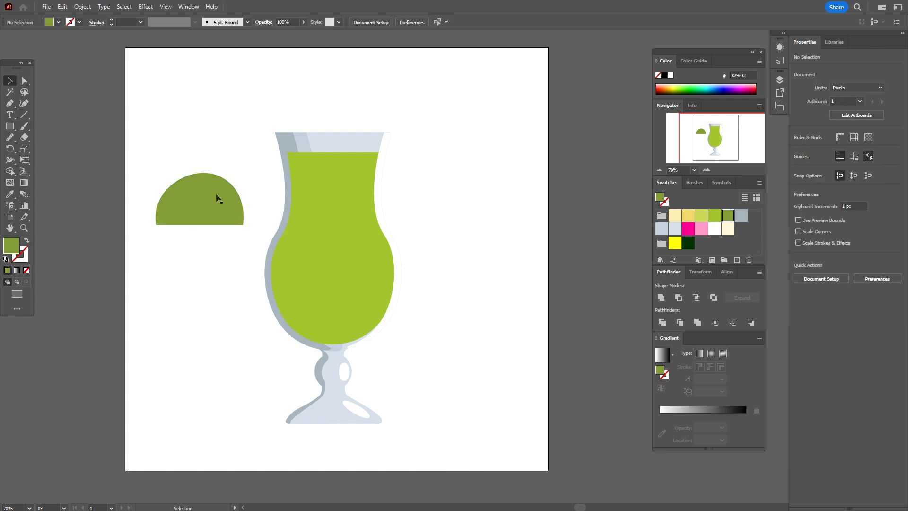
pyautogui.hotkey('ctrl', 'c')
pyautogui.hotkey('ctrl', 'f')
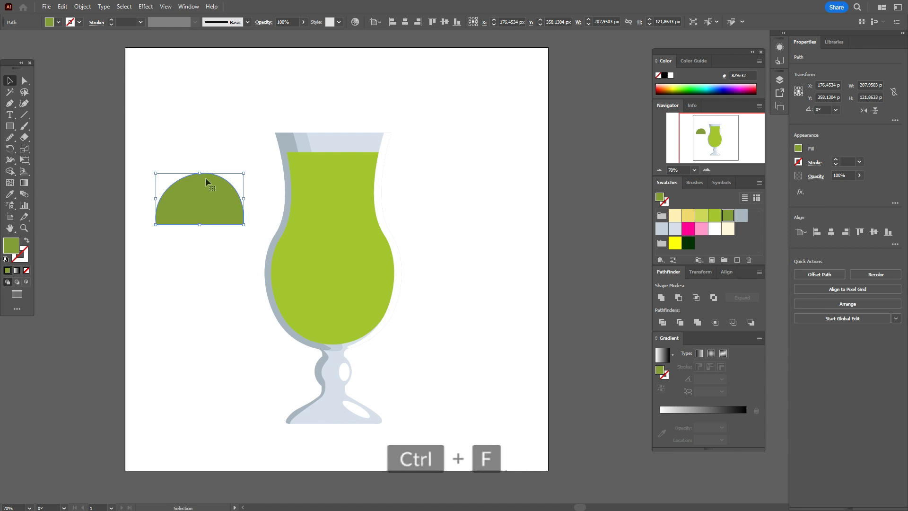
pyautogui.moveTo(202, 176); pyautogui.dragTo(204, 182)
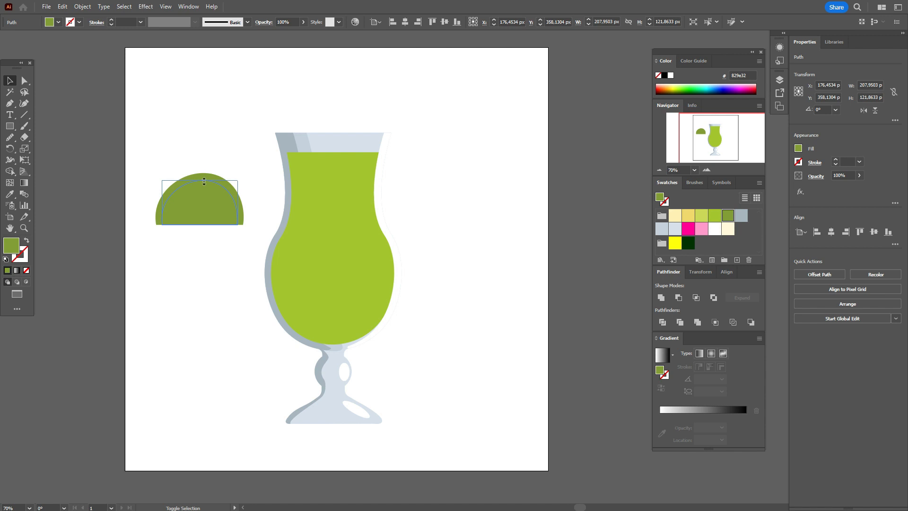
# Shift the smaller half-disc's top anchor 3 px to the right and fill the shape with the pale cream swatch.
pyautogui.press('a')
pyautogui.hotkey('ctrl', 'shift', 'a')
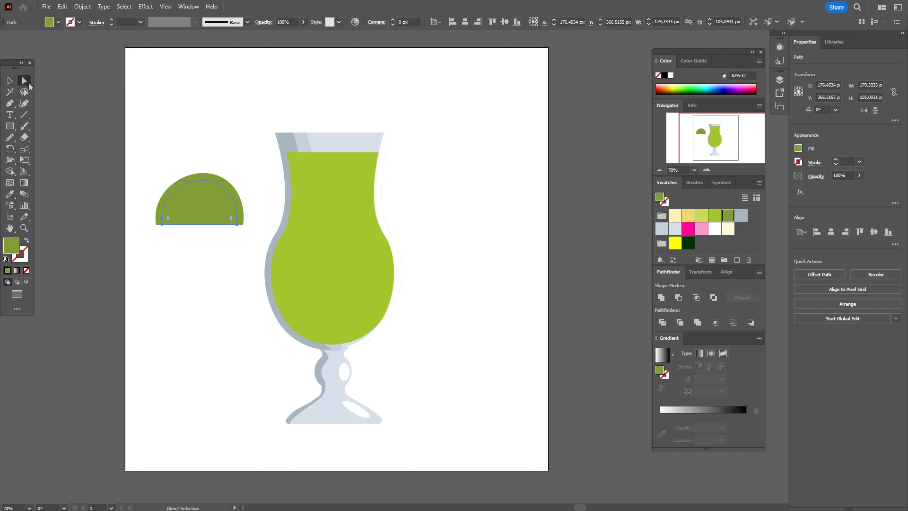
pyautogui.click(200, 183)
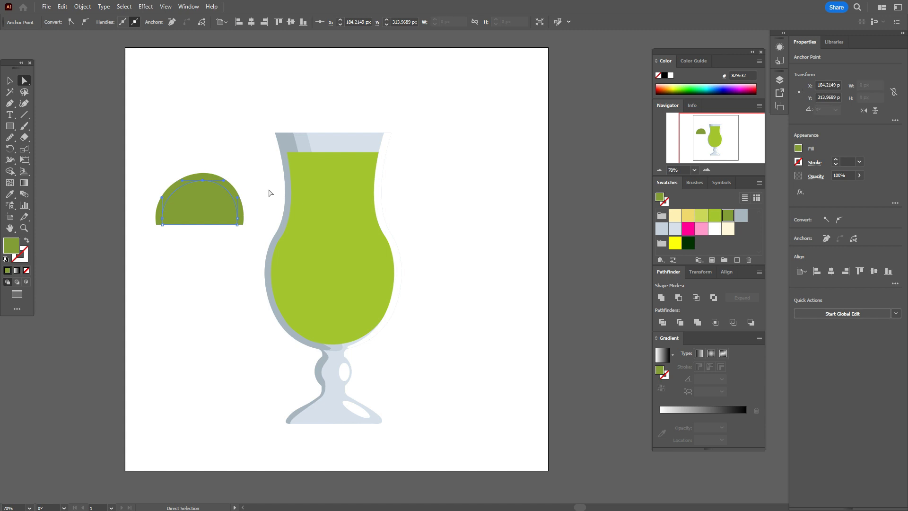
pyautogui.press('Right')
pyautogui.press('Right')
pyautogui.press('Right')
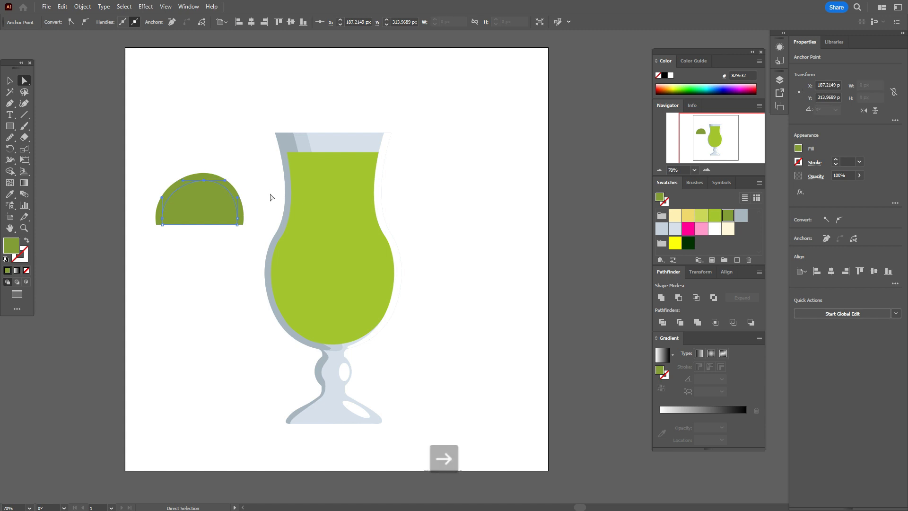
pyautogui.click(728, 229)
pyautogui.click(10, 81)
pyautogui.click(107, 98)
# Duplicate the cream half-disc in place, offset the copy down and right, and widen it to about 185 px.
pyautogui.click(211, 215)
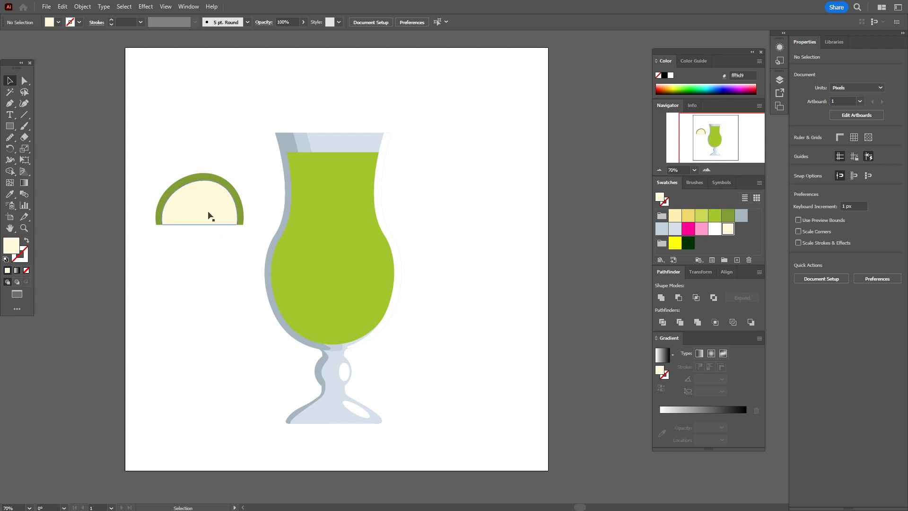
pyautogui.hotkey('ctrl', 'c')
pyautogui.hotkey('ctrl', 'f')
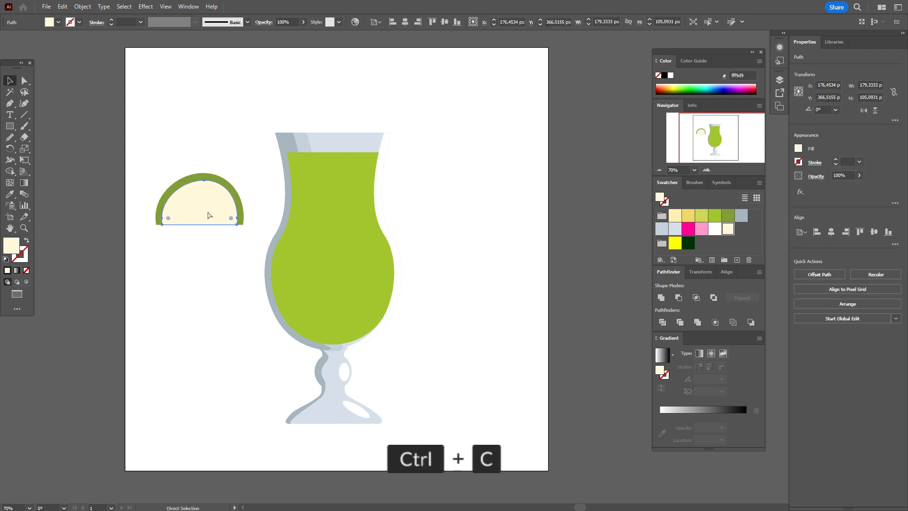
pyautogui.press('Right')
pyautogui.press('Down')
pyautogui.press('Down')
pyautogui.press('Down')
pyautogui.press('Down')
pyautogui.moveTo(239, 207); pyautogui.dragTo(242, 207)
pyautogui.press('Right')
pyautogui.press('Right')
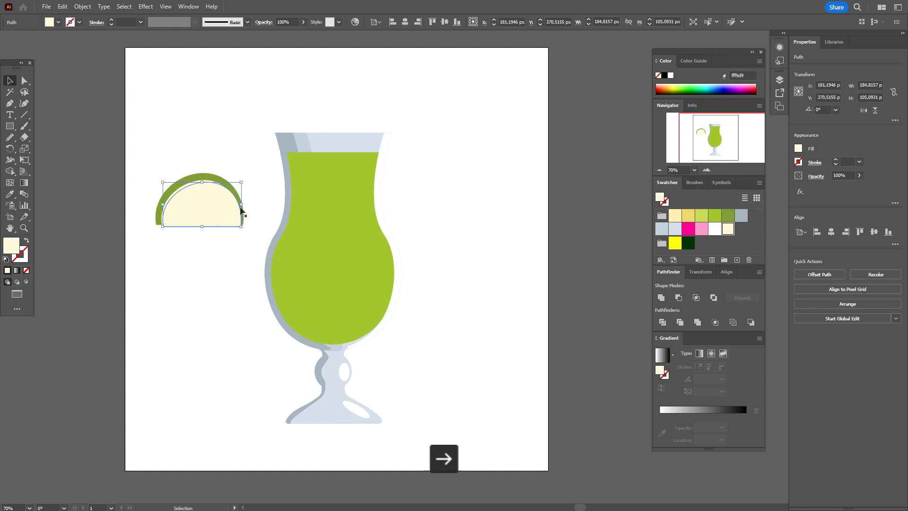
# Subtract the offset copy from the cream half-disc beneath and fill the remaining crescent with the darker yellow swatch.
pyautogui.keyDown('shift'); pyautogui.click(177, 189); pyautogui.keyUp('shift')
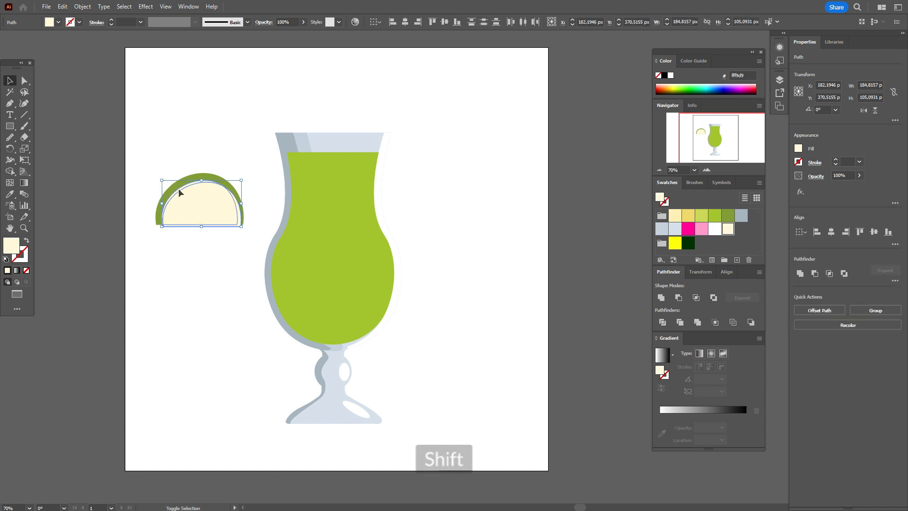
pyautogui.click(678, 297)
pyautogui.click(674, 216)
pyautogui.click(686, 219)
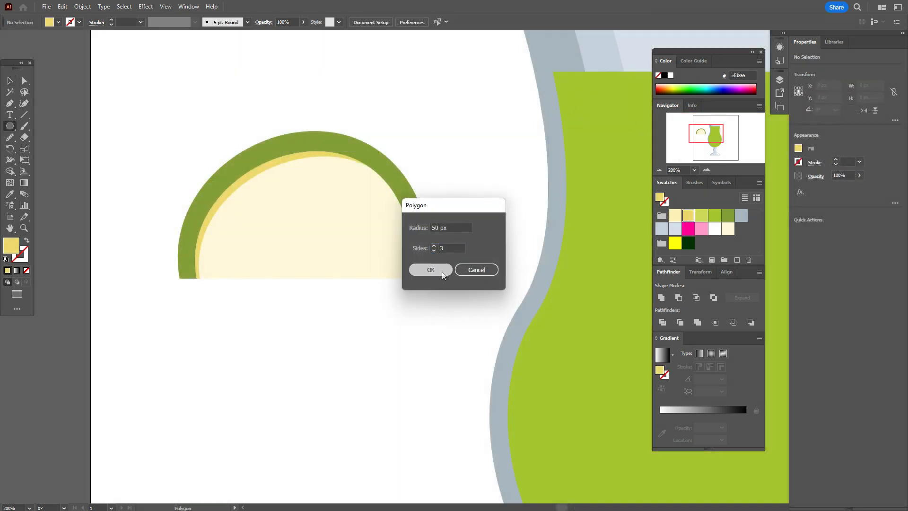
# Create a yellow three-sided polygon with a 50 px radius, turn it 180° and narrow it to about 66 px.
pyautogui.click(441, 271)
pyautogui.click(10, 81)
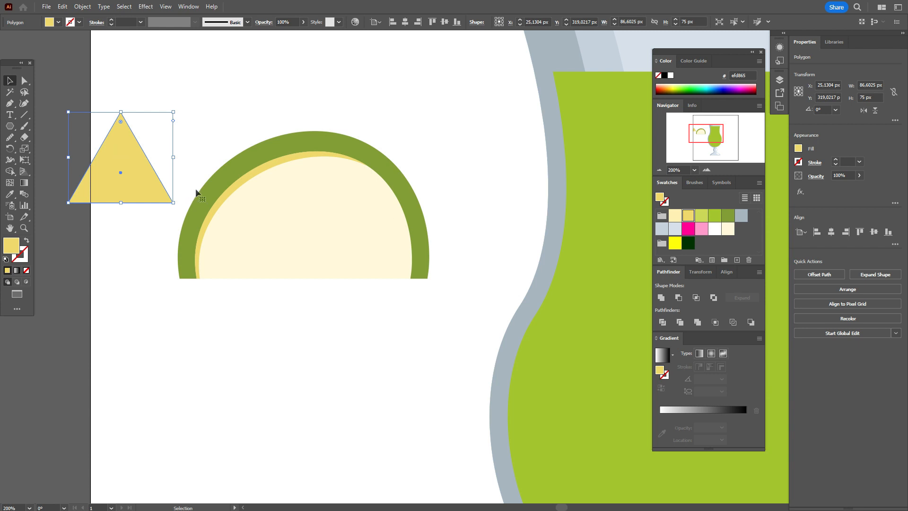
pyautogui.moveTo(176, 159); pyautogui.dragTo(89, 183)
pyautogui.moveTo(173, 188); pyautogui.dragTo(149, 188)
# Round the triangle's corners and soften its outline with the Smooth tool to form a fruit wedge.
pyautogui.click(23, 81)
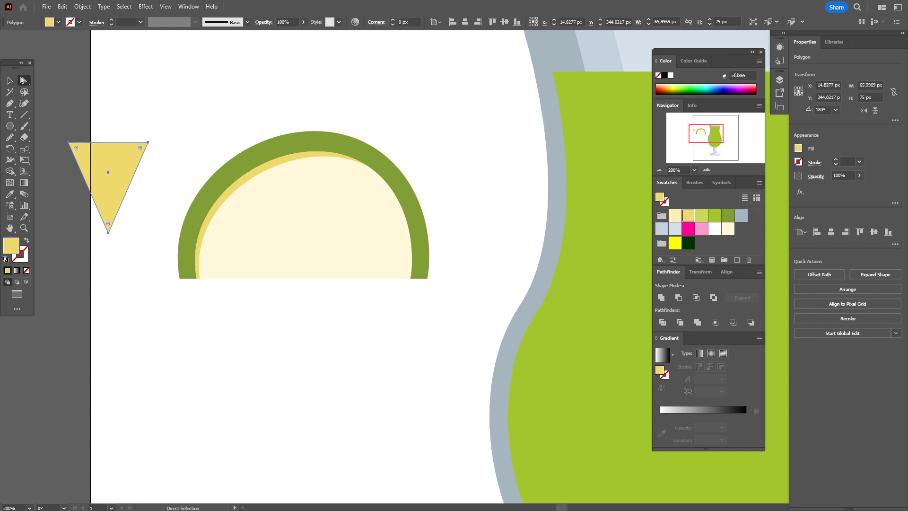
pyautogui.moveTo(77, 148); pyautogui.dragTo(80, 152)
pyautogui.click(8, 138)
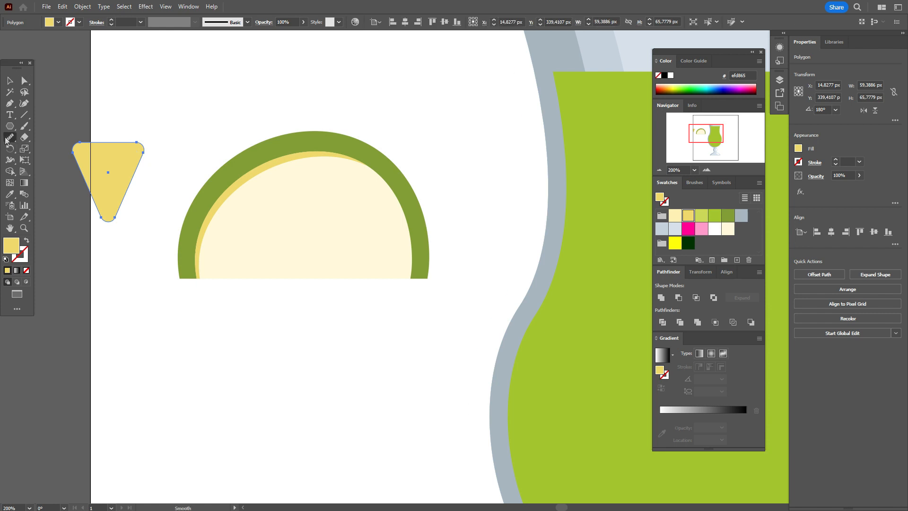
pyautogui.moveTo(79, 144); pyautogui.dragTo(85, 142)
pyautogui.moveTo(105, 216)
pyautogui.mouseDown()
pyautogui.moveTo(119, 215)
pyautogui.moveTo(151, 148)
pyautogui.mouseUp()
pyautogui.moveTo(93, 146)
pyautogui.mouseDown()
pyautogui.moveTo(142, 147)
pyautogui.moveTo(111, 218)
pyautogui.mouseUp()
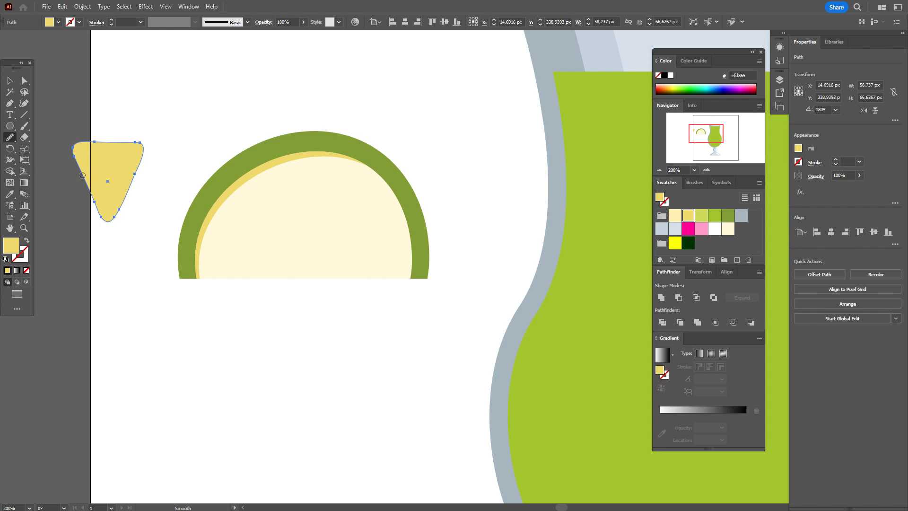
pyautogui.moveTo(137, 146)
pyautogui.mouseDown()
pyautogui.moveTo(85, 142)
pyautogui.moveTo(121, 152)
pyautogui.mouseUp()
pyautogui.click(9, 80)
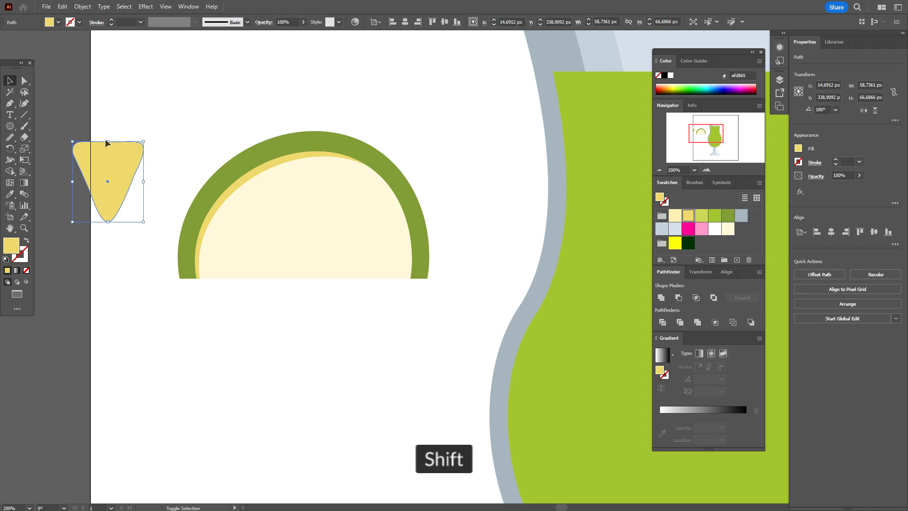
# Reduce the yellow wedge's size and place it at the top centre of the slice's cream flesh.
pyautogui.keyDown('shift'); pyautogui.click(106, 167); pyautogui.keyUp('shift')
pyautogui.keyDown('shift'); pyautogui.click(126, 151); pyautogui.keyUp('shift')
pyautogui.moveTo(108, 141); pyautogui.dragTo(108, 169)
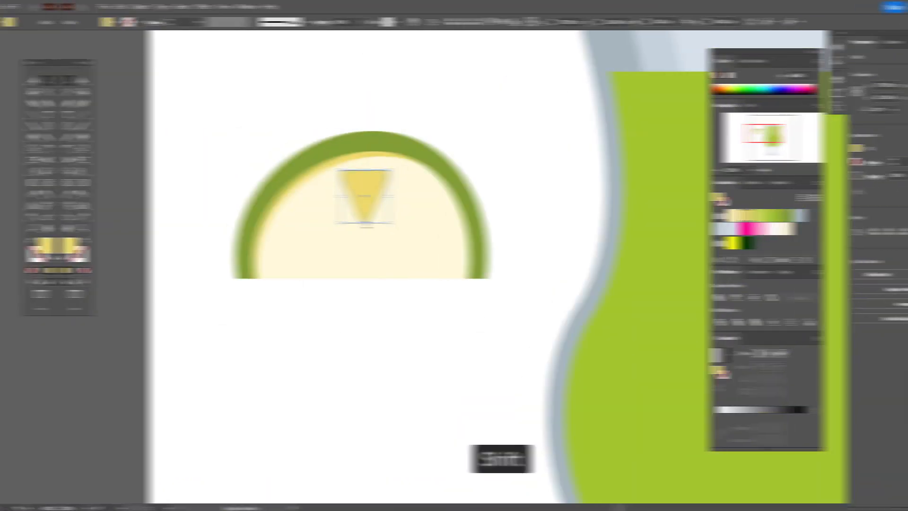
# Duplicate the wedge down the left side of the slice, rotating the copies so they point towards the base's centre.
pyautogui.moveTo(314, 209); pyautogui.dragTo(262, 226)
pyautogui.click(294, 254)
pyautogui.hotkey('ctrl', 'z')
pyautogui.moveTo(286, 254); pyautogui.dragTo(291, 208)
pyautogui.keyDown('alt'); pyautogui.moveTo(269, 239); pyautogui.dragTo(290, 271); pyautogui.keyUp('alt')
pyautogui.moveTo(234, 257); pyautogui.dragTo(249, 268)
# Duplicate wedges onto the right side of the slice and rotate them to complete a fan of five.
pyautogui.keyDown('alt'); pyautogui.moveTo(352, 233); pyautogui.dragTo(367, 275); pyautogui.keyUp('alt')
pyautogui.moveTo(415, 255); pyautogui.dragTo(417, 284)
pyautogui.moveTo(370, 244); pyautogui.dragTo(390, 270)
pyautogui.click(284, 247)
pyautogui.moveTo(318, 215); pyautogui.dragTo(316, 209)
pyautogui.click(358, 220)
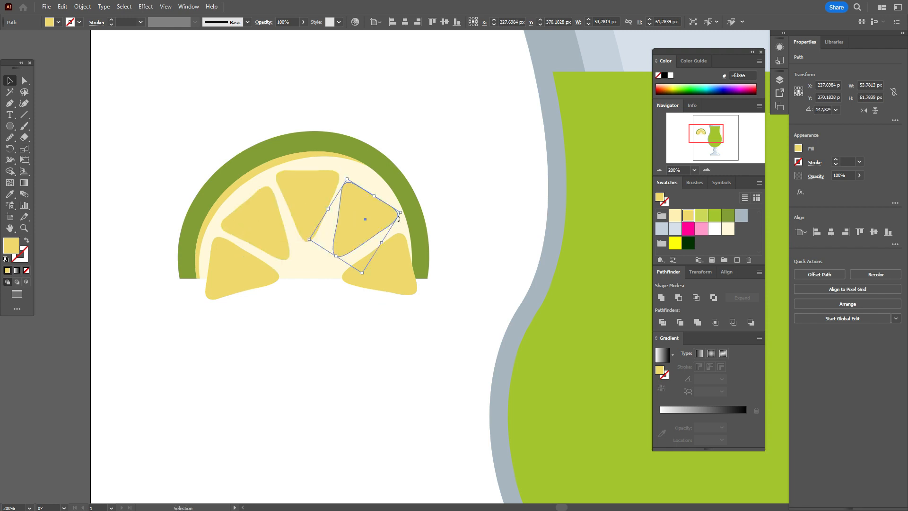
pyautogui.moveTo(405, 214); pyautogui.dragTo(407, 224)
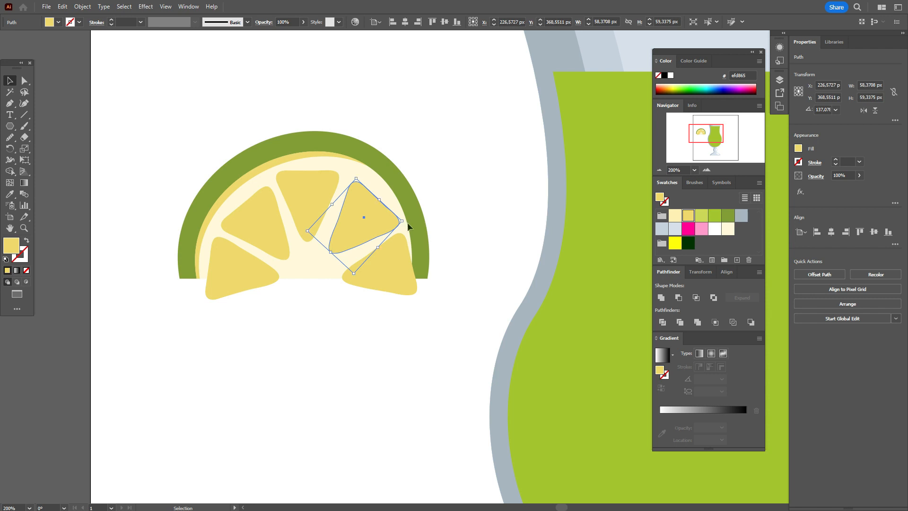
# Fine-tune the angle and position of the lowest wedges on both sides of the slice.
pyautogui.click(371, 283)
pyautogui.moveTo(416, 265); pyautogui.dragTo(416, 272)
pyautogui.click(257, 288)
pyautogui.moveTo(254, 280); pyautogui.dragTo(256, 285)
# Select all five wedges and scale them down together to fit inside the cream half-disc.
pyautogui.keyDown('shift'); pyautogui.click(279, 236); pyautogui.keyUp('shift')
pyautogui.keyDown('shift'); pyautogui.click(352, 229); pyautogui.keyUp('shift')
pyautogui.keyDown('shift'); pyautogui.click(309, 226); pyautogui.keyUp('shift')
pyautogui.keyDown('shift'); pyautogui.click(373, 282); pyautogui.keyUp('shift')
pyautogui.moveTo(313, 303); pyautogui.dragTo(310, 283)
pyautogui.click(308, 315)
# Adjust the lowest left wedge's size, and move all five wedges slightly up within the slice.
pyautogui.click(253, 259)
pyautogui.moveTo(287, 229)
pyautogui.mouseDown()
pyautogui.moveTo(280, 235)
pyautogui.moveTo(276, 220)
pyautogui.moveTo(283, 237)
pyautogui.mouseUp()
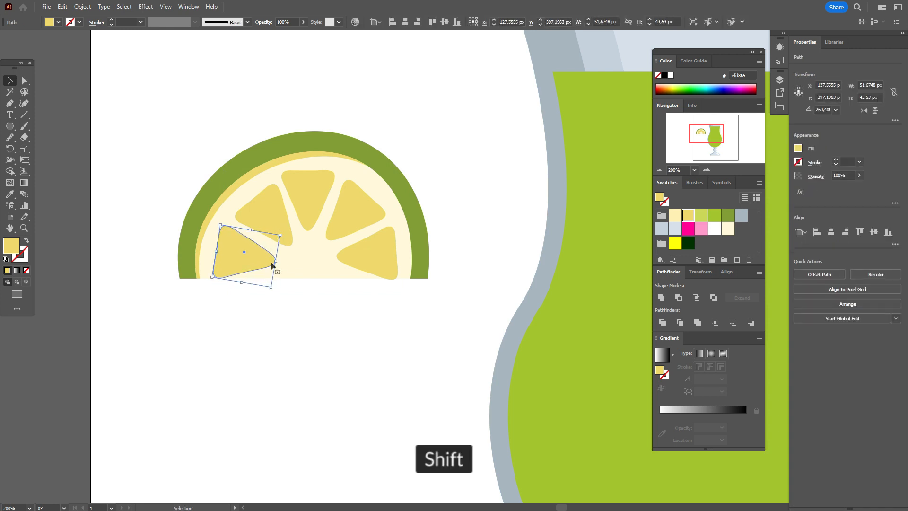
pyautogui.keyDown('shift'); pyautogui.click(275, 229); pyautogui.keyUp('shift')
pyautogui.keyDown('shift'); pyautogui.click(313, 213); pyautogui.keyUp('shift')
pyautogui.keyDown('shift'); pyautogui.click(357, 219); pyautogui.keyUp('shift')
pyautogui.keyDown('shift'); pyautogui.click(367, 262); pyautogui.keyUp('shift')
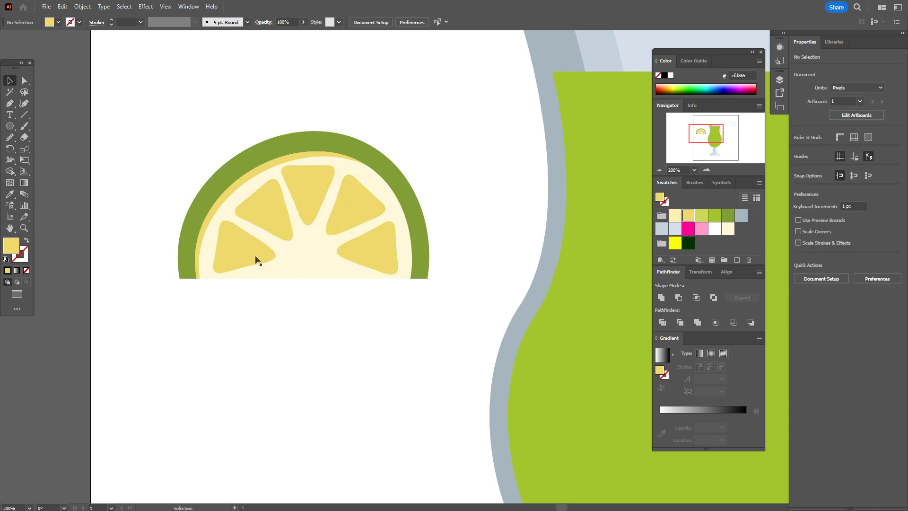
# Fine-tune the positions of the left, centre and right wedges so they are evenly spaced within the cream half-disc.
pyautogui.moveTo(287, 231); pyautogui.dragTo(284, 233)
pyautogui.moveTo(243, 261); pyautogui.dragTo(240, 263)
pyautogui.moveTo(308, 202); pyautogui.dragTo(308, 212)
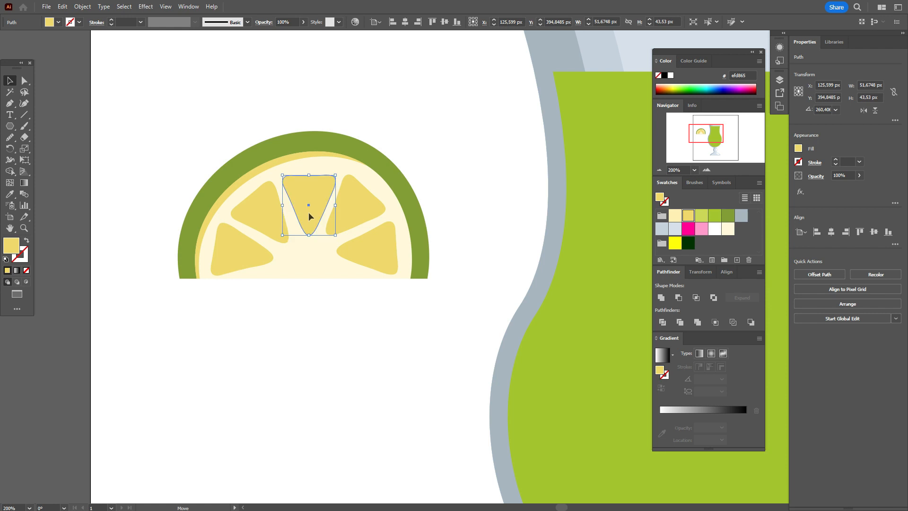
pyautogui.moveTo(378, 253); pyautogui.dragTo(404, 259)
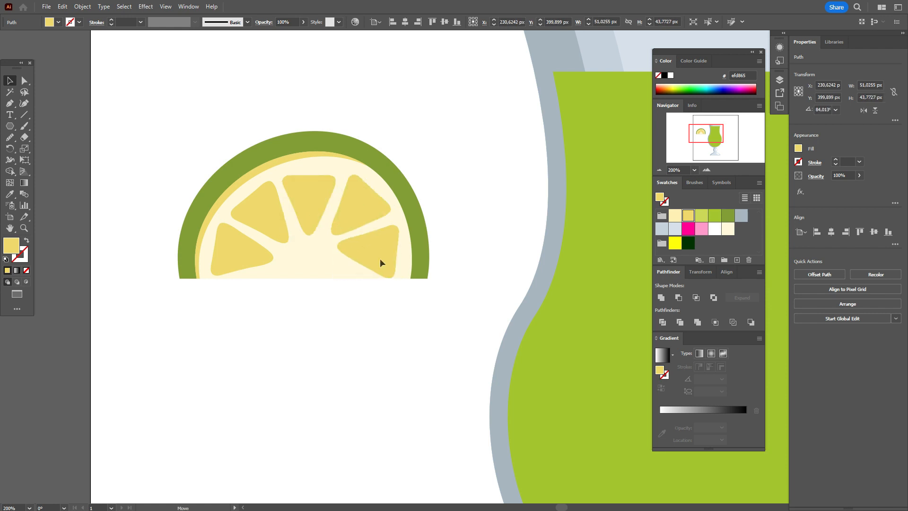
pyautogui.click(313, 206)
pyautogui.click(352, 215)
pyautogui.click(349, 300)
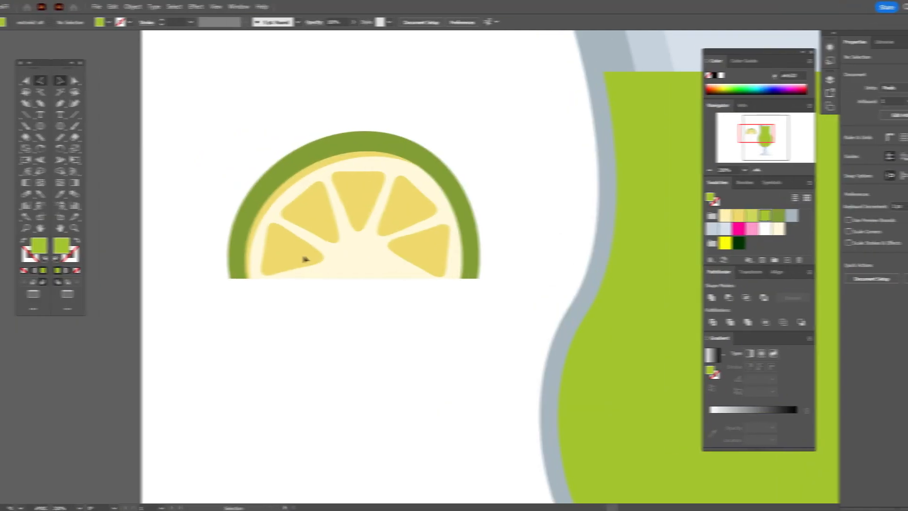
# Recolour all five wedges of the citrus slice with the light green swatch cbd852.
pyautogui.click(261, 257)
pyautogui.keyDown('shift'); pyautogui.click(285, 210); pyautogui.keyUp('shift')
pyautogui.click(271, 214)
pyautogui.keyDown('shift'); pyautogui.click(243, 248); pyautogui.keyUp('shift')
pyautogui.keyDown('shift'); pyautogui.click(308, 198); pyautogui.keyUp('shift')
pyautogui.keyDown('shift'); pyautogui.click(357, 208); pyautogui.keyUp('shift')
pyautogui.keyDown('shift'); pyautogui.click(370, 235); pyautogui.keyUp('shift')
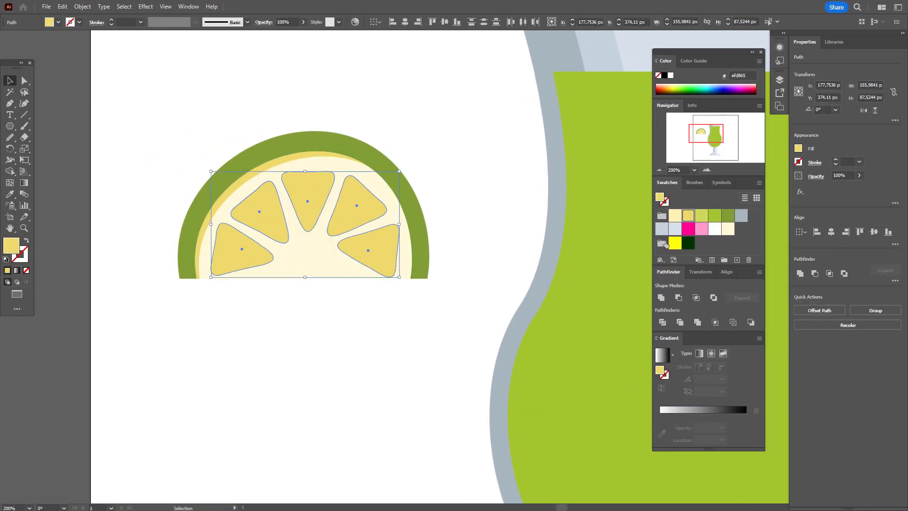
pyautogui.click(701, 219)
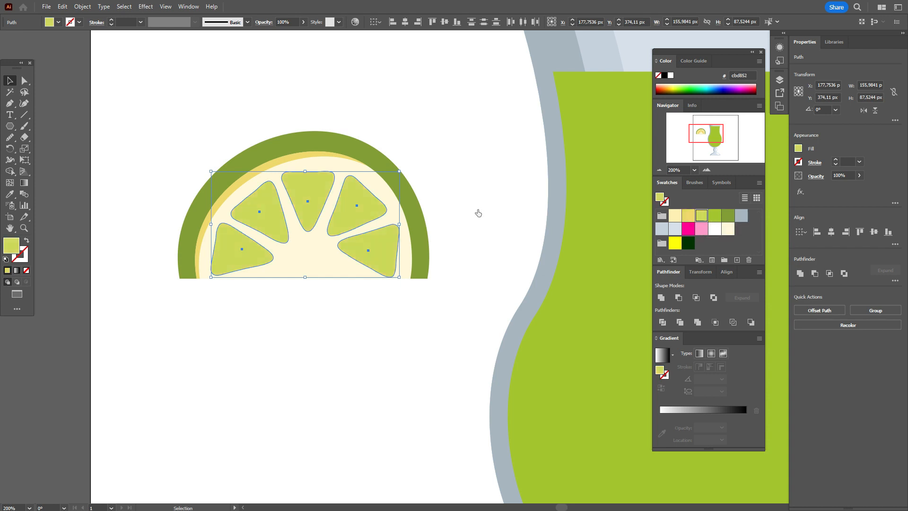
pyautogui.click(477, 202)
# Add a darker green a4c628 edge to the lowest left wedge by subtracting an offset duplicate from a copy of it.
pyautogui.click(228, 253)
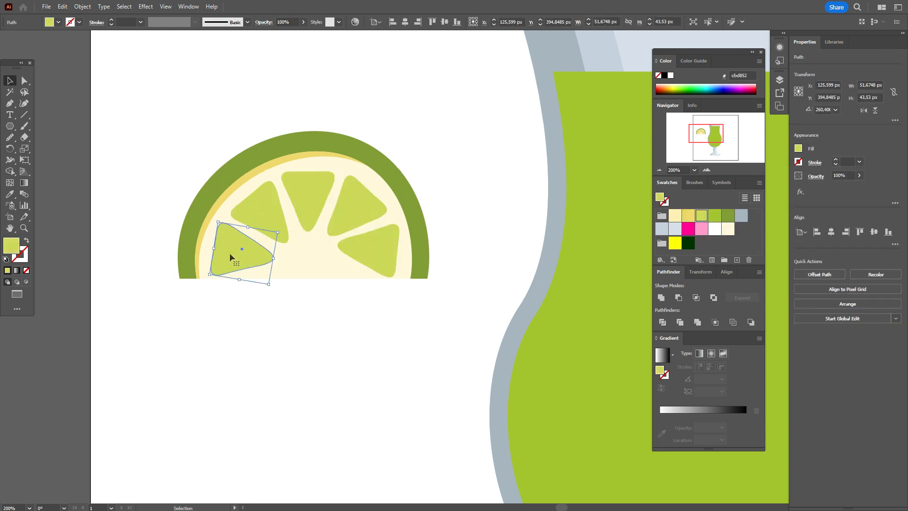
pyautogui.hotkey('ctrl', 'f')
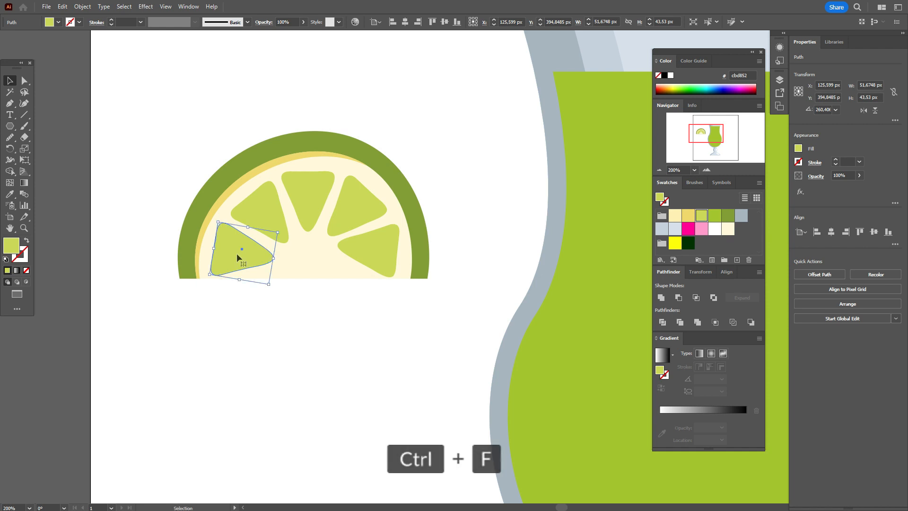
pyautogui.hotkey('ctrl', 'c')
pyautogui.hotkey('ctrl', 'f')
pyautogui.moveTo(239, 254); pyautogui.dragTo(245, 265)
pyautogui.keyDown('shift'); pyautogui.click(238, 232); pyautogui.keyUp('shift')
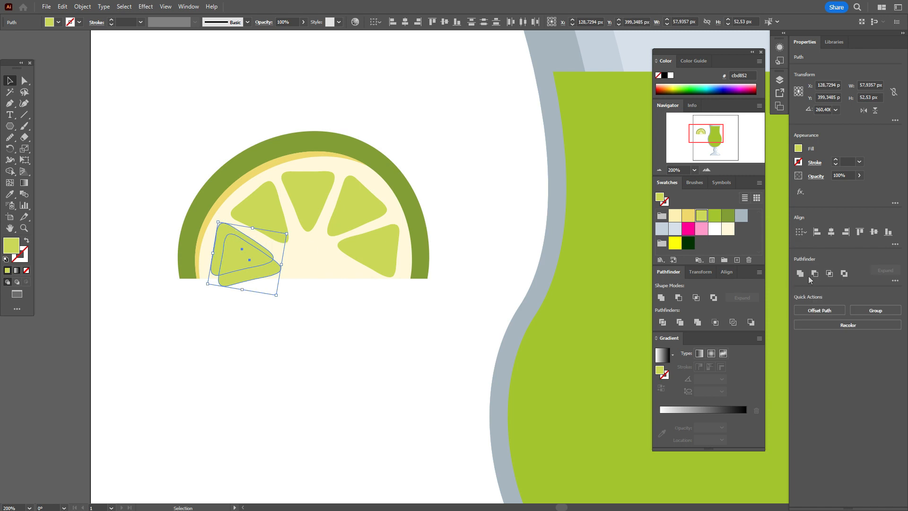
pyautogui.click(809, 275)
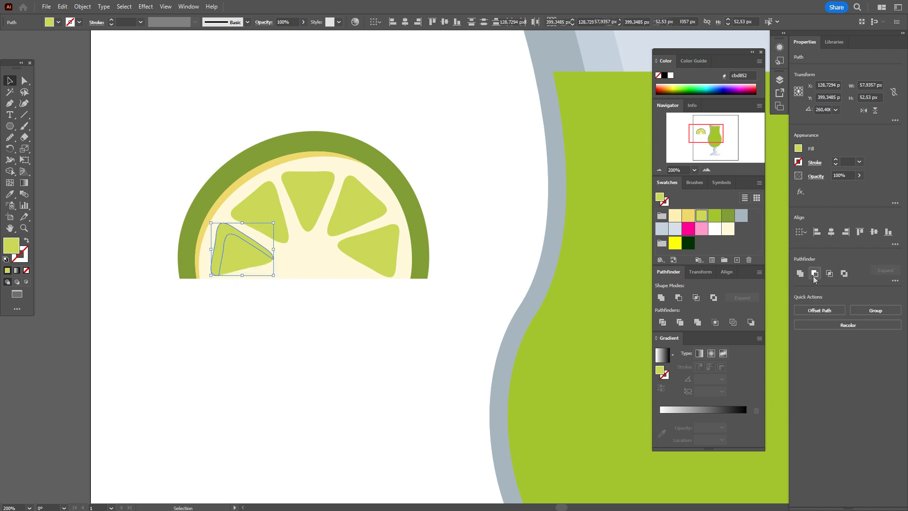
pyautogui.click(716, 218)
# Create matching darker green edges on the second left wedge and the centre wedge using subtracted offset copies.
pyautogui.hotkey('ctrl', 'f')
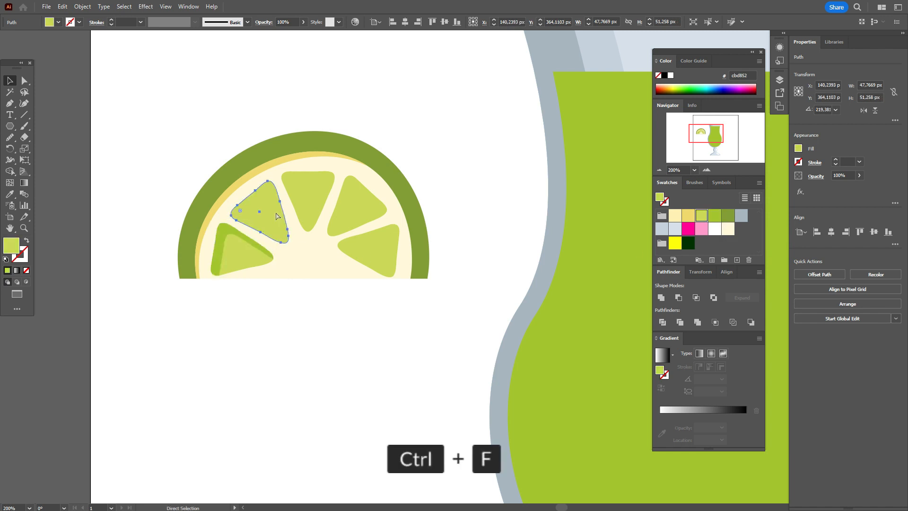
pyautogui.click(715, 215)
pyautogui.click(308, 205)
pyautogui.hotkey('ctrl', 'c')
pyautogui.hotkey('ctrl', 'f')
pyautogui.moveTo(308, 205); pyautogui.dragTo(305, 193)
pyautogui.keyDown('shift'); pyautogui.click(326, 184); pyautogui.keyUp('shift')
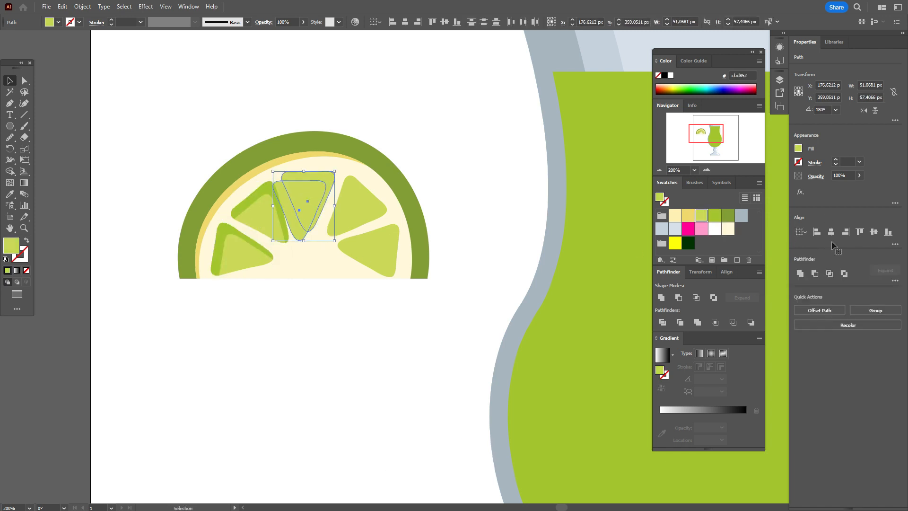
pyautogui.click(814, 275)
pyautogui.click(714, 216)
# Build the same darker green edge on the lowest right wedge from offset copies.
pyautogui.click(396, 240)
pyautogui.hotkey('ctrl', 'c')
pyautogui.hotkey('ctrl', 'f')
pyautogui.moveTo(396, 240)
pyautogui.mouseDown()
pyautogui.moveTo(386, 263)
pyautogui.moveTo(393, 246)
pyautogui.mouseUp()
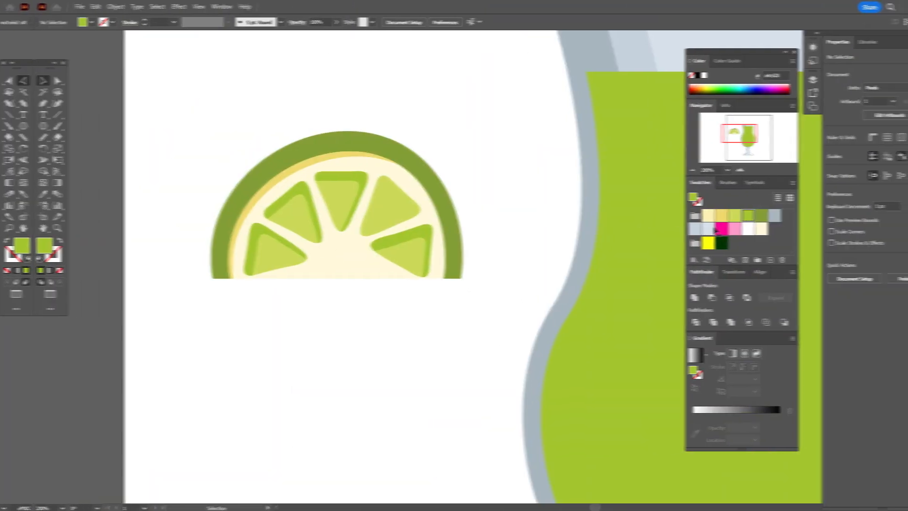
# Draw three small circles filled with pale yellow fff2b3 on each of the five wedges, roughly 6 to 9 px wide.
pyautogui.click(675, 216)
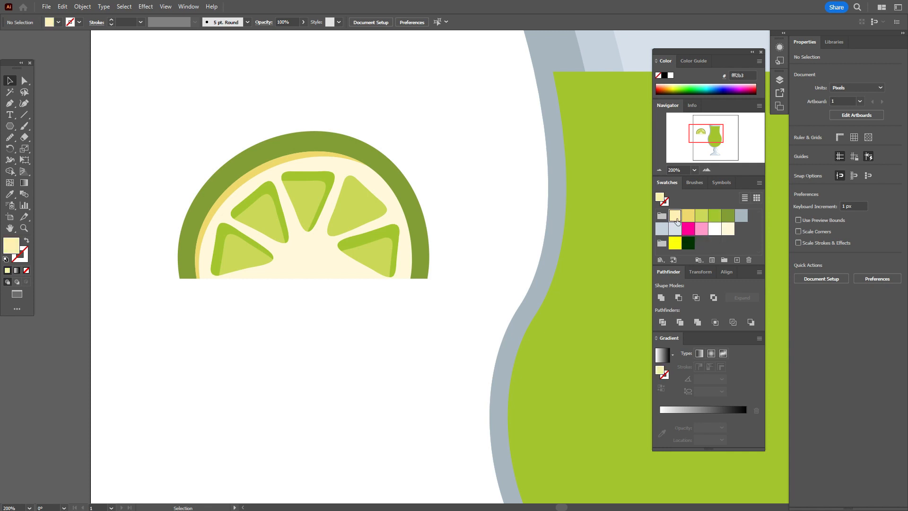
pyautogui.click(9, 126)
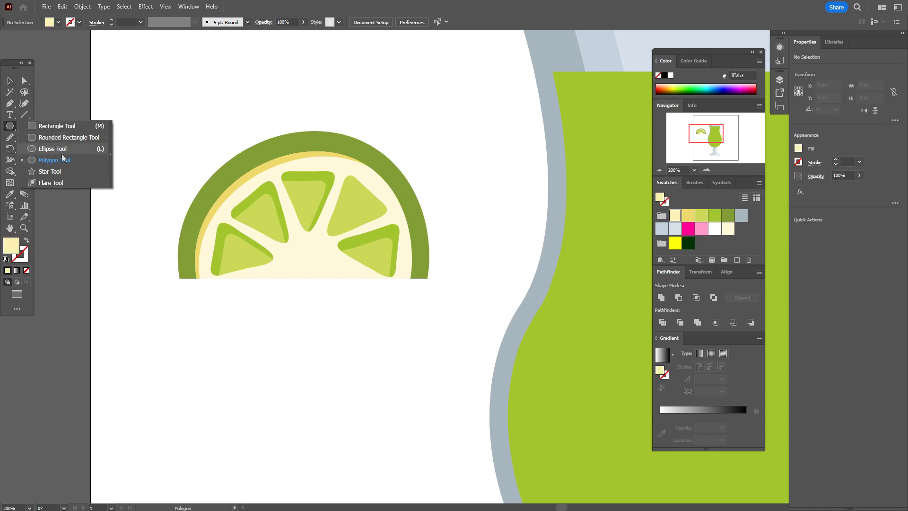
pyautogui.click(57, 150)
pyautogui.press('shift')
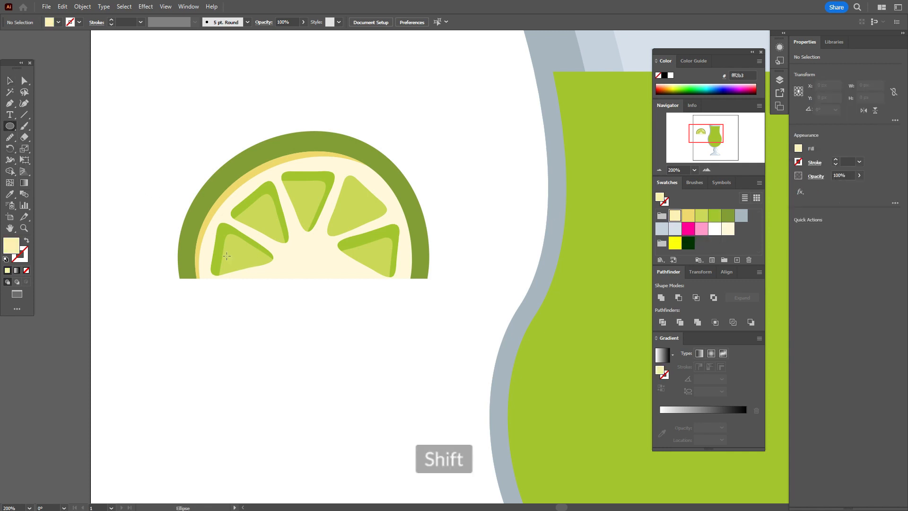
pyautogui.moveTo(231, 261); pyautogui.dragTo(260, 263)
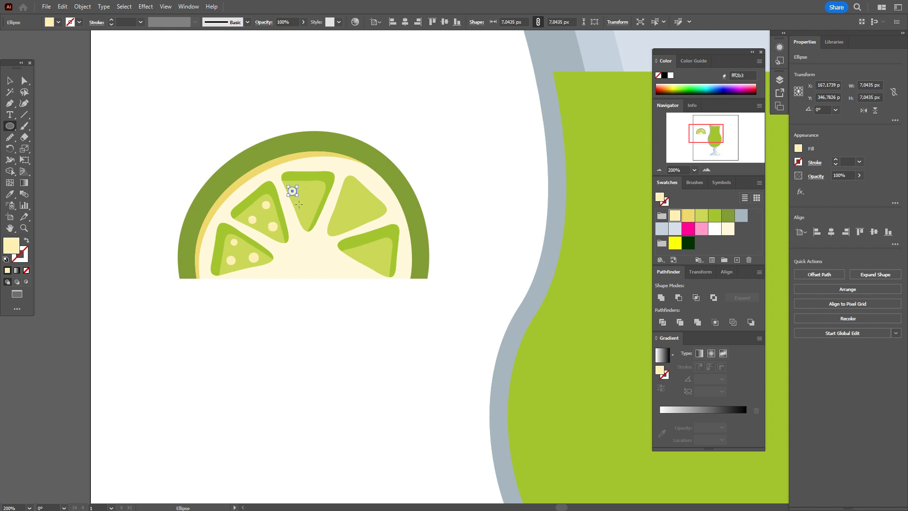
pyautogui.moveTo(314, 196); pyautogui.dragTo(315, 196)
pyautogui.moveTo(337, 224); pyautogui.dragTo(339, 227)
pyautogui.moveTo(349, 192); pyautogui.dragTo(353, 218)
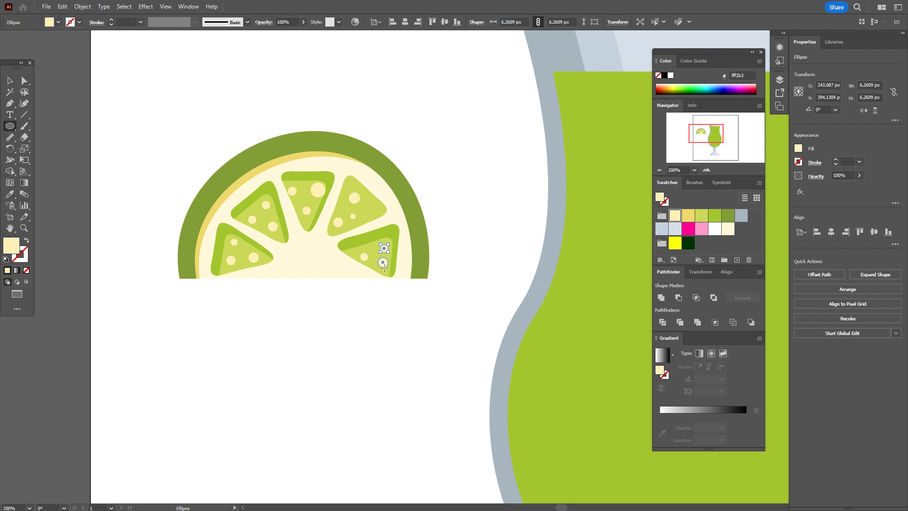
# Select all the small pale yellow circles on the wedges and set their blending mode to Soft Light.
pyautogui.click(10, 80)
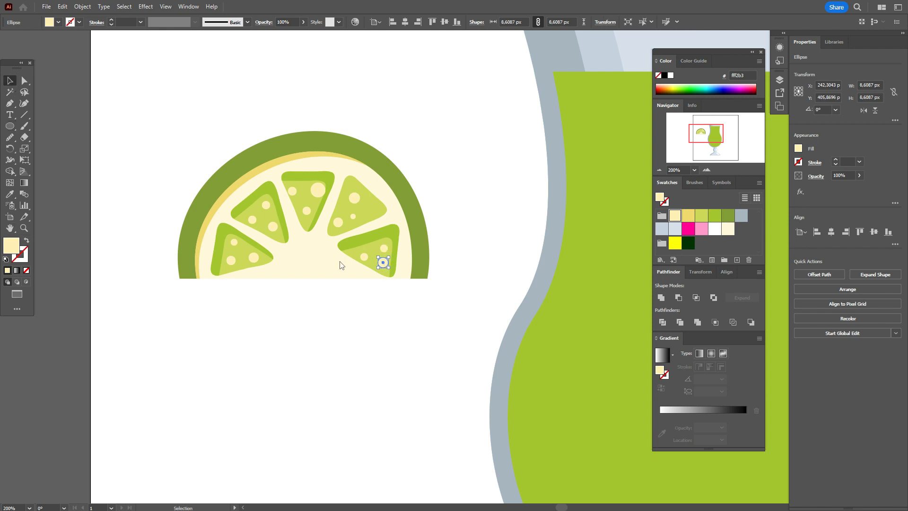
pyautogui.click(252, 219)
pyautogui.moveTo(257, 216); pyautogui.dragTo(276, 207)
pyautogui.keyDown('shift'); pyautogui.click(266, 205); pyautogui.keyUp('shift')
pyautogui.keyDown('shift'); pyautogui.click(254, 258); pyautogui.keyUp('shift')
pyautogui.keyDown('shift'); pyautogui.click(231, 260); pyautogui.keyUp('shift')
pyautogui.keyDown('shift'); pyautogui.click(234, 242); pyautogui.keyUp('shift')
pyautogui.keyDown('shift'); pyautogui.click(239, 245); pyautogui.keyUp('shift')
pyautogui.keyDown('shift'); pyautogui.click(292, 191); pyautogui.keyUp('shift')
pyautogui.keyDown('shift'); pyautogui.click(307, 210); pyautogui.keyUp('shift')
pyautogui.keyDown('shift'); pyautogui.click(317, 190); pyautogui.keyUp('shift')
pyautogui.keyDown('shift'); pyautogui.click(355, 200); pyautogui.keyUp('shift')
pyautogui.keyDown('shift'); pyautogui.click(352, 217); pyautogui.keyUp('shift')
pyautogui.keyDown('shift'); pyautogui.click(364, 257); pyautogui.keyUp('shift')
pyautogui.keyDown('shift'); pyautogui.click(384, 248); pyautogui.keyUp('shift')
pyautogui.keyDown('shift'); pyautogui.click(383, 263); pyautogui.keyUp('shift')
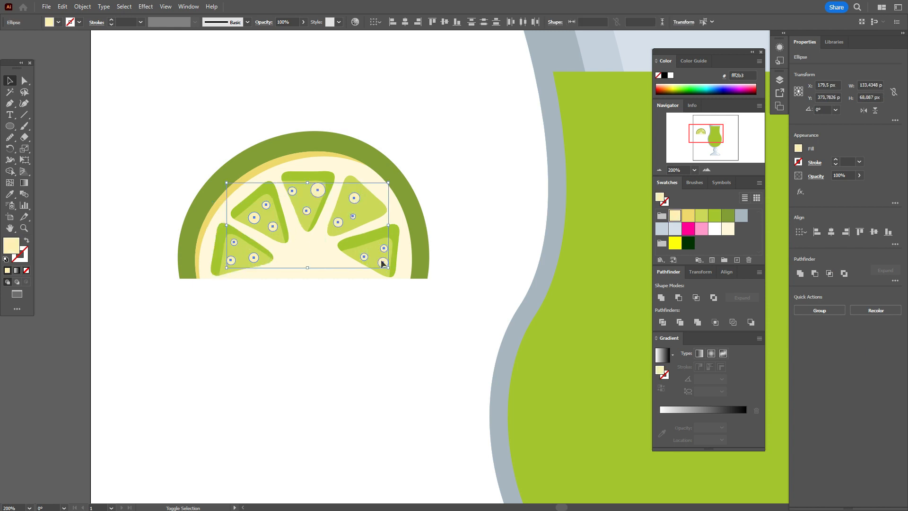
pyautogui.click(815, 180)
pyautogui.click(741, 193)
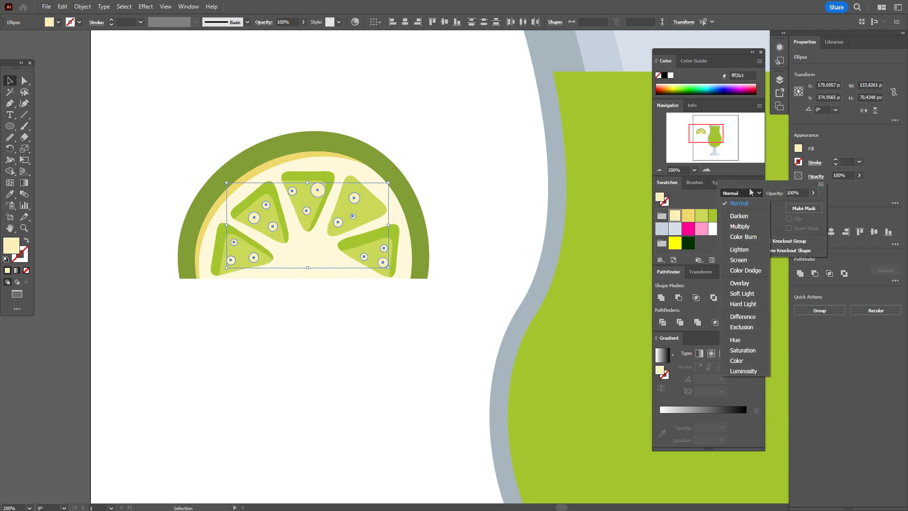
pyautogui.click(741, 294)
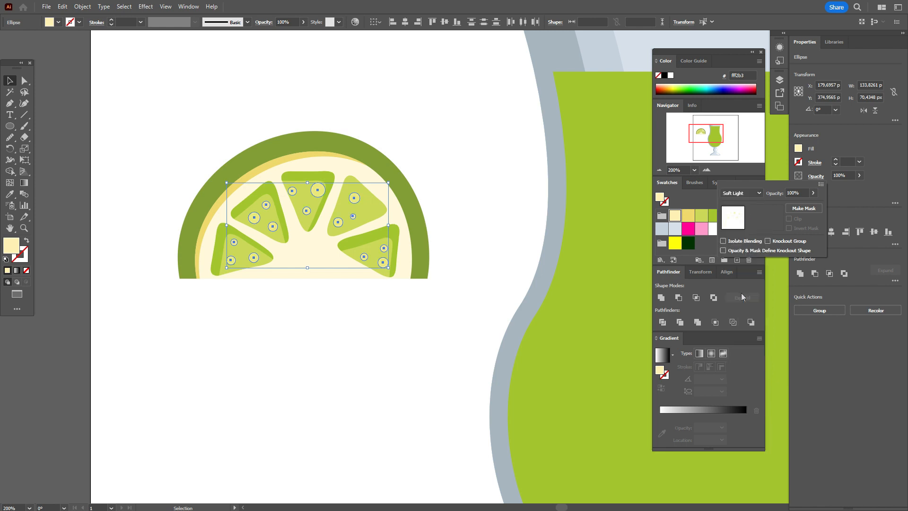
pyautogui.click(374, 328)
pyautogui.click(374, 329)
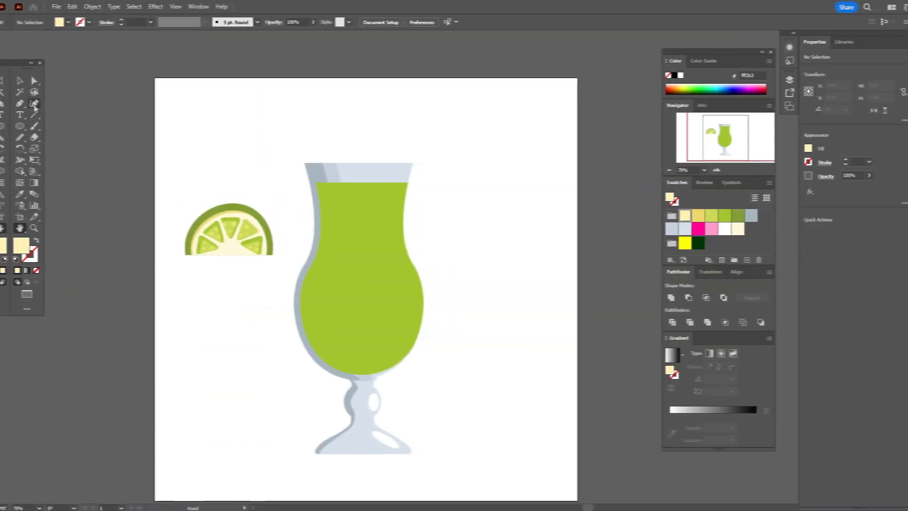
# Select every part of the lime slice and group it.
pyautogui.click(19, 81)
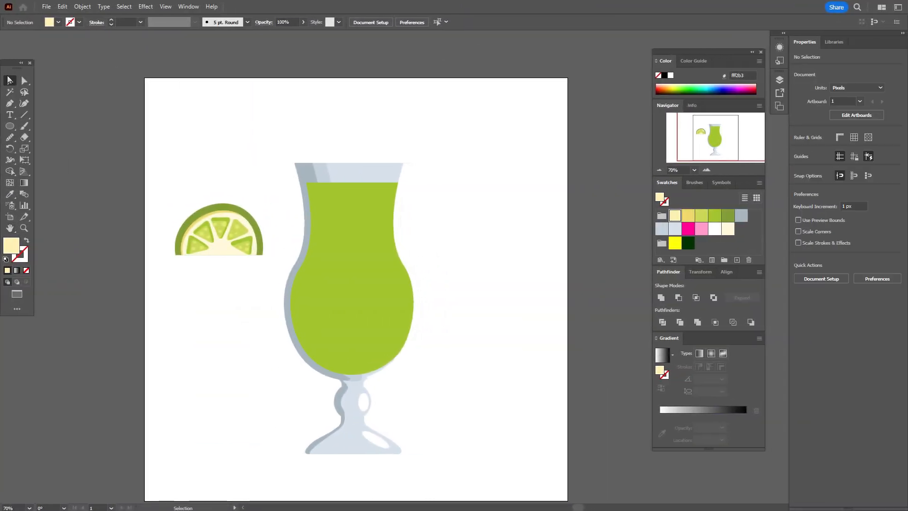
pyautogui.moveTo(172, 191); pyautogui.dragTo(263, 253)
pyautogui.rightClick(264, 255)
pyautogui.click(283, 333)
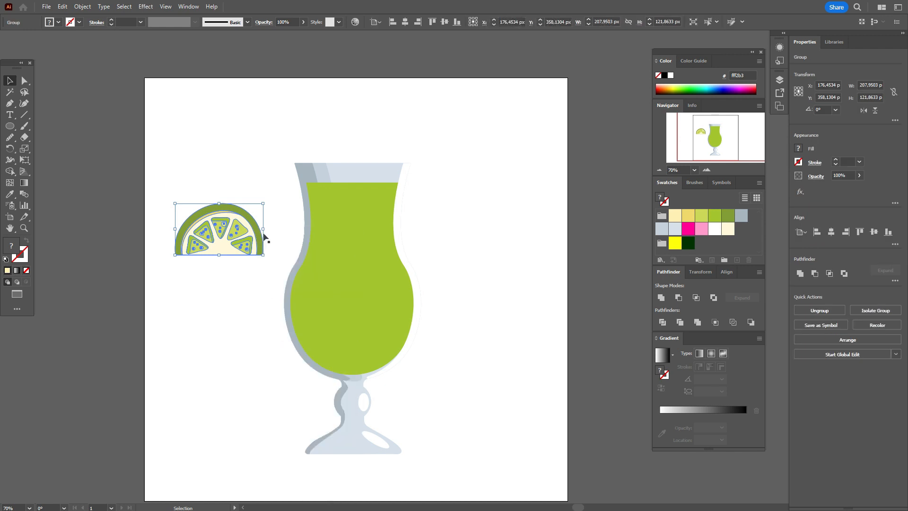
# Tilt the lime slice counterclockwise and place it over the left end of the glass rim, behind the glass.
pyautogui.moveTo(264, 232); pyautogui.dragTo(244, 200)
pyautogui.moveTo(198, 247); pyautogui.dragTo(275, 170)
pyautogui.rightClick(275, 169)
pyautogui.moveTo(325, 351)
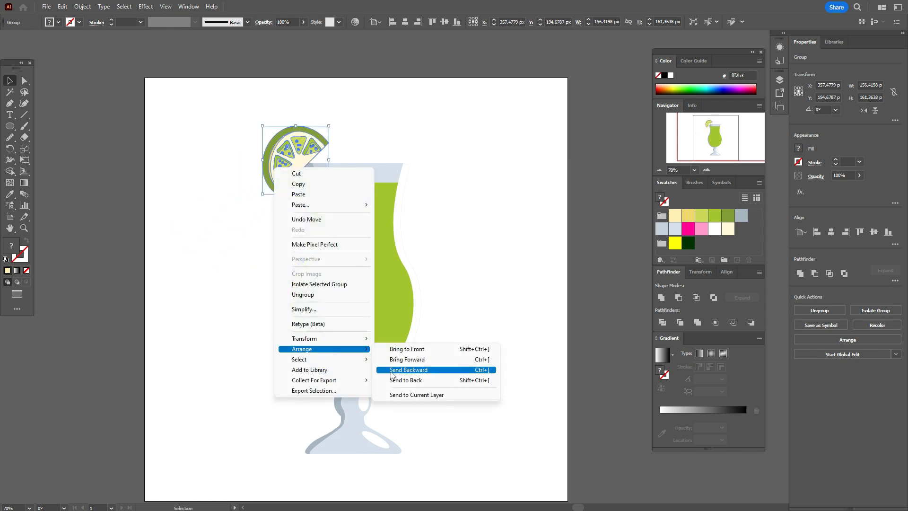
pyautogui.click(392, 380)
pyautogui.click(451, 257)
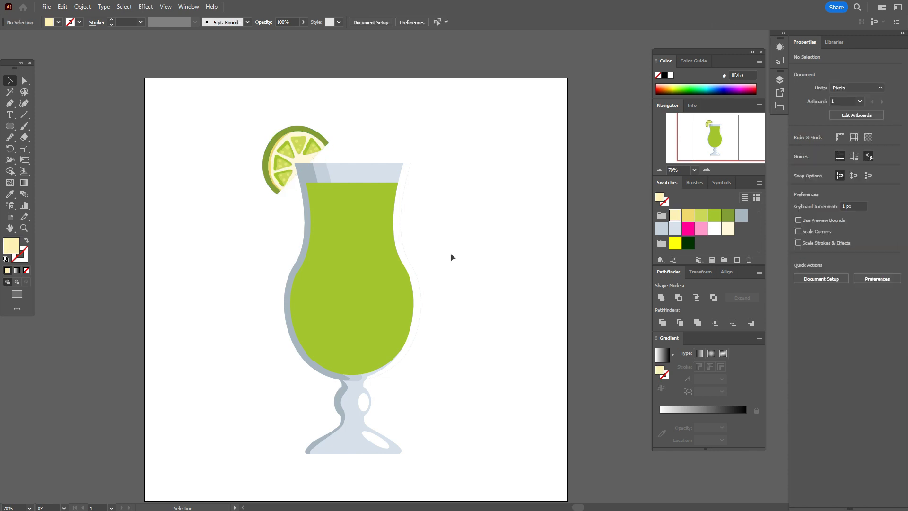
pyautogui.click(318, 144)
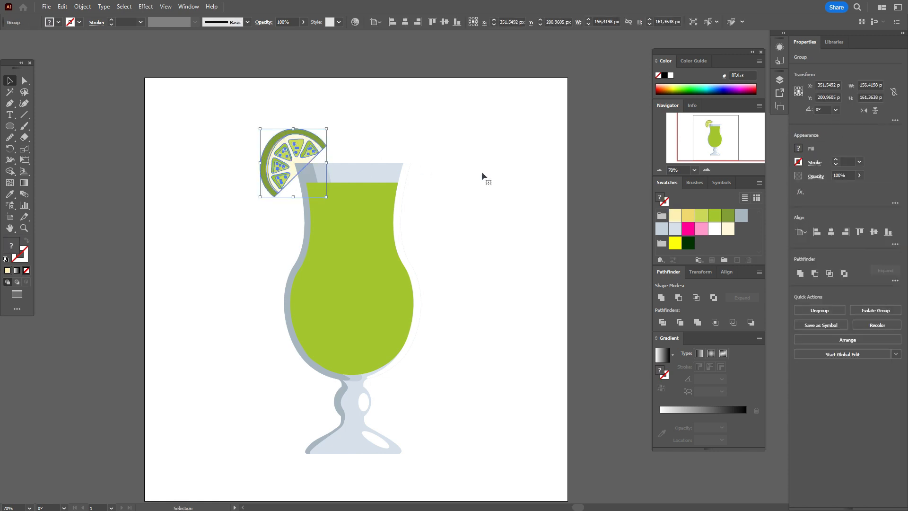
pyautogui.click(563, 215)
# Rotate the wedge nearest the slice's upper cut end counterclockwise, together with its dark edge and circles.
pyautogui.click(9, 228)
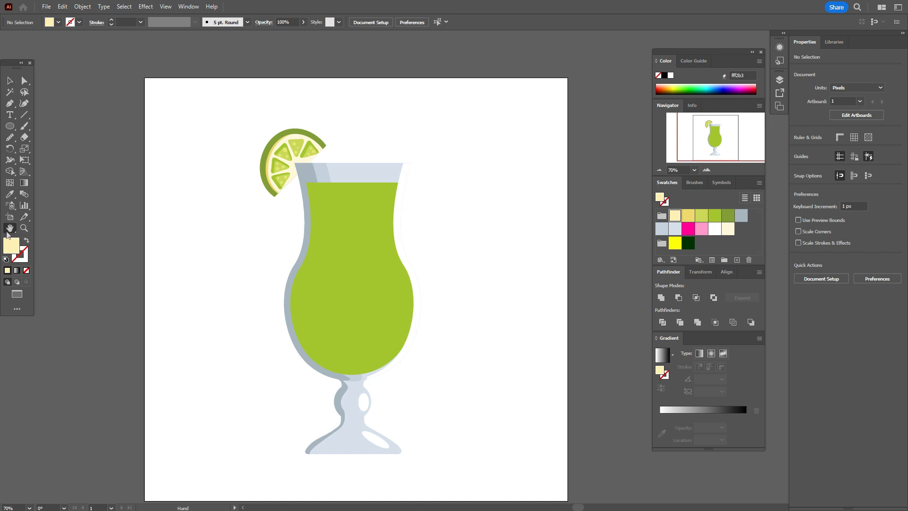
pyautogui.moveTo(421, 357); pyautogui.dragTo(347, 353)
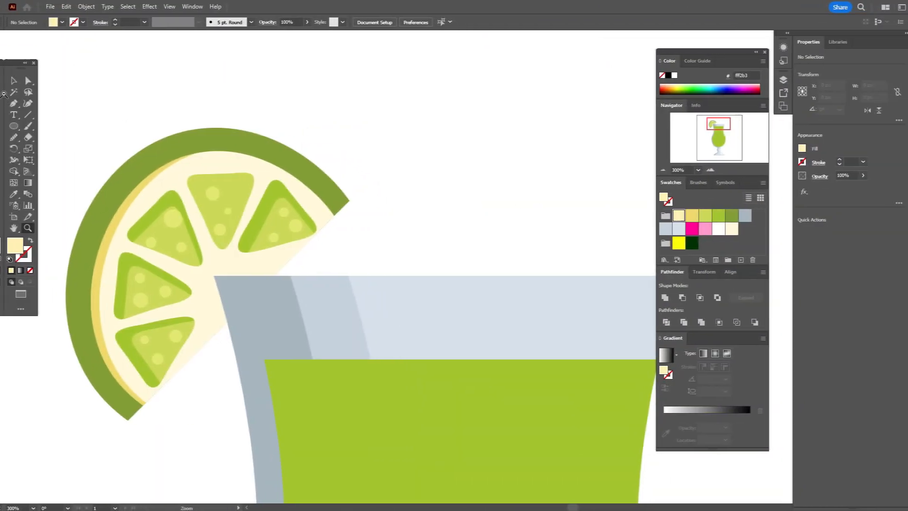
pyautogui.click(9, 81)
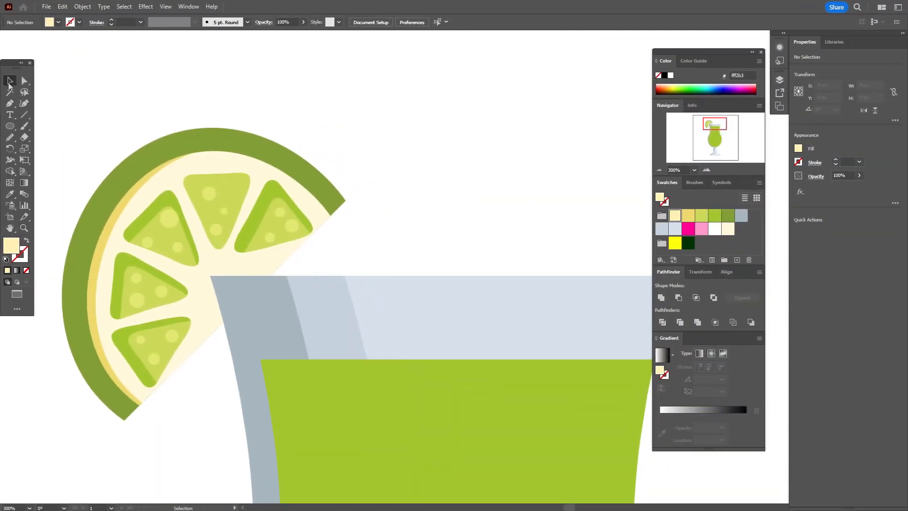
pyautogui.click(265, 214)
pyautogui.keyDown('shift'); pyautogui.click(274, 229); pyautogui.keyUp('shift')
pyautogui.keyDown('shift'); pyautogui.click(271, 236); pyautogui.keyUp('shift')
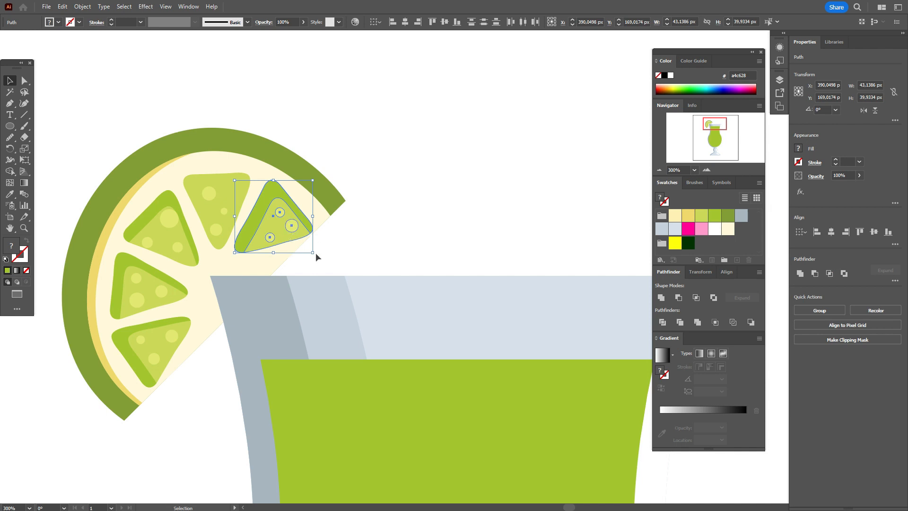
pyautogui.moveTo(316, 254); pyautogui.dragTo(320, 233)
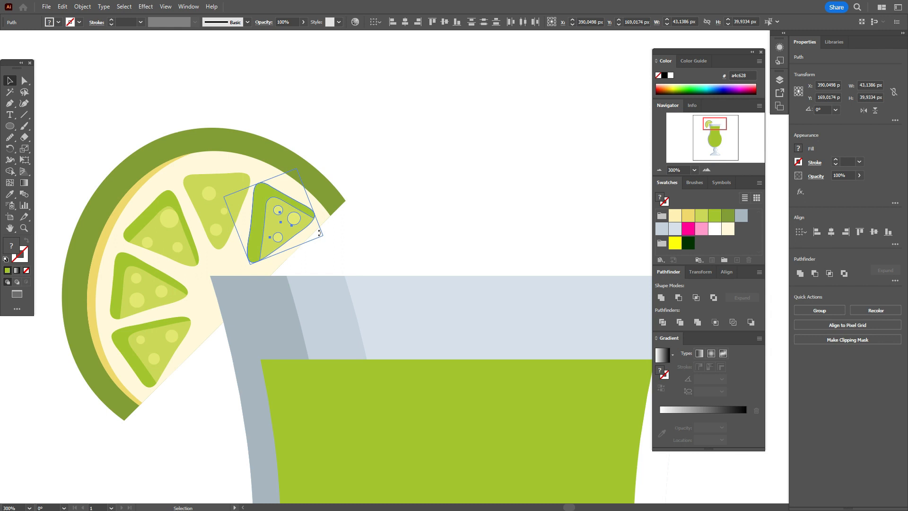
pyautogui.moveTo(319, 232); pyautogui.dragTo(319, 232)
# Select the lowest wedge with its dark edge and circles, and rotate it slightly clockwise within the slice.
pyautogui.click(172, 334)
pyautogui.keyDown('shift'); pyautogui.click(153, 359); pyautogui.keyUp('shift')
pyautogui.keyDown('shift'); pyautogui.click(141, 339); pyautogui.keyUp('shift')
pyautogui.keyDown('shift'); pyautogui.click(157, 329); pyautogui.keyUp('shift')
pyautogui.keyDown('shift'); pyautogui.click(188, 331); pyautogui.keyUp('shift')
pyautogui.moveTo(195, 316); pyautogui.dragTo(171, 337)
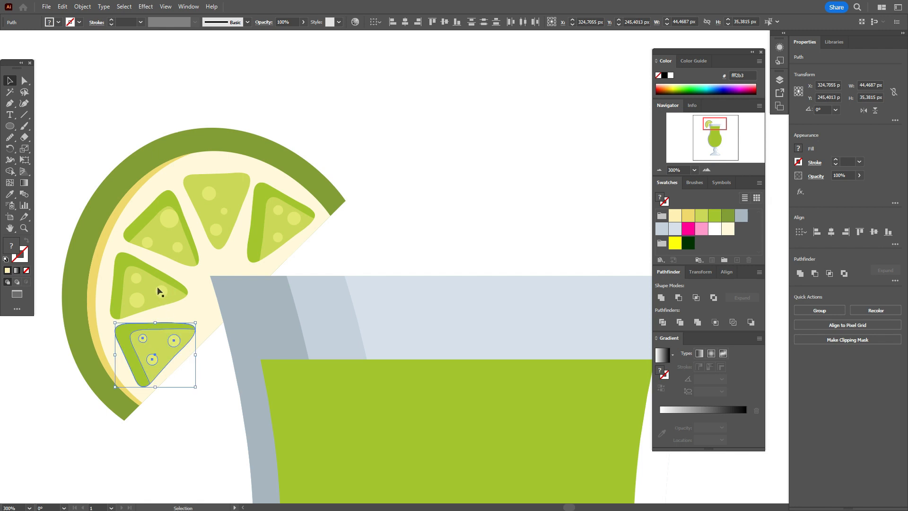
# Rotate the topmost wedge of the lime slice slightly counterclockwise together with its circles, and shift it down a little.
pyautogui.click(217, 231)
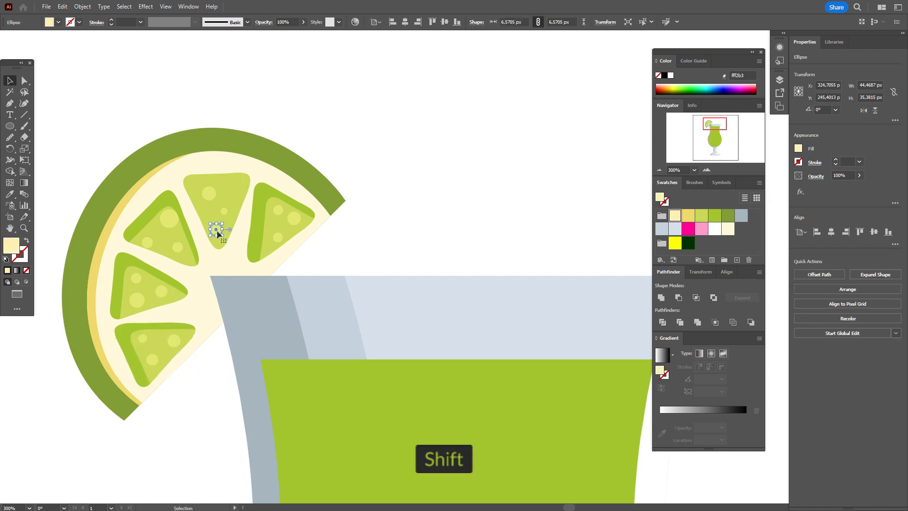
pyautogui.keyDown('shift'); pyautogui.click(225, 212); pyautogui.keyUp('shift')
pyautogui.keyDown('shift'); pyautogui.click(208, 194); pyautogui.keyUp('shift')
pyautogui.keyDown('shift'); pyautogui.click(231, 193); pyautogui.keyUp('shift')
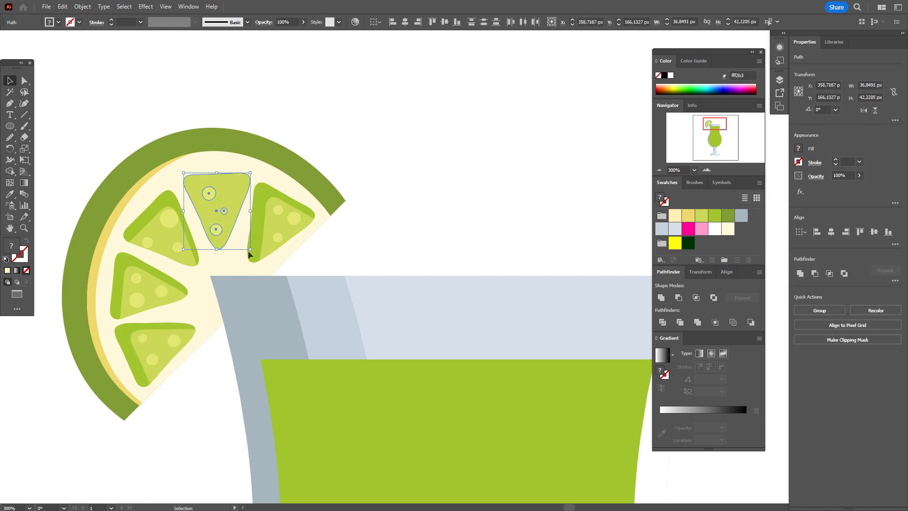
pyautogui.moveTo(252, 256); pyautogui.dragTo(258, 254)
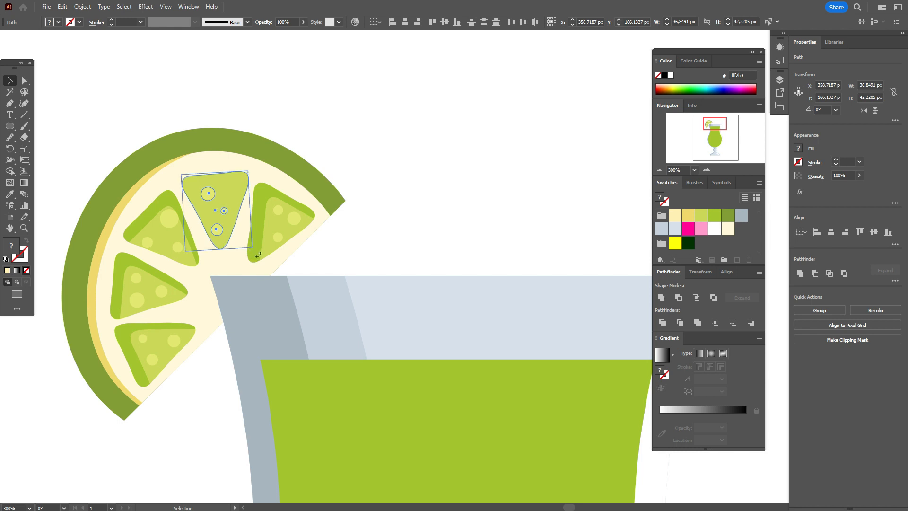
pyautogui.moveTo(228, 202); pyautogui.dragTo(228, 205)
# Select the second-lowest lime wedge with its dark edge and circles, and rotate it slightly clockwise.
pyautogui.click(161, 291)
pyautogui.keyDown('shift'); pyautogui.click(136, 300); pyautogui.keyUp('shift')
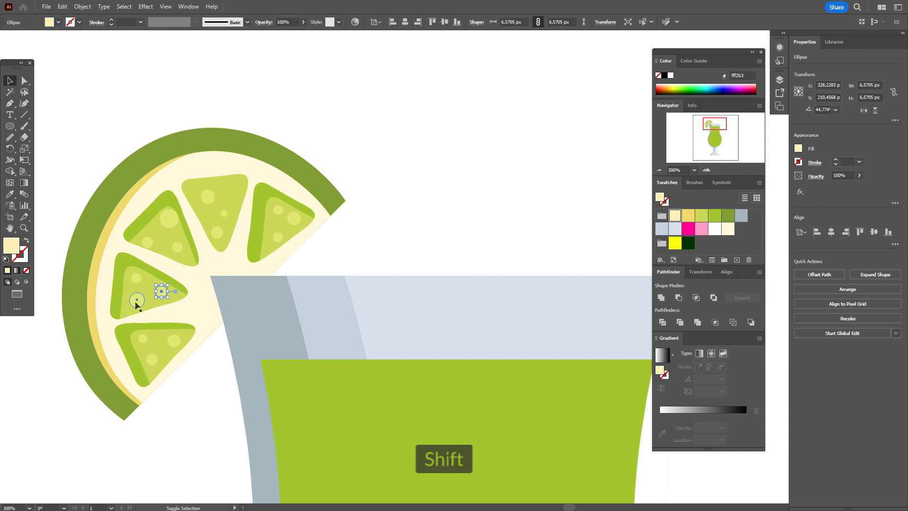
pyautogui.keyDown('shift'); pyautogui.click(128, 260); pyautogui.keyUp('shift')
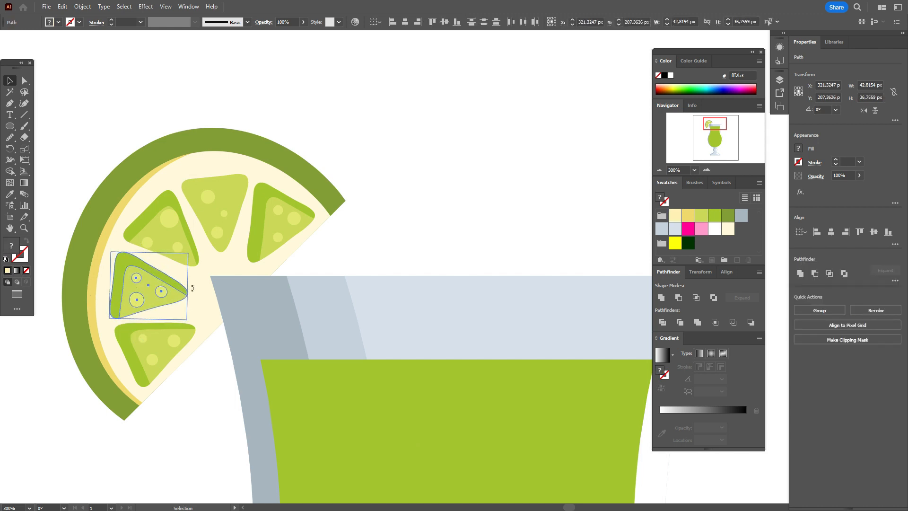
pyautogui.click(60, 173)
# Select every part of the lime slice, including the lowest wedge's last circle but not the glass, and group them.
pyautogui.moveTo(60, 125); pyautogui.dragTo(298, 346)
pyautogui.moveTo(421, 226); pyautogui.dragTo(373, 287)
pyautogui.keyDown('shift'); pyautogui.click(311, 310); pyautogui.keyUp('shift')
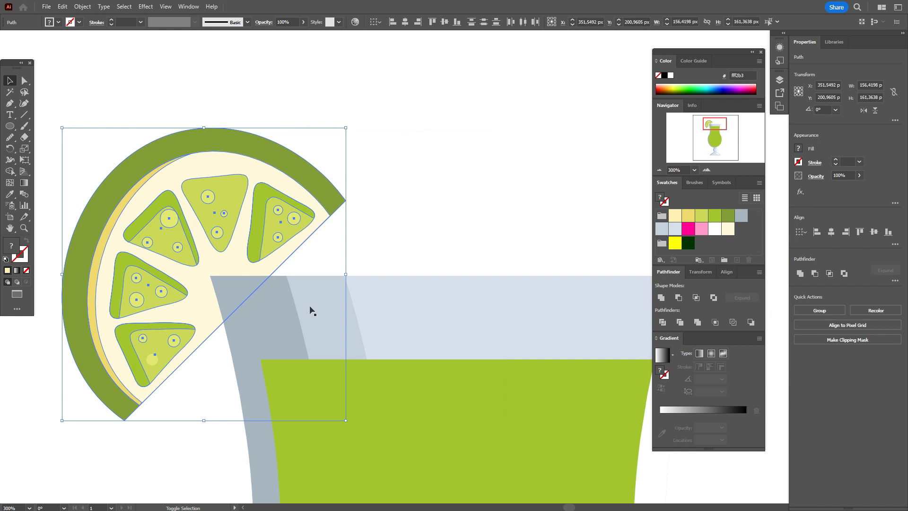
pyautogui.moveTo(265, 245); pyautogui.dragTo(247, 217)
pyautogui.hotkey('ctrl', 'z')
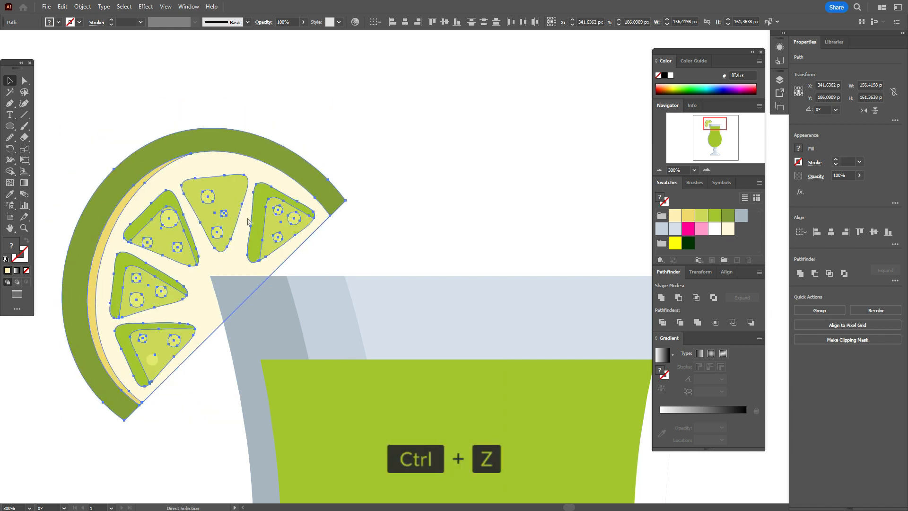
pyautogui.keyDown('shift'); pyautogui.click(154, 361); pyautogui.keyUp('shift')
pyautogui.rightClick(232, 274)
pyautogui.click(286, 120)
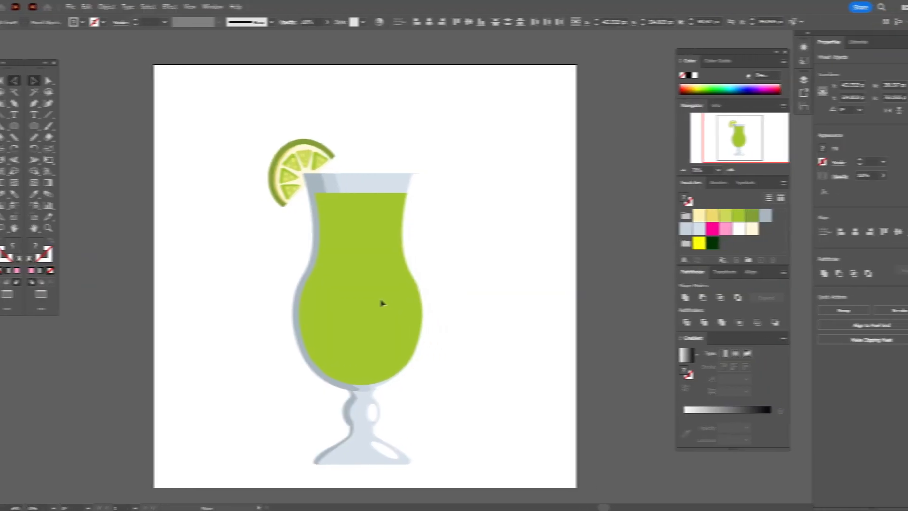
# Draw an open two-segment path for a bent straw with the Pen tool, running from above the glass into the drink.
pyautogui.moveTo(381, 300); pyautogui.dragTo(379, 302)
pyautogui.click(514, 273)
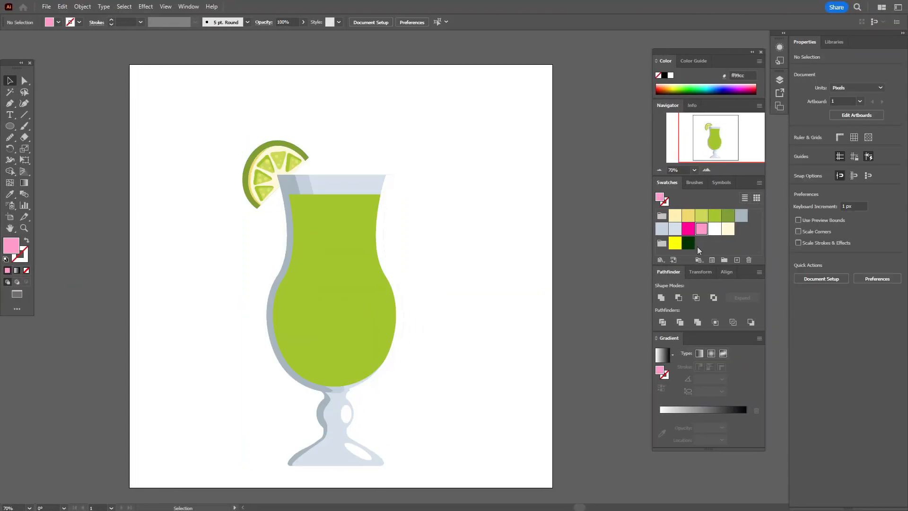
pyautogui.click(9, 104)
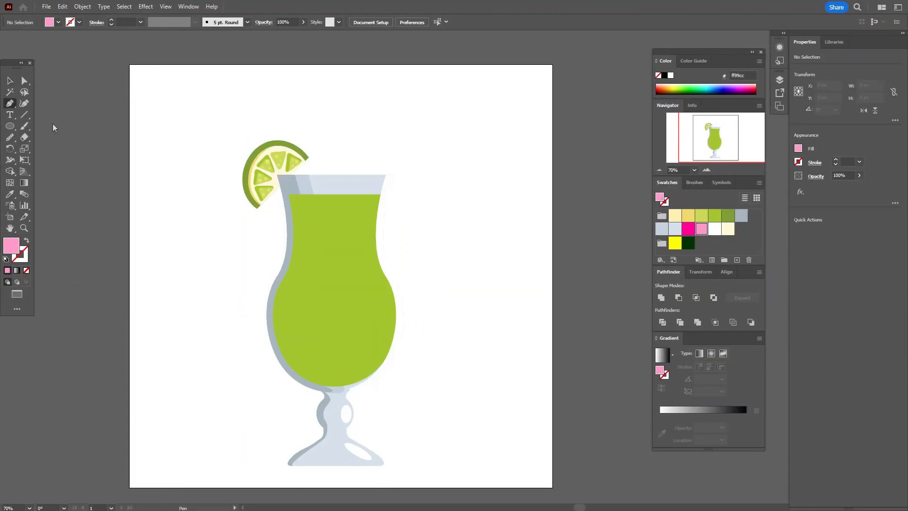
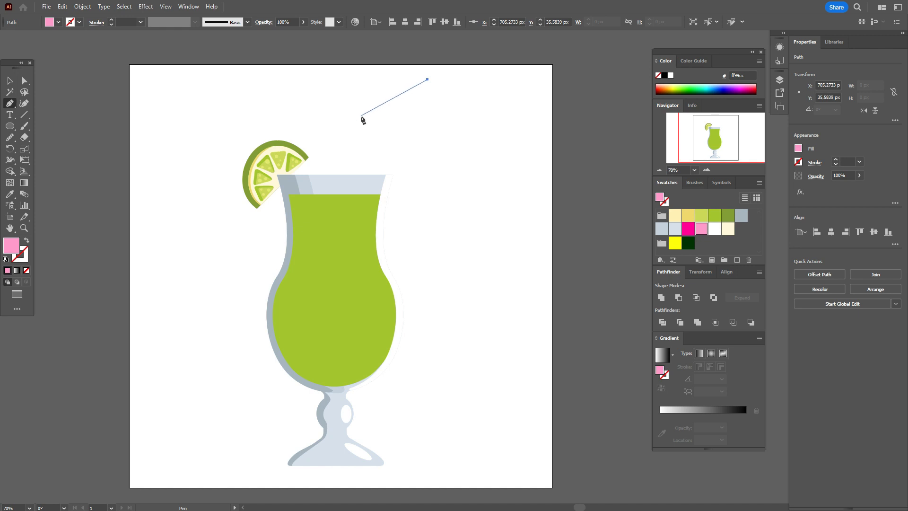
pyautogui.click(360, 116)
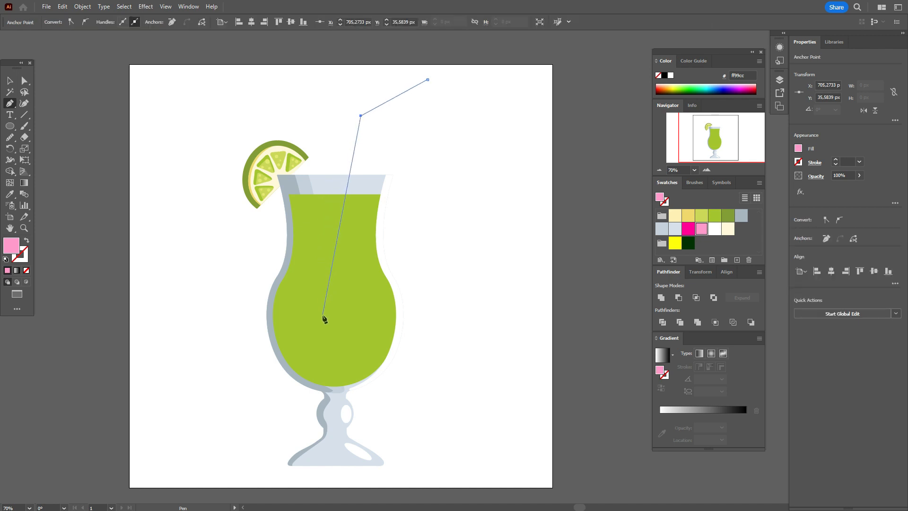
pyautogui.click(328, 345)
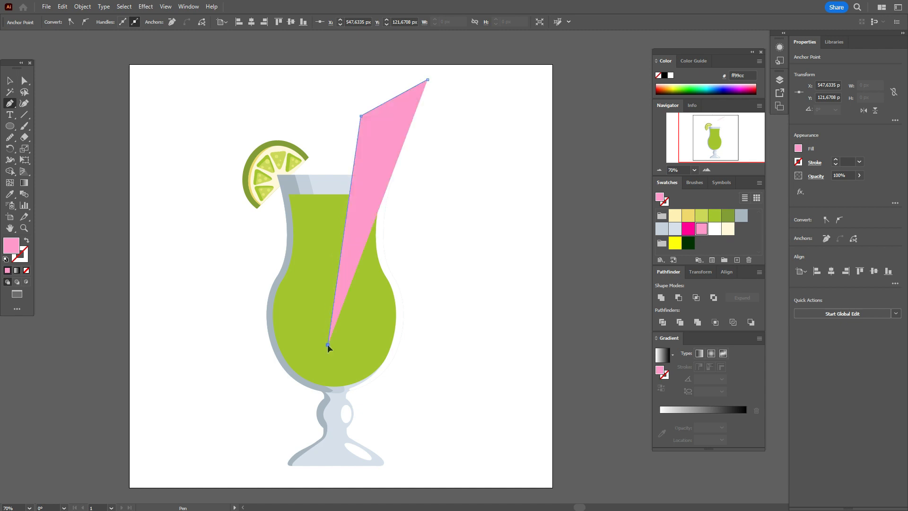
pyautogui.press('Escape')
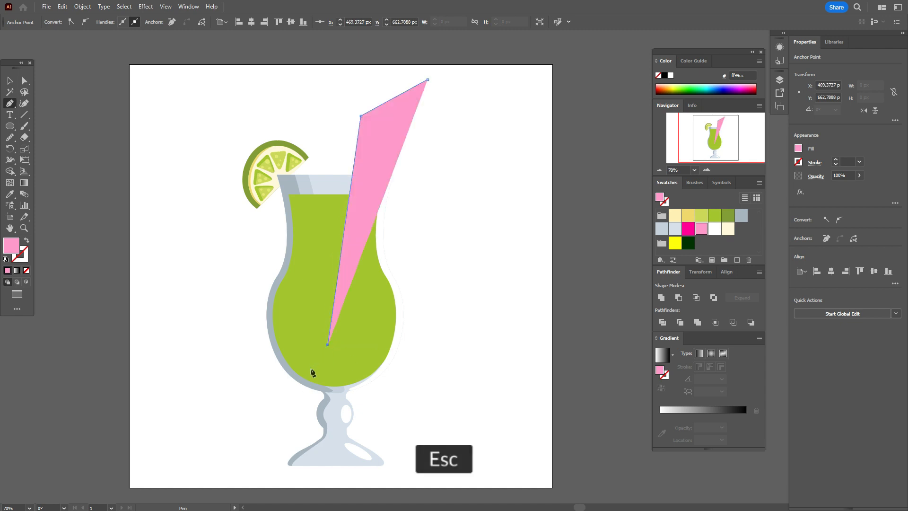
# Swap the straw path's pink fill to its stroke and set the stroke weight to 20 pt.
pyautogui.click(27, 241)
pyautogui.click(27, 254)
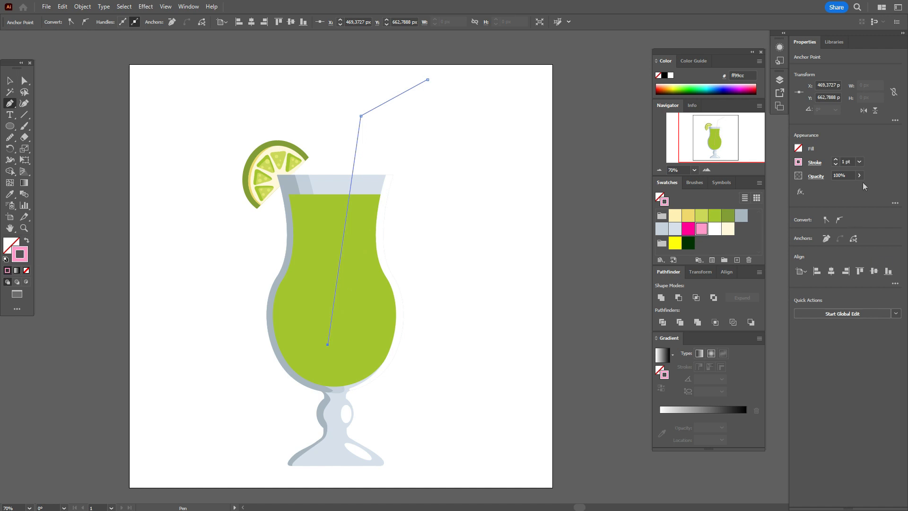
pyautogui.write('20')
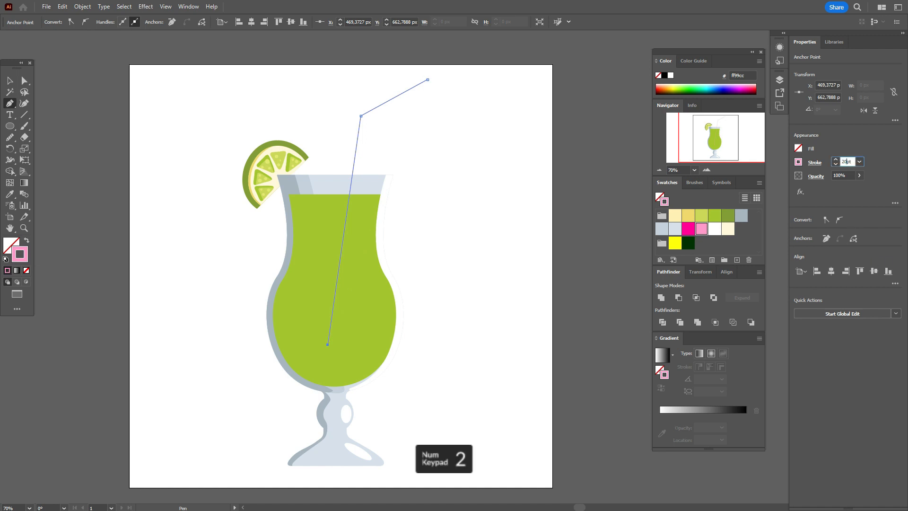
pyautogui.press('Return')
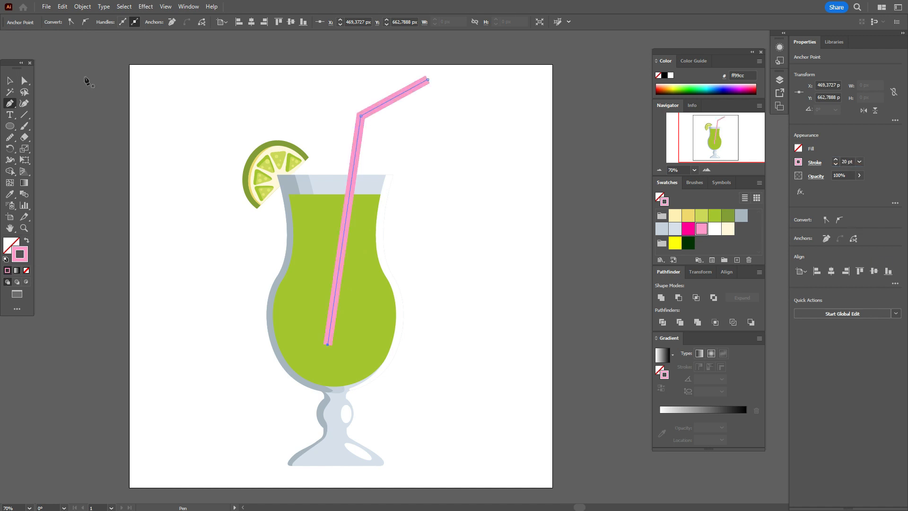
# Move the pink straw slightly down and to the left within the glass.
pyautogui.click(9, 81)
pyautogui.click(368, 116)
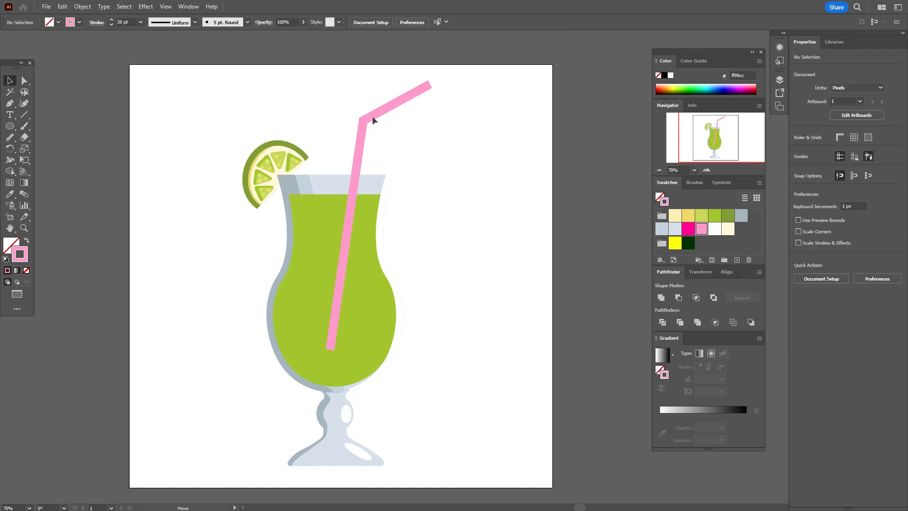
pyautogui.click(365, 121)
pyautogui.click(400, 108)
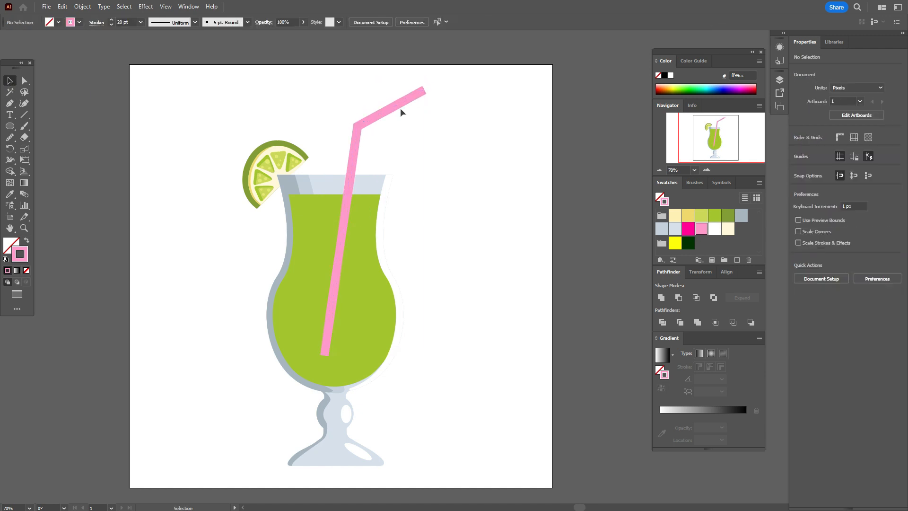
# Expand the straw's fill and stroke into a filled shape.
pyautogui.click(400, 100)
pyautogui.click(82, 6)
pyautogui.click(107, 130)
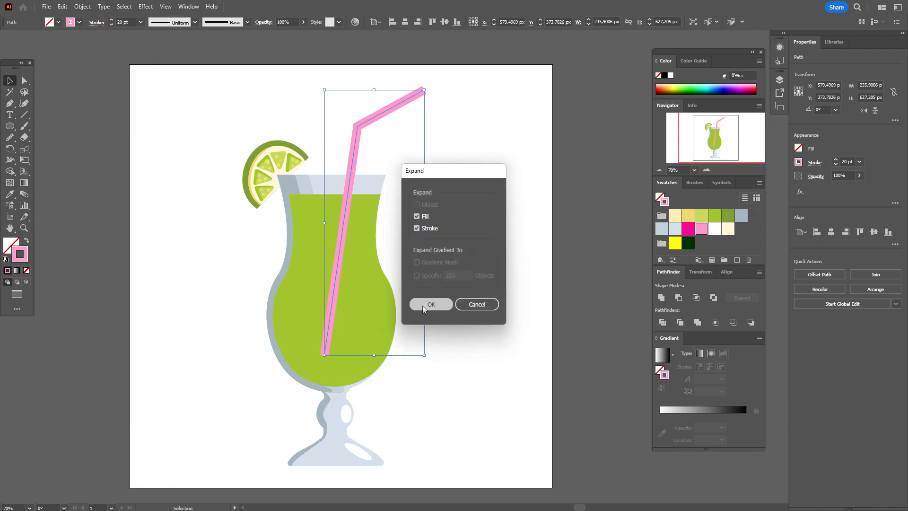
pyautogui.click(423, 304)
pyautogui.click(506, 243)
# Round both corner points at the straw's bend with a radius of about 35.65 px.
pyautogui.click(25, 81)
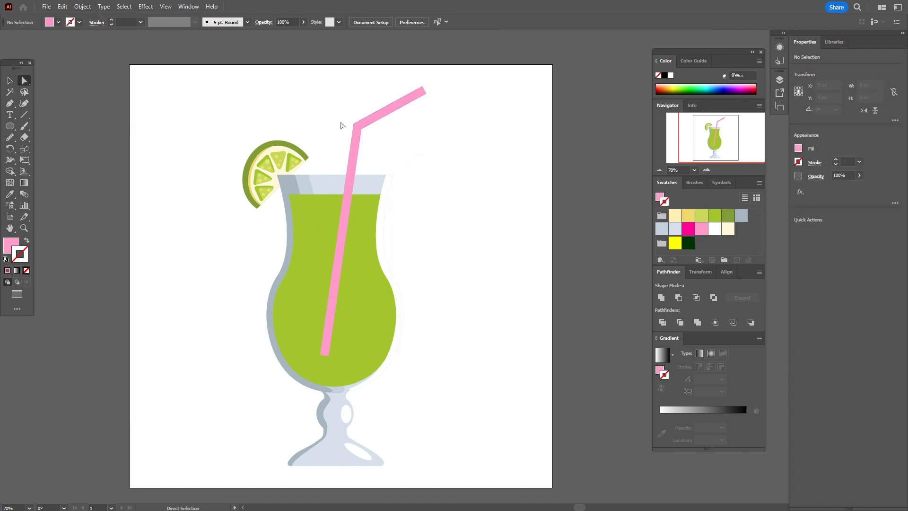
pyautogui.moveTo(379, 141)
pyautogui.mouseDown()
pyautogui.moveTo(367, 138)
pyautogui.moveTo(377, 138)
pyautogui.mouseUp()
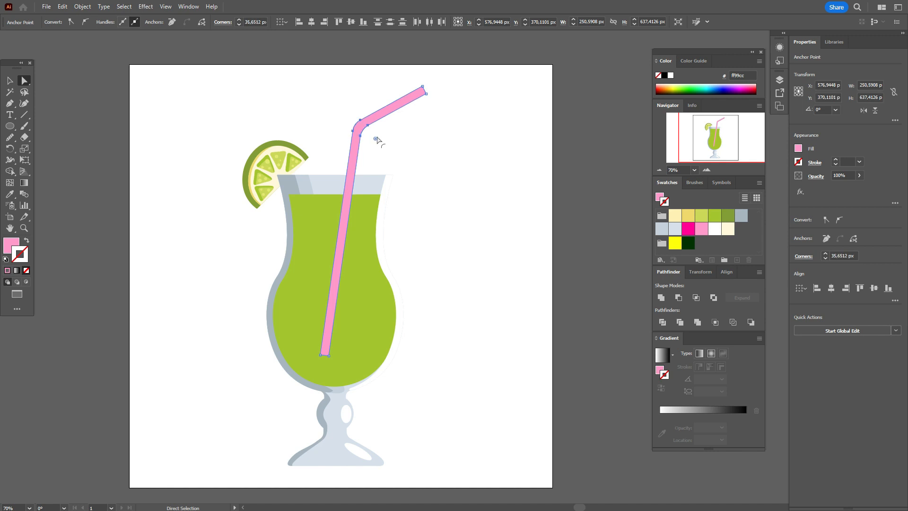
pyautogui.click(433, 148)
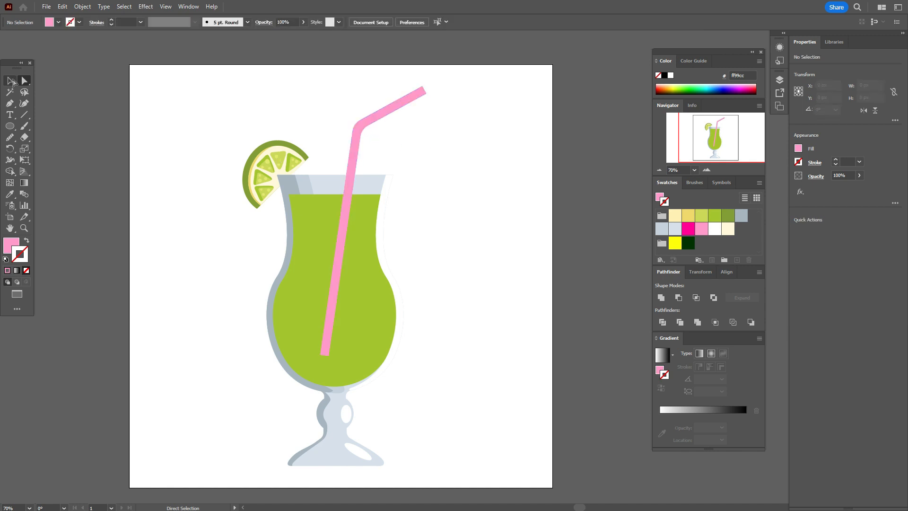
# Copy the straw in place, nudge the copy 4 px left and 3 px up, and subtract it to leave a thin shadow strip.
pyautogui.click(11, 82)
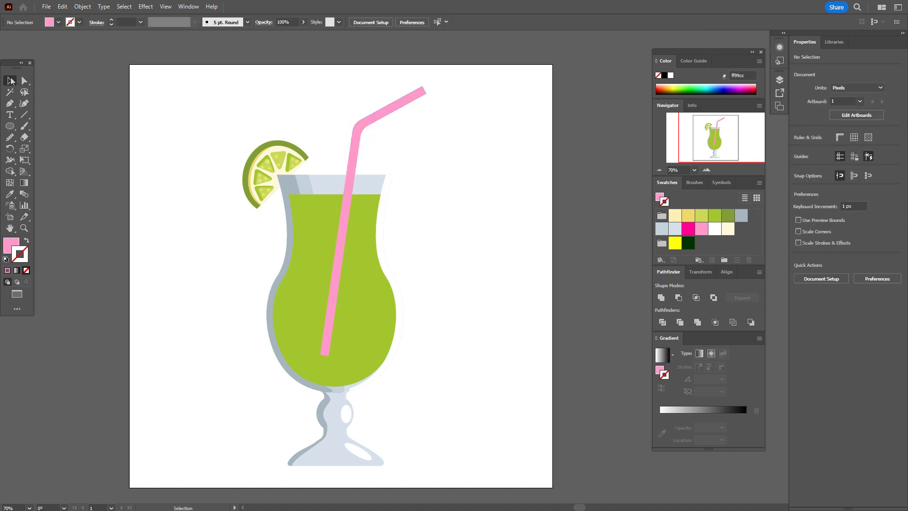
pyautogui.click(375, 122)
pyautogui.hotkey('ctrl', 'c')
pyautogui.hotkey('ctrl', 'f')
pyautogui.press('Left')
pyautogui.press('Left')
pyautogui.press('Up')
pyautogui.press('Up')
pyautogui.press('Up')
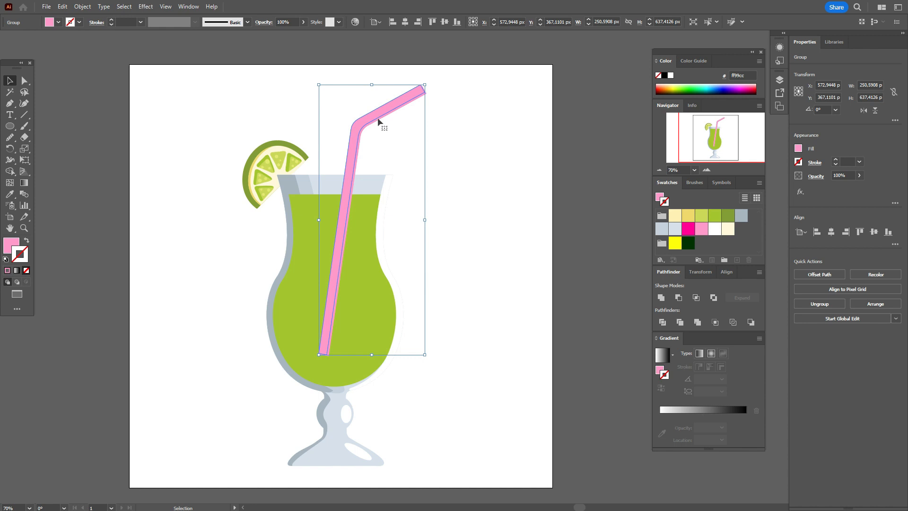
pyautogui.keyDown('shift'); pyautogui.click(379, 122); pyautogui.keyUp('shift')
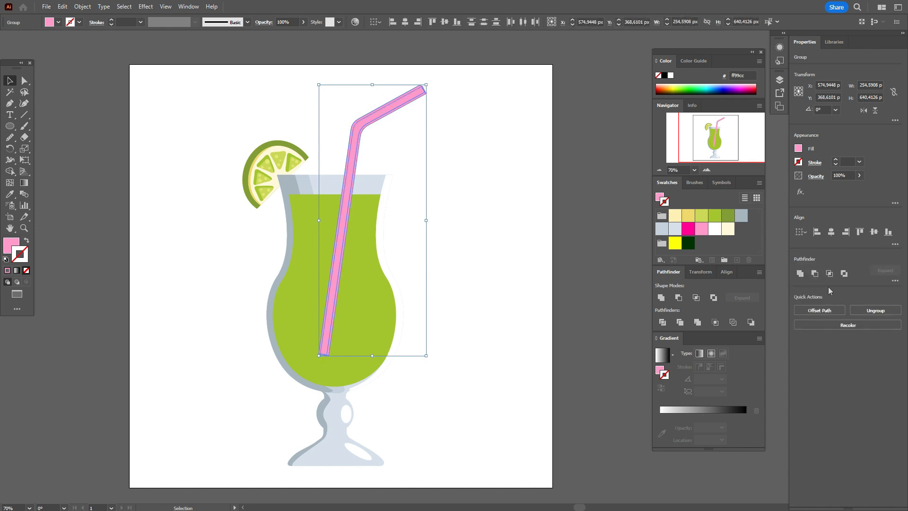
pyautogui.click(820, 277)
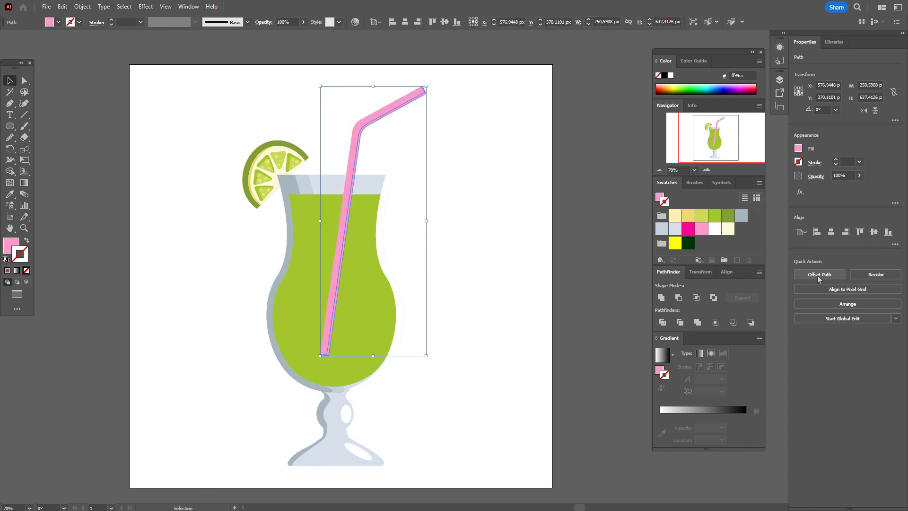
# Apply a darkening blending mode to the straw's shadow strip, and select the straw together with the strip.
pyautogui.click(815, 177)
pyautogui.click(740, 192)
pyautogui.click(732, 227)
pyautogui.click(347, 99)
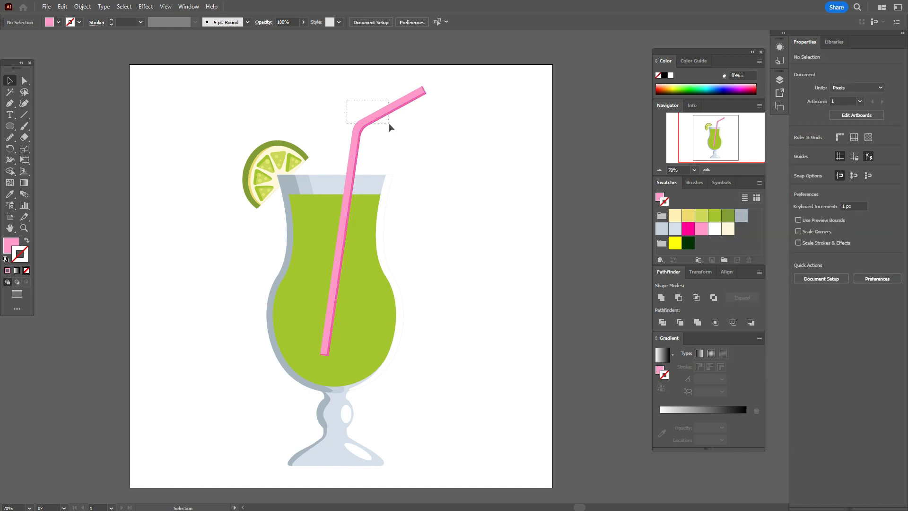
pyautogui.moveTo(389, 124); pyautogui.dragTo(373, 109)
# Bring the green drink shape to the front so it covers the submerged part of the straw.
pyautogui.rightClick(371, 202)
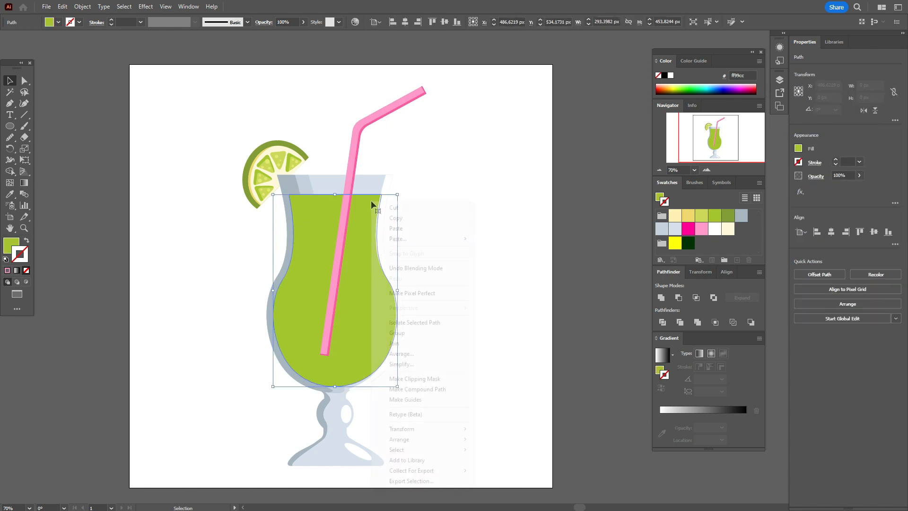
pyautogui.moveTo(463, 440)
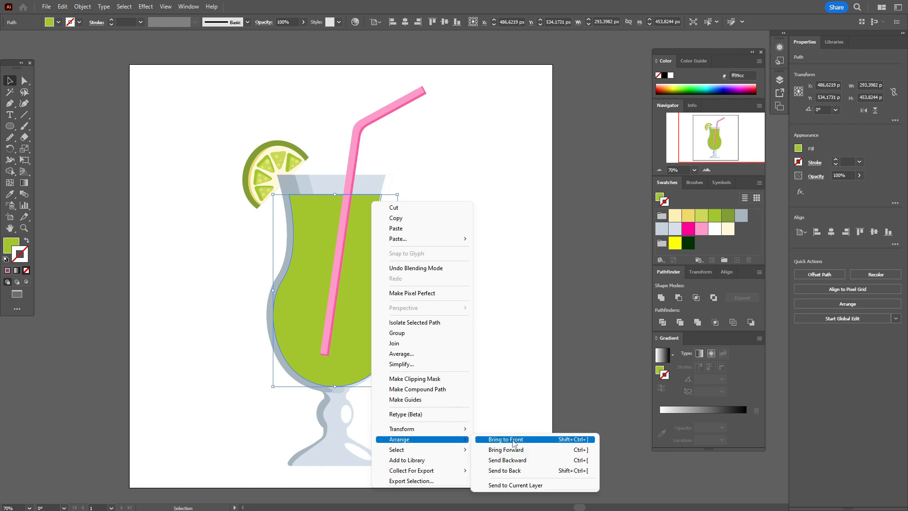
pyautogui.click(514, 443)
pyautogui.click(472, 307)
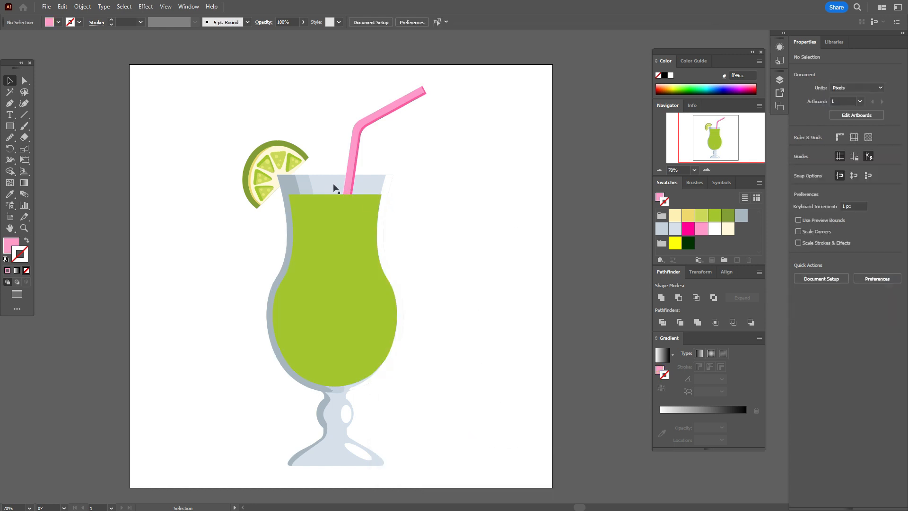
# Duplicate the glass silhouette in place and bring the copy to the front.
pyautogui.click(334, 188)
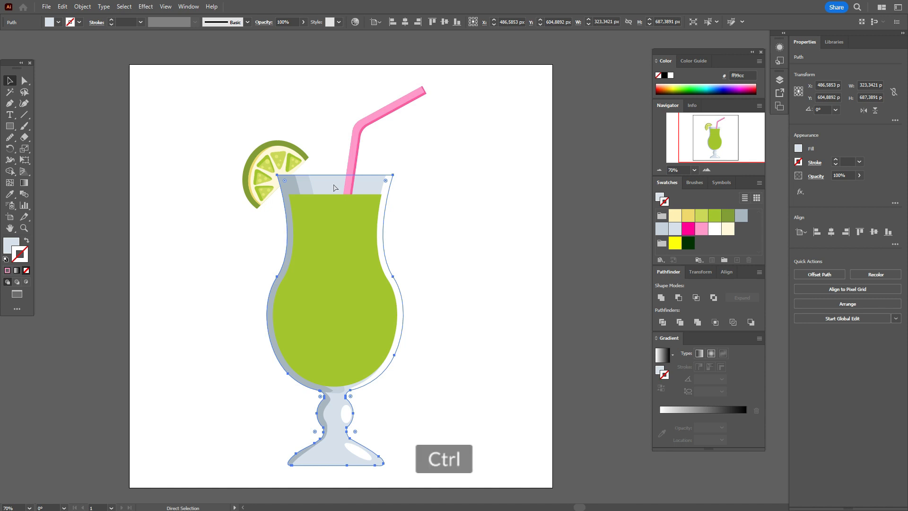
pyautogui.hotkey('ctrl', 'c')
pyautogui.hotkey('ctrl', 'f')
pyautogui.rightClick(333, 183)
pyautogui.moveTo(374, 421)
pyautogui.click(473, 422)
# Intersect the glass copy with the straw and fill the resulting strip inside the glass with pink ff0099, without a stroke.
pyautogui.keyDown('shift'); pyautogui.click(350, 171); pyautogui.keyUp('shift')
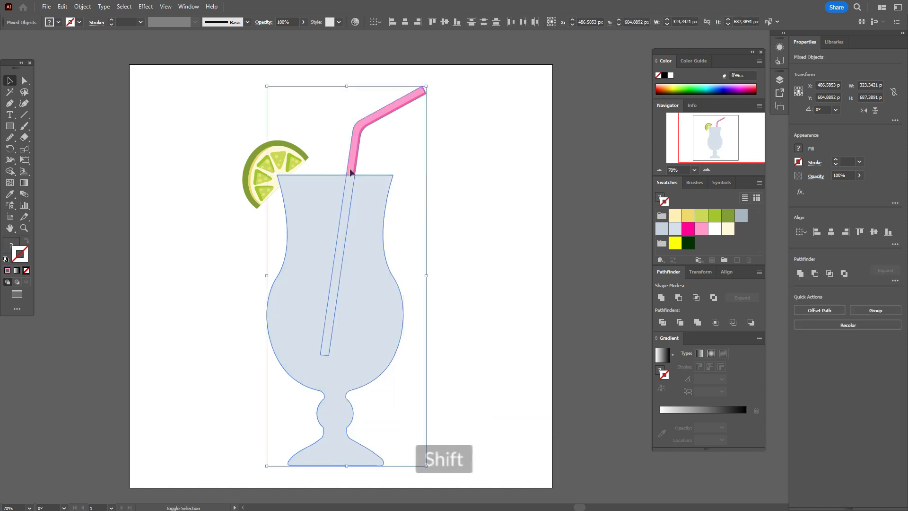
pyautogui.click(830, 274)
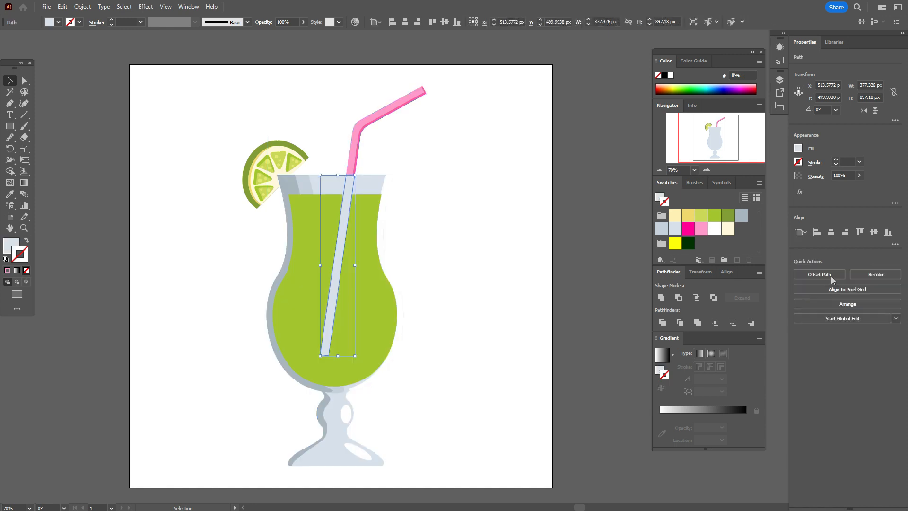
pyautogui.click(688, 231)
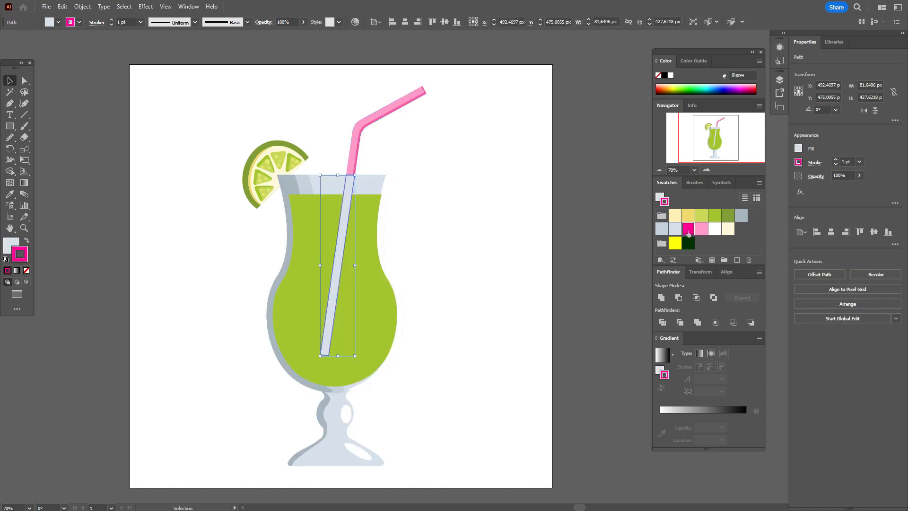
pyautogui.click(26, 240)
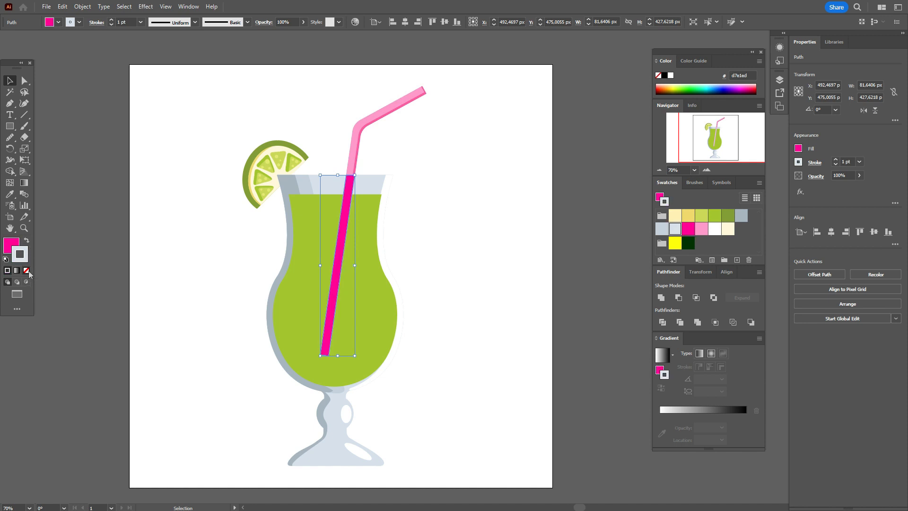
# Set the opacity of the pink straw section inside the glass to 40%.
pyautogui.click(815, 176)
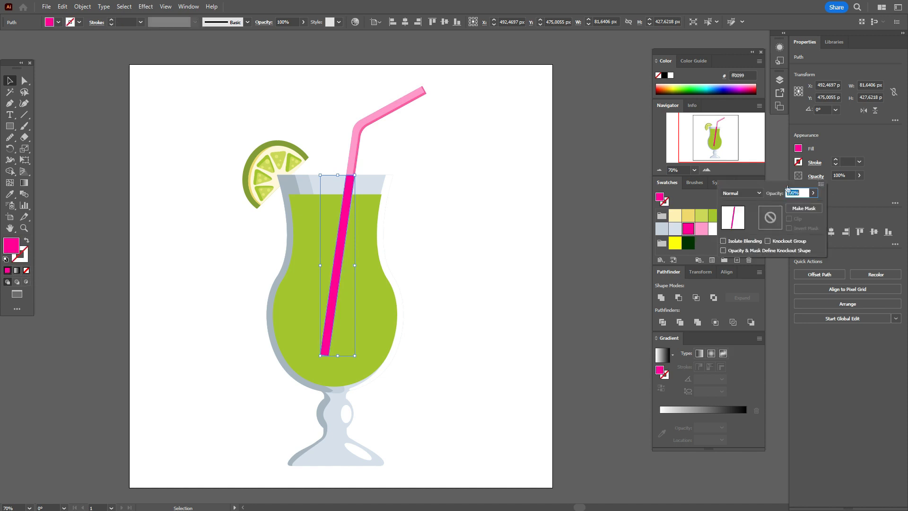
pyautogui.click(837, 175)
pyautogui.click(837, 175)
pyautogui.write('40')
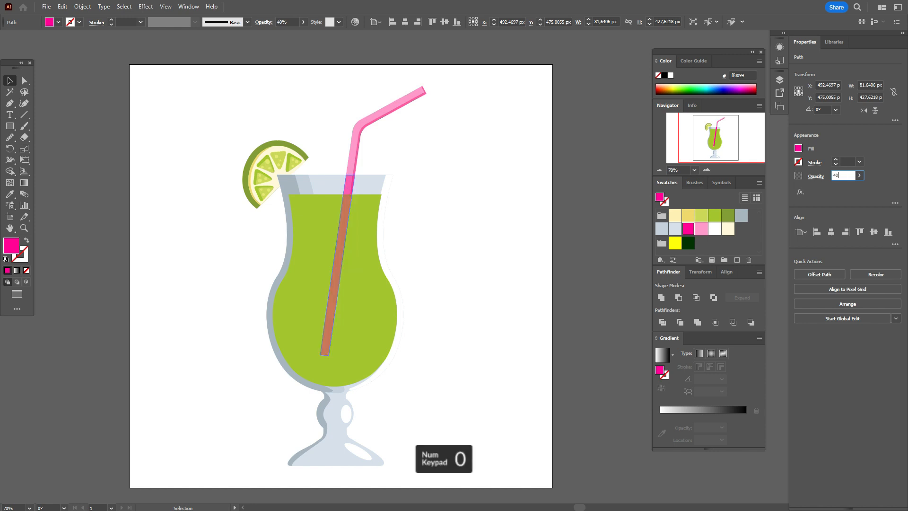
pyautogui.click(458, 201)
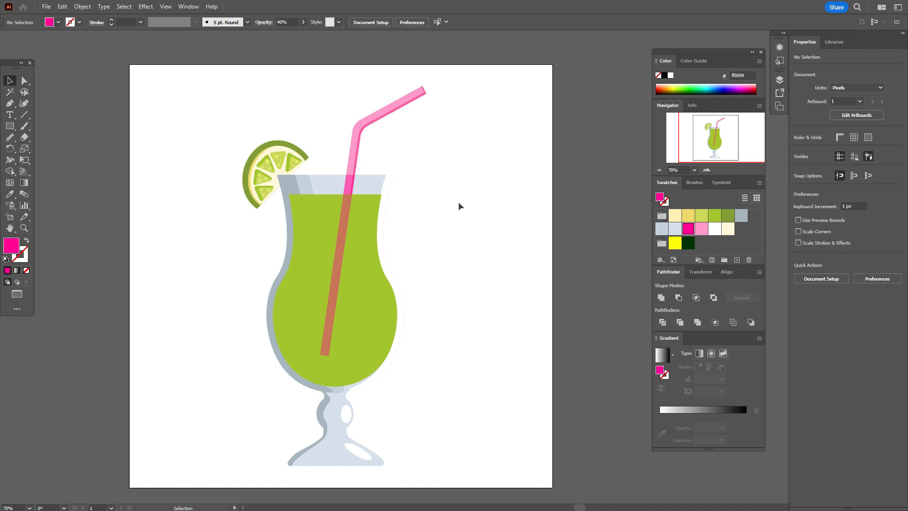
# Copy the lime slice from the rim and place the copy in the upper part of the green drink.
pyautogui.click(253, 184)
pyautogui.hotkey('ctrl', 'c')
pyautogui.hotkey('ctrl', 'v')
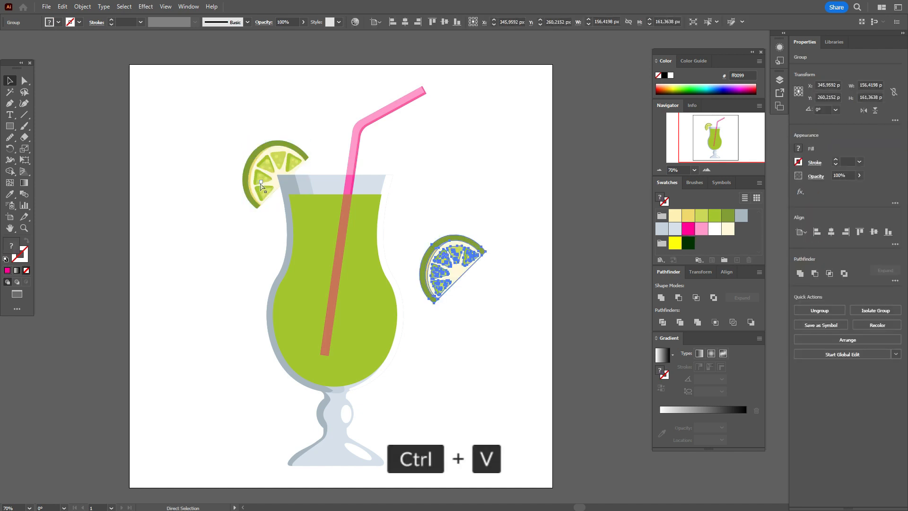
pyautogui.moveTo(458, 256); pyautogui.dragTo(324, 229)
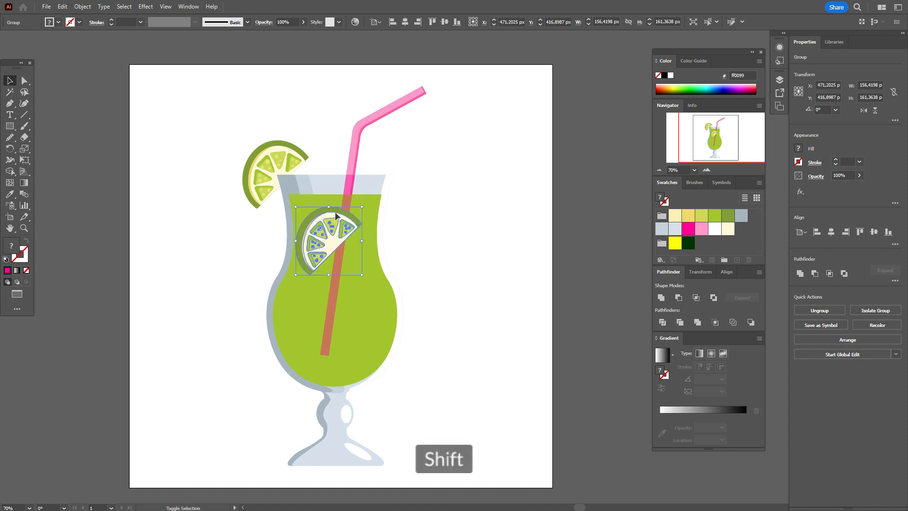
# Add two more lime slice copies in the middle and lower parts of the drink, each rotated differently.
pyautogui.moveTo(335, 208); pyautogui.dragTo(346, 349)
pyautogui.moveTo(349, 296); pyautogui.dragTo(357, 286)
pyautogui.moveTo(345, 342); pyautogui.dragTo(336, 330)
pyautogui.click(447, 286)
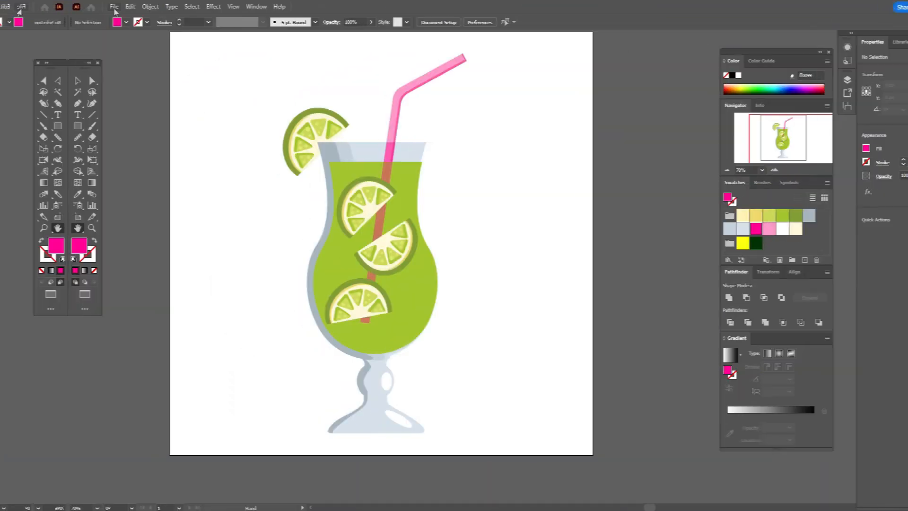
pyautogui.click(46, 6)
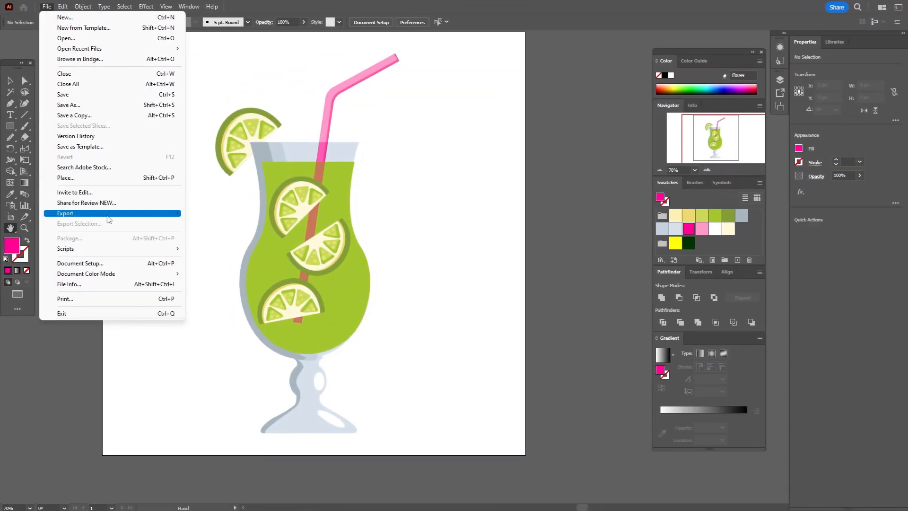
pyautogui.click(90, 177)
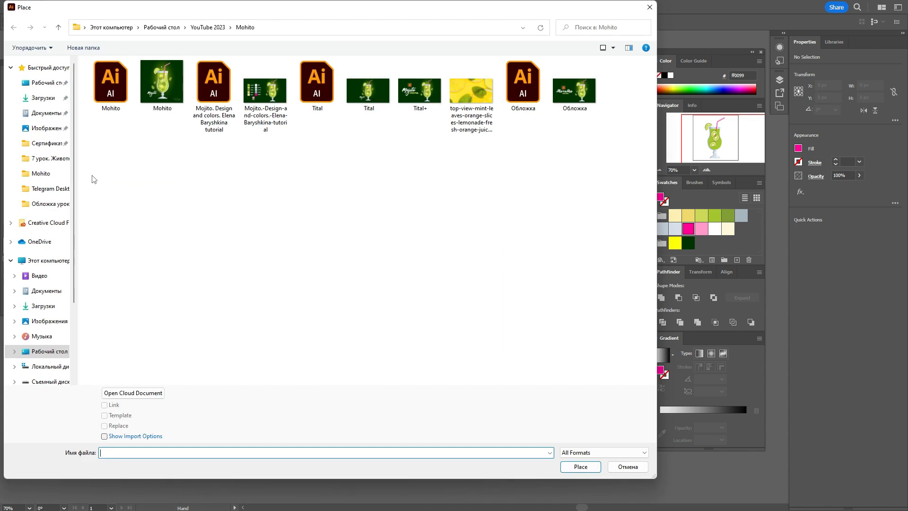
pyautogui.click(467, 110)
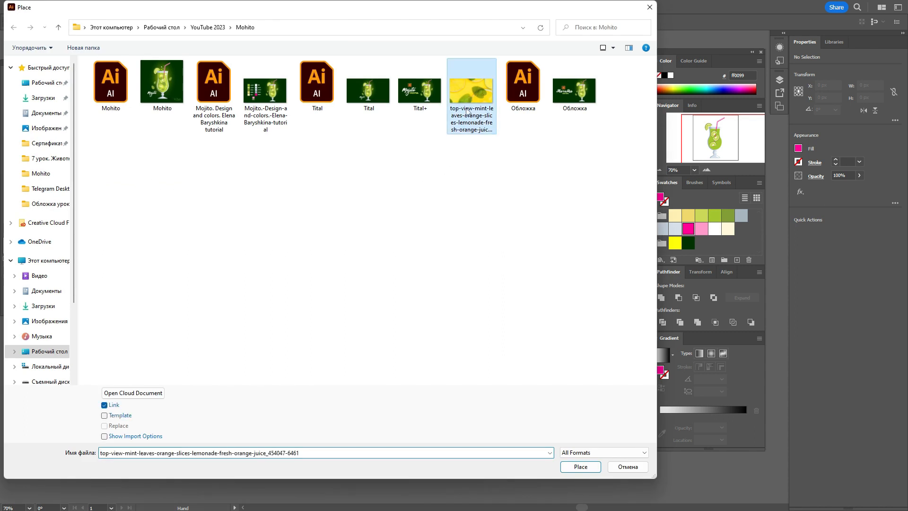
pyautogui.click(599, 468)
pyautogui.moveTo(371, 143); pyautogui.dragTo(612, 336)
pyautogui.click(10, 82)
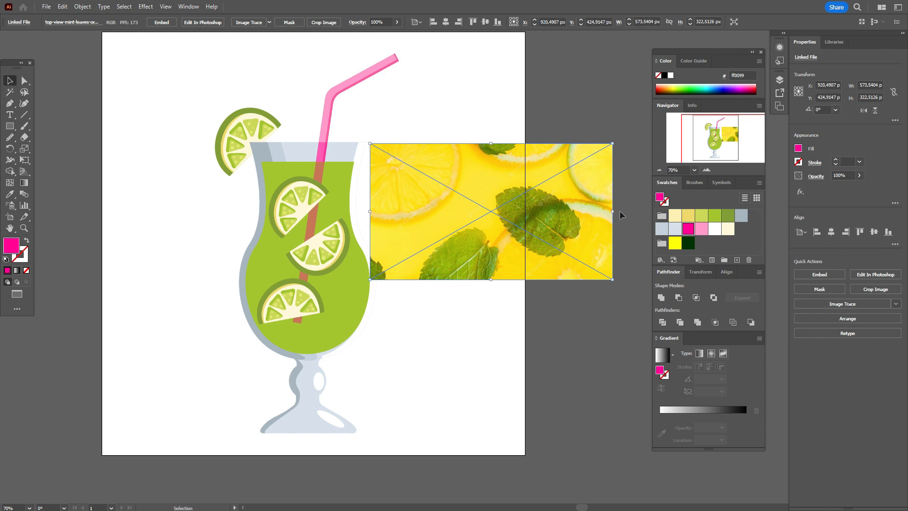
pyautogui.moveTo(617, 212); pyautogui.dragTo(508, 277)
pyautogui.click(557, 257)
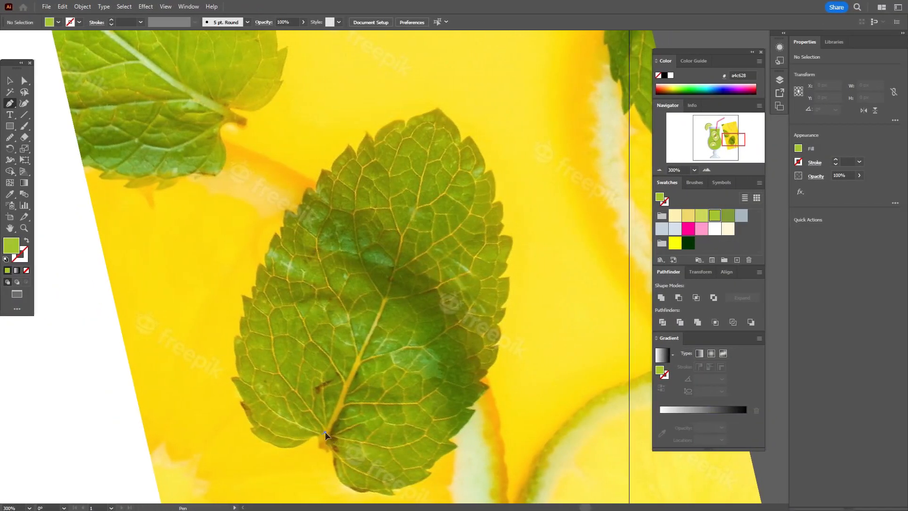
# Start a green a4c628 Pen outline at the mint leaf's base, tracing the lower-left lobe and the serrated lower-left edge.
pyautogui.click(388, 432)
pyautogui.moveTo(253, 431); pyautogui.dragTo(233, 397)
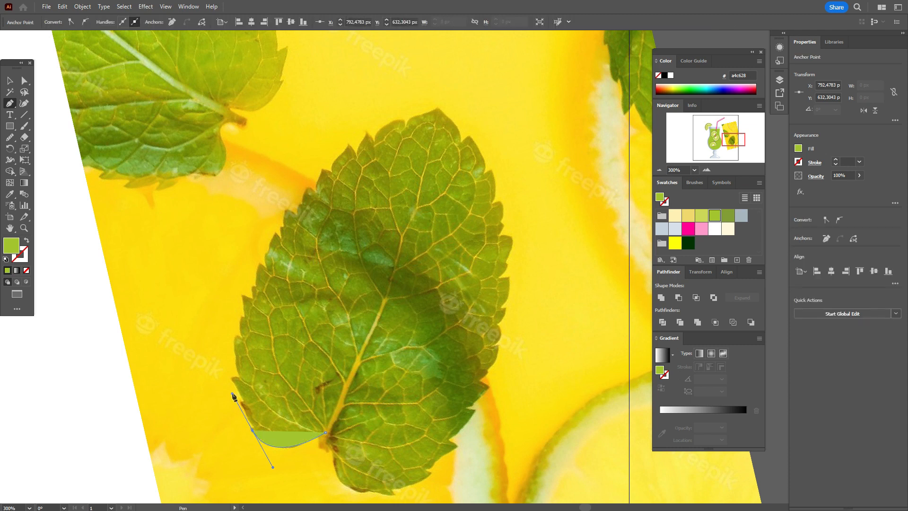
pyautogui.click(253, 429)
pyautogui.moveTo(241, 389); pyautogui.dragTo(231, 367)
pyautogui.click(234, 377)
pyautogui.click(240, 378)
pyautogui.moveTo(237, 336); pyautogui.dragTo(243, 304)
pyautogui.click(245, 340)
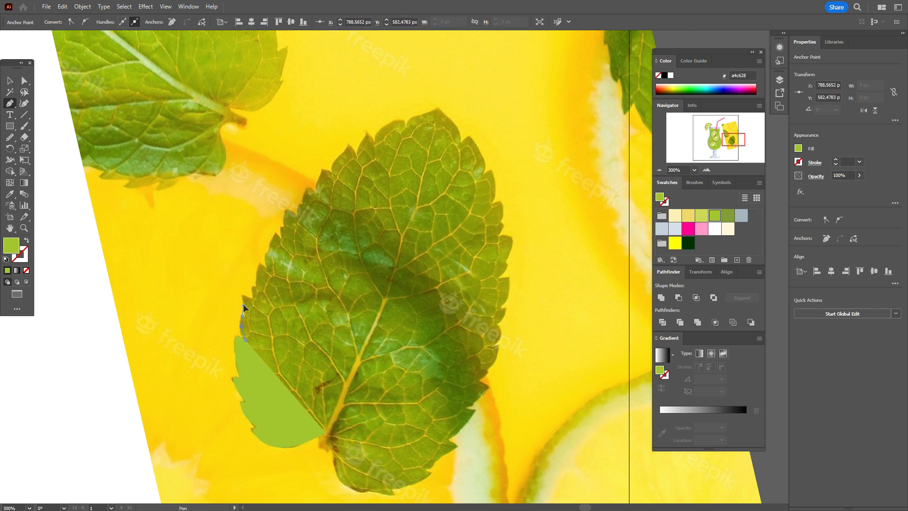
pyautogui.click(247, 320)
pyautogui.click(243, 295)
pyautogui.click(253, 298)
pyautogui.click(253, 285)
pyautogui.click(259, 290)
# Continue the leaf outline along the upper-left edge, following each serration of the photographed leaf.
pyautogui.moveTo(261, 263); pyautogui.dragTo(280, 224)
pyautogui.click(268, 268)
pyautogui.click(281, 239)
pyautogui.moveTo(285, 210); pyautogui.dragTo(309, 185)
pyautogui.click(297, 215)
pyautogui.click(314, 194)
pyautogui.moveTo(323, 169); pyautogui.dragTo(325, 165)
pyautogui.click(335, 171)
pyautogui.hotkey('ctrl', 'z')
pyautogui.click(340, 152)
pyautogui.click(348, 143)
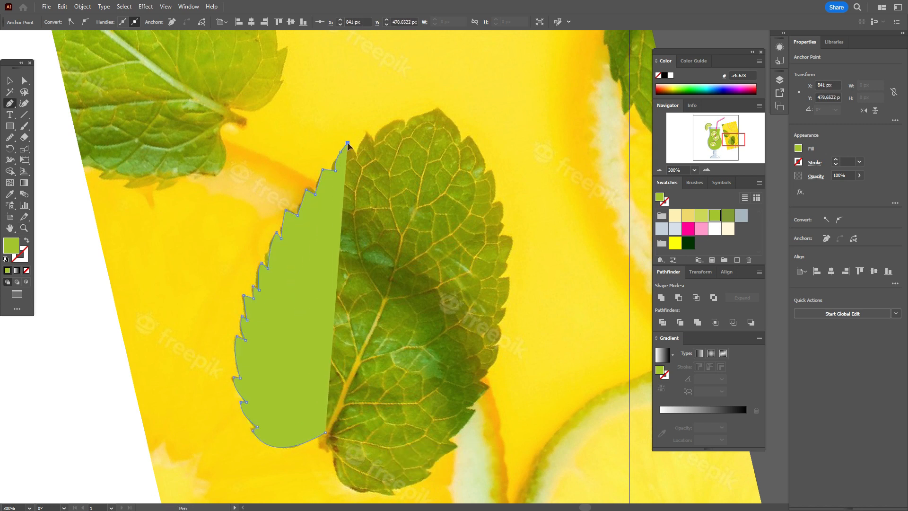
# Trace the leaf's top-left serrations up to its tip, redoing the last misplaced anchor.
pyautogui.click(376, 139)
pyautogui.moveTo(404, 120); pyautogui.dragTo(416, 124)
pyautogui.click(405, 126)
pyautogui.click(436, 108)
pyautogui.hotkey('ctrl', 'z')
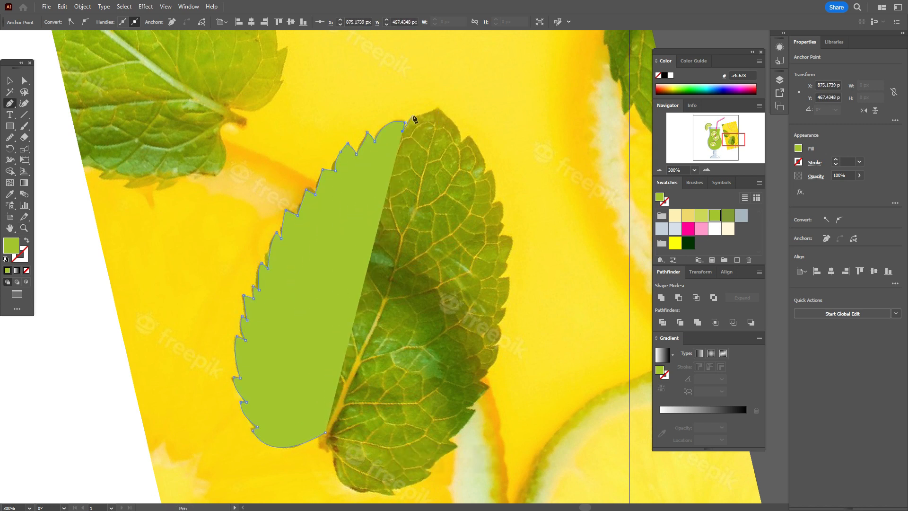
pyautogui.click(421, 114)
pyautogui.click(436, 108)
# Trace the serrated right edge of the leaf from the tip down to about its middle.
pyautogui.click(462, 141)
pyautogui.click(470, 137)
pyautogui.click(485, 172)
pyautogui.click(493, 169)
pyautogui.click(491, 205)
pyautogui.click(501, 202)
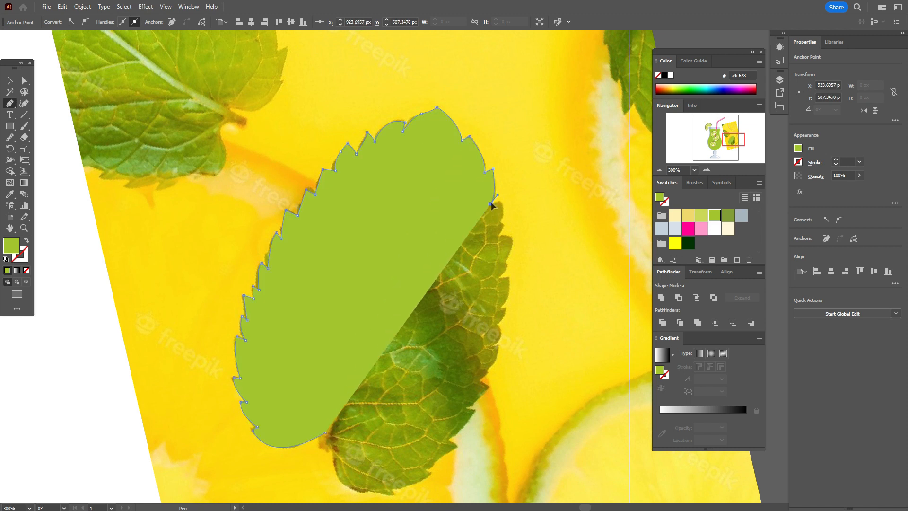
pyautogui.click(502, 224)
pyautogui.click(506, 225)
pyautogui.click(499, 235)
pyautogui.click(511, 236)
pyautogui.moveTo(506, 261); pyautogui.dragTo(502, 268)
pyautogui.click(509, 264)
pyautogui.click(494, 281)
pyautogui.click(509, 277)
# Trace the leaf's lower-right serrations and finish the outline back at the base.
pyautogui.moveTo(500, 307); pyautogui.dragTo(479, 372)
pyautogui.click(495, 322)
pyautogui.click(500, 342)
pyautogui.click(493, 370)
pyautogui.click(478, 382)
pyautogui.click(487, 386)
pyautogui.moveTo(464, 409); pyautogui.dragTo(456, 411)
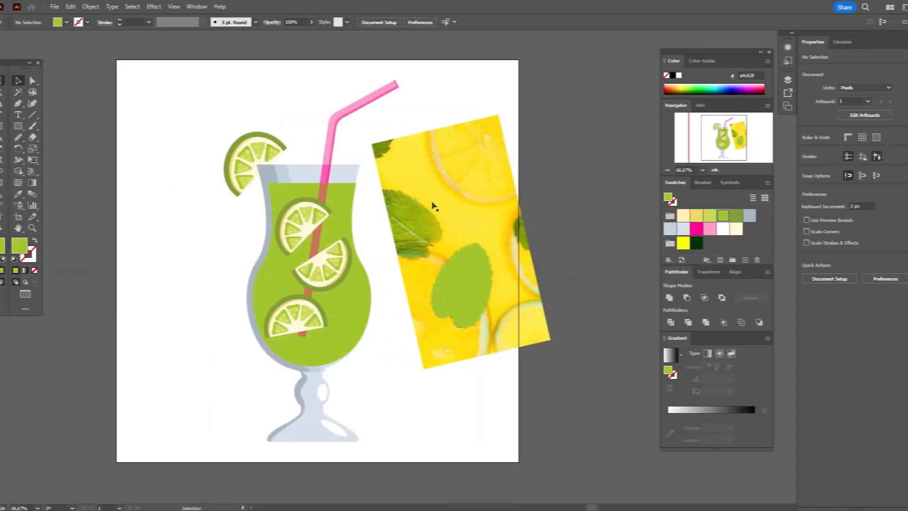
# Remove the reference photo and scale the green leaf down slightly.
pyautogui.moveTo(490, 208); pyautogui.dragTo(622, 195)
pyautogui.press('Delete')
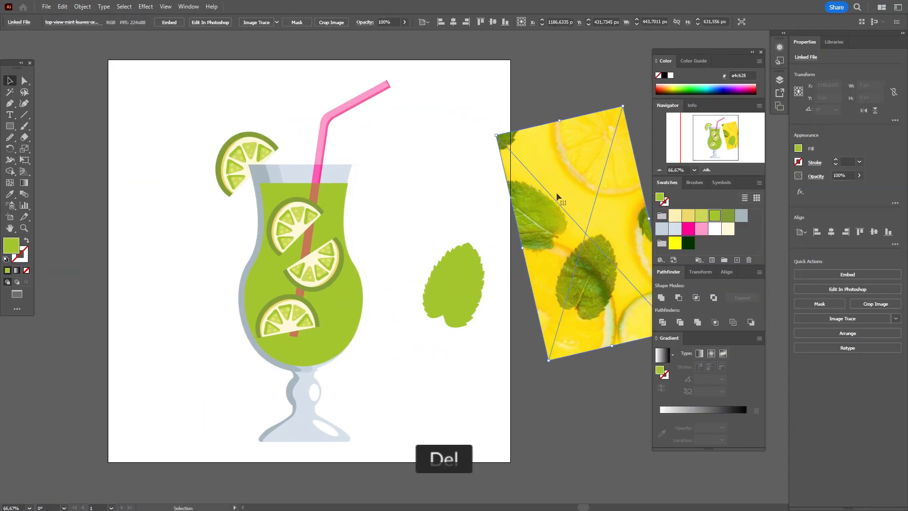
pyautogui.click(462, 277)
pyautogui.moveTo(454, 242); pyautogui.dragTo(457, 260)
pyautogui.click(528, 265)
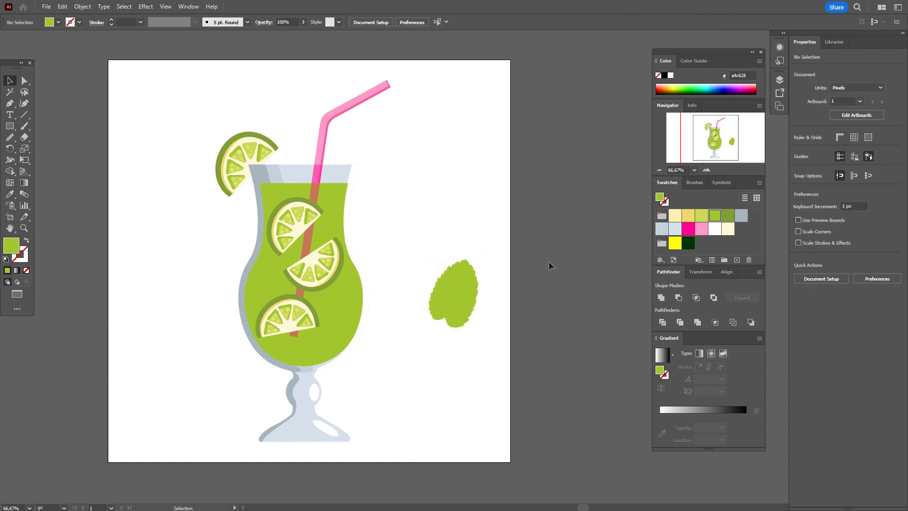
# Draw a thin, tapered, curved stem with fill cbd852 from near the leaf's tip to below its base.
pyautogui.click(702, 216)
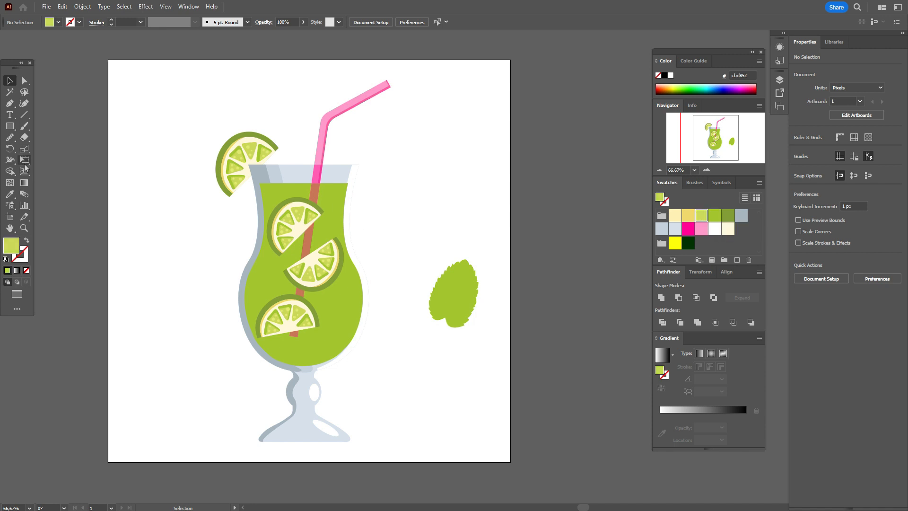
pyautogui.click(11, 104)
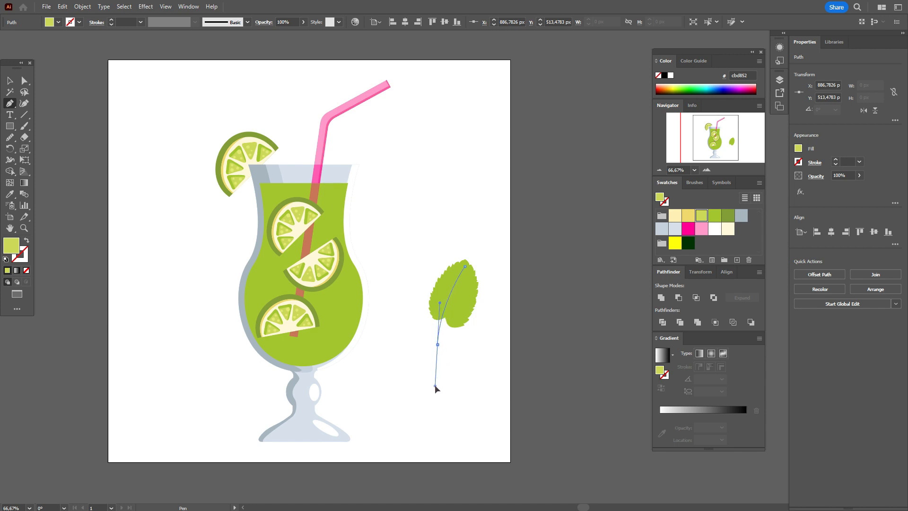
pyautogui.moveTo(435, 390); pyautogui.dragTo(433, 394)
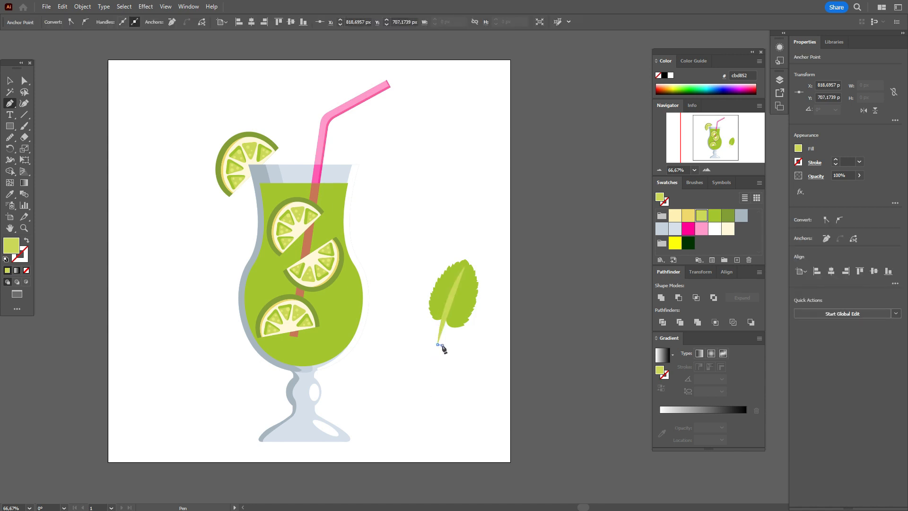
pyautogui.click(466, 267)
pyautogui.moveTo(471, 242); pyautogui.dragTo(495, 215)
pyautogui.click(9, 81)
pyautogui.click(126, 142)
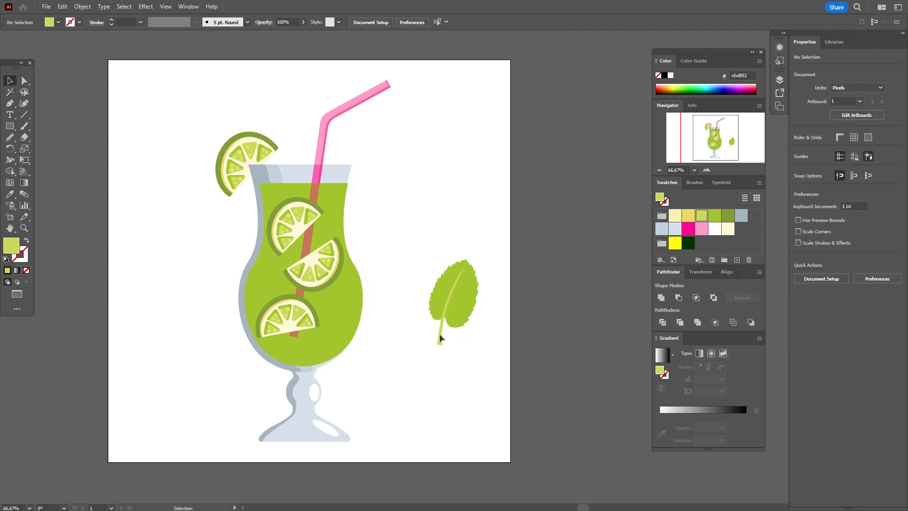
# Adjust the stem slightly over the leaf and round the corners of its lower end.
pyautogui.moveTo(440, 336); pyautogui.dragTo(442, 342)
pyautogui.click(443, 358)
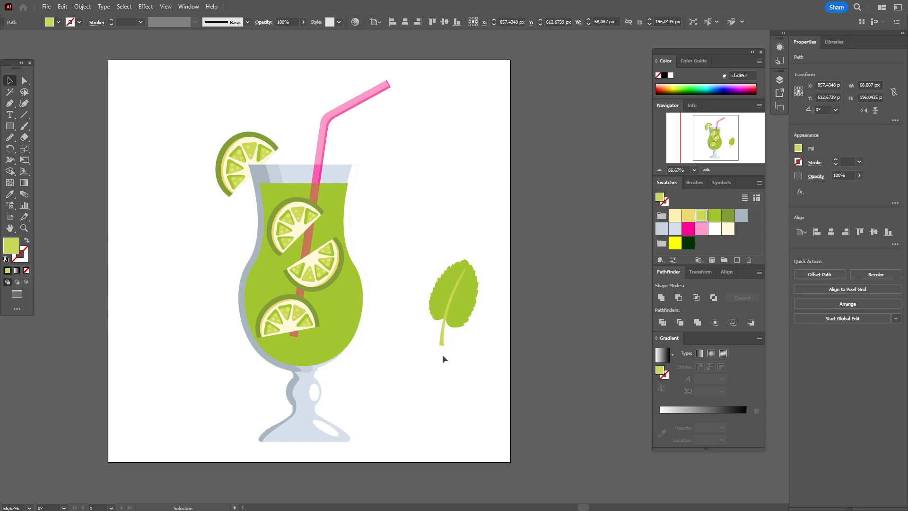
pyautogui.click(25, 80)
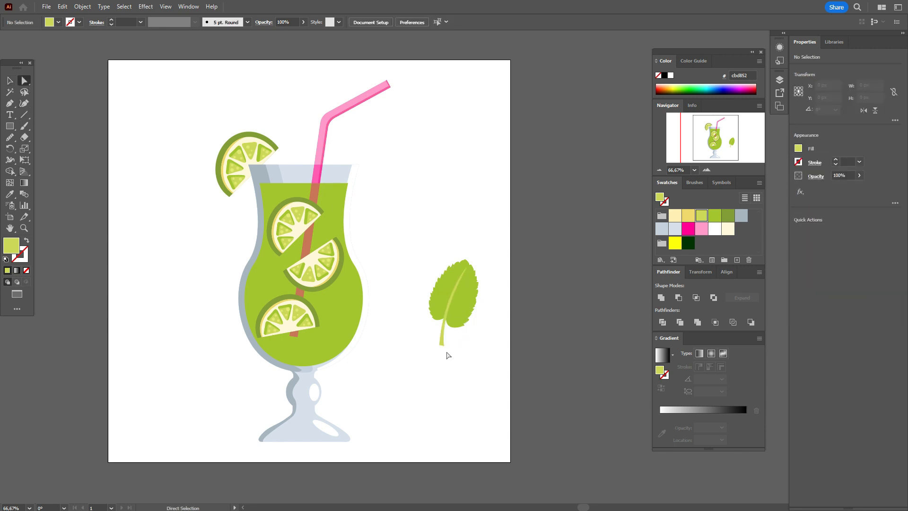
pyautogui.moveTo(456, 355); pyautogui.dragTo(441, 345)
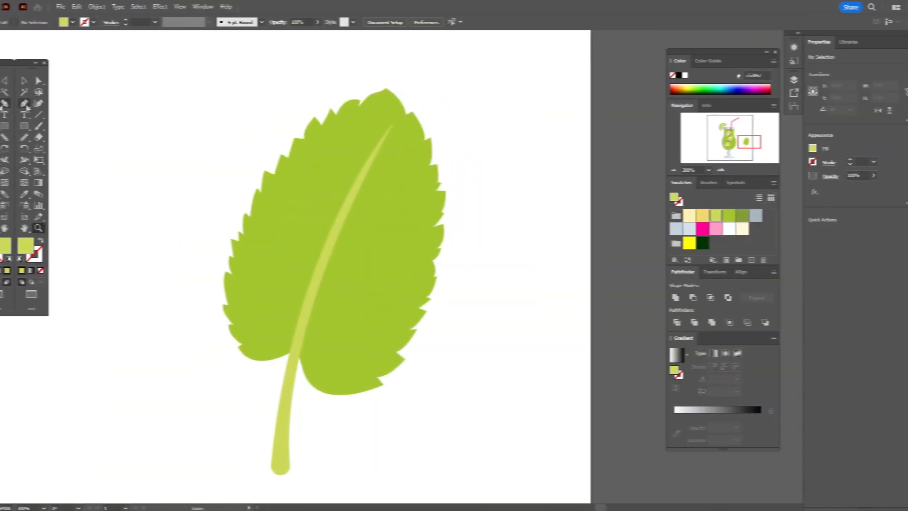
# Draw a curved side vein from the leaf's upper left to the midrib, with a 1 pt cbd852 stroke and no fill.
pyautogui.click(24, 103)
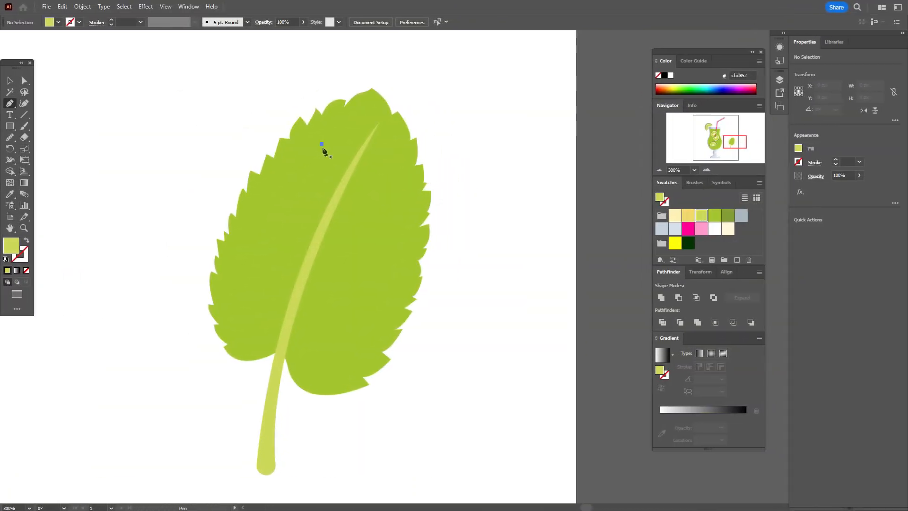
pyautogui.click(322, 143)
pyautogui.moveTo(332, 209); pyautogui.dragTo(349, 246)
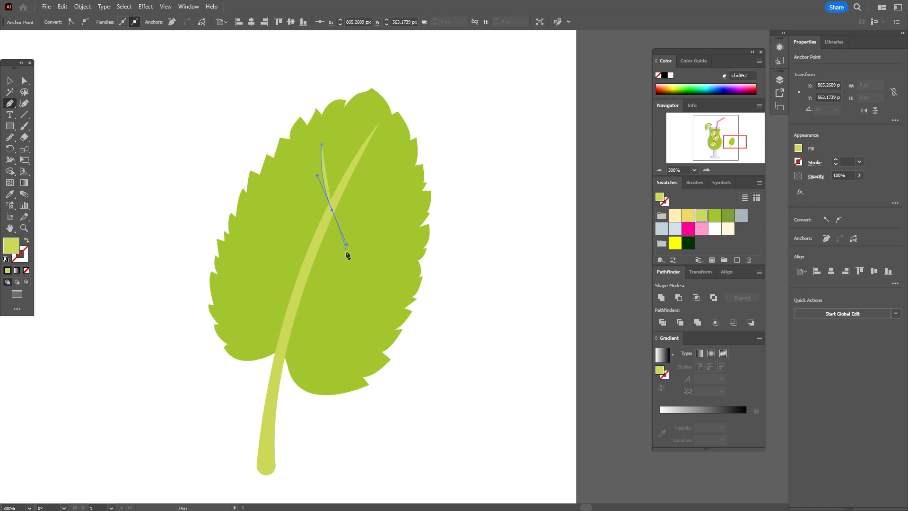
pyautogui.press('Escape')
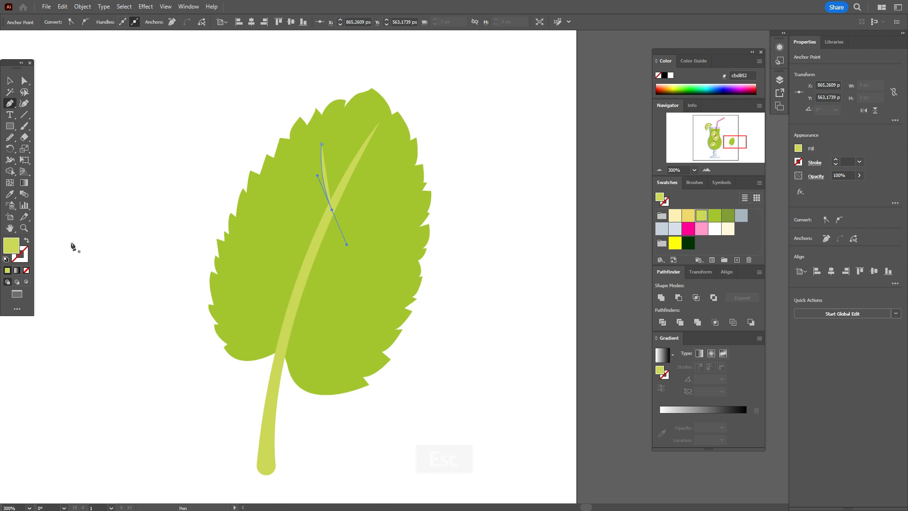
pyautogui.click(27, 240)
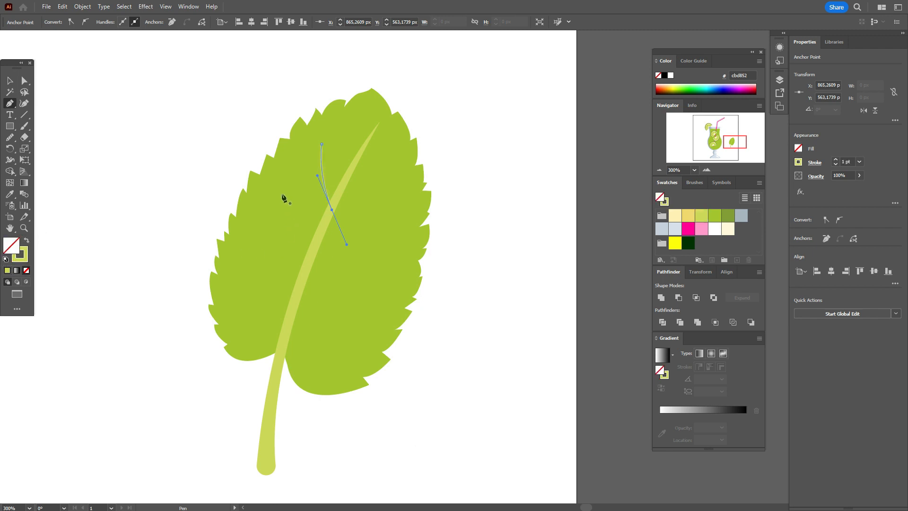
# Draw a second, longer curved side vein below the first, running from the left edge area to the midrib.
pyautogui.click(274, 186)
pyautogui.moveTo(307, 273); pyautogui.dragTo(343, 299)
pyautogui.press('Escape')
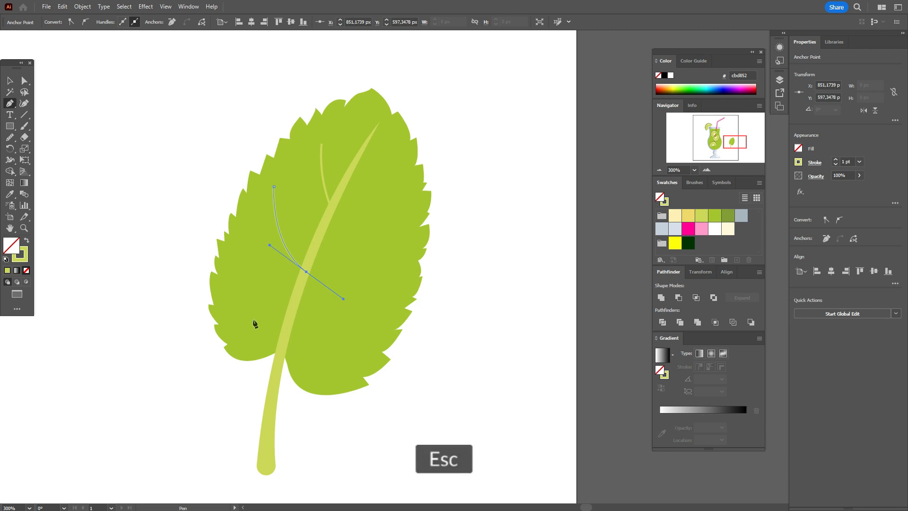
# Draw a third curved side vein below the second, from near the leaf's lower left edge to the midrib.
pyautogui.click(237, 263)
pyautogui.moveTo(285, 334); pyautogui.dragTo(327, 340)
pyautogui.click(10, 80)
pyautogui.click(136, 119)
pyautogui.click(244, 295)
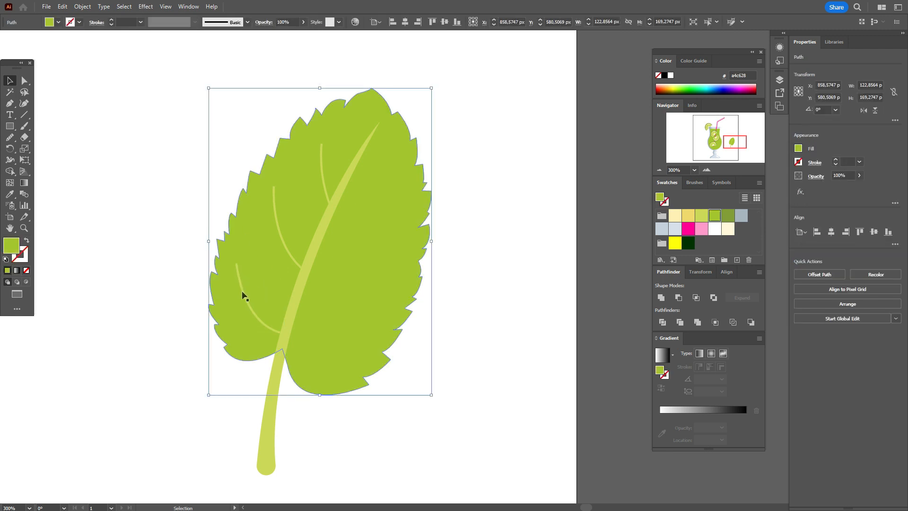
pyautogui.click(407, 322)
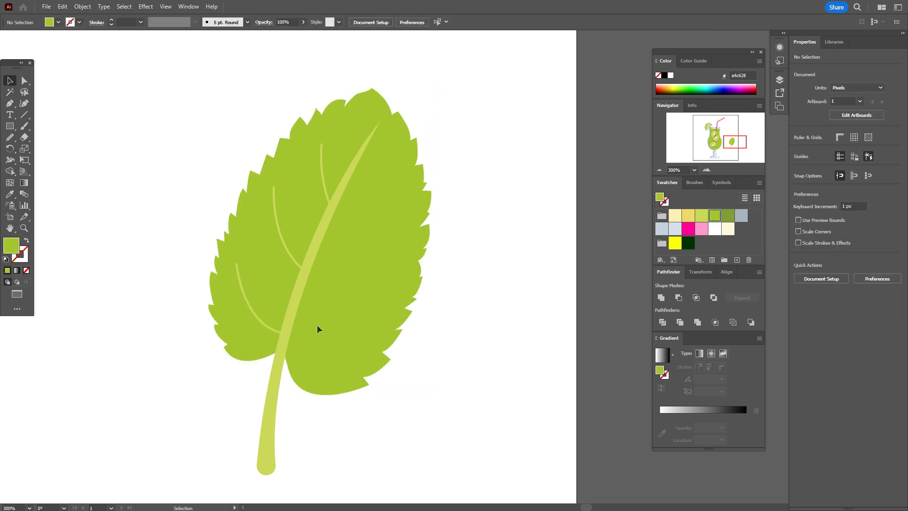
# Apply the triangular tapered width profile to the strokes of the three side veins.
pyautogui.click(254, 316)
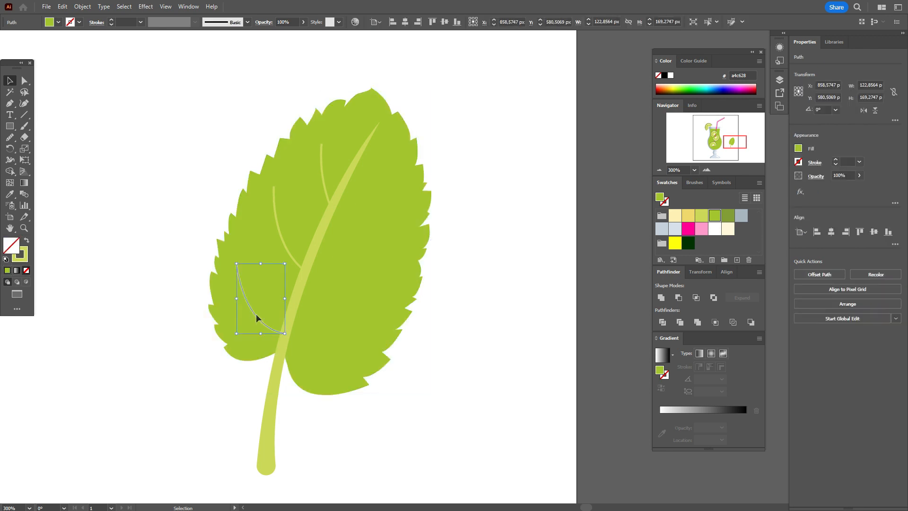
pyautogui.keyDown('shift'); pyautogui.click(285, 246); pyautogui.keyUp('shift')
pyautogui.keyDown('shift'); pyautogui.click(327, 194); pyautogui.keyUp('shift')
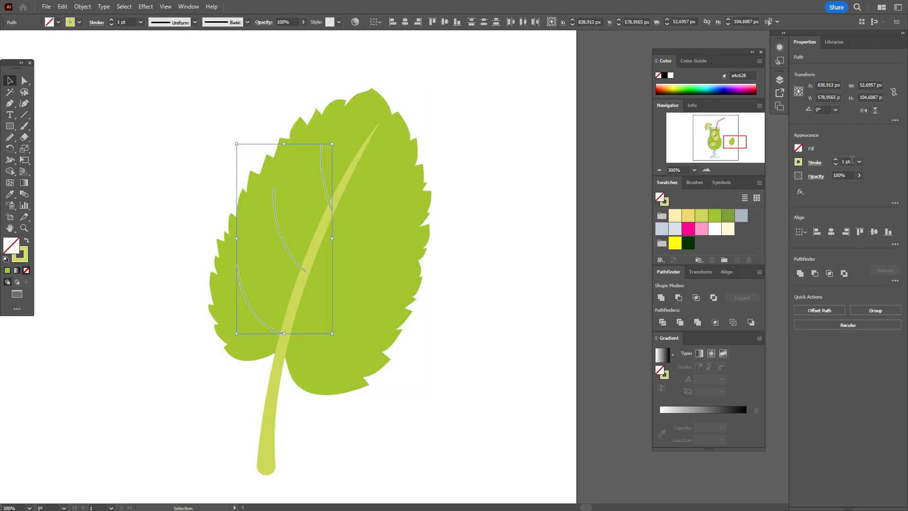
pyautogui.click(691, 182)
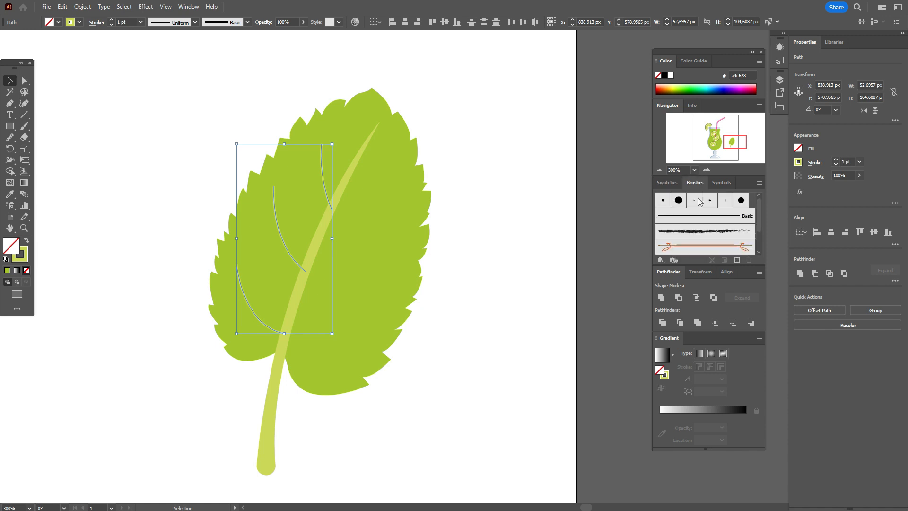
pyautogui.click(817, 178)
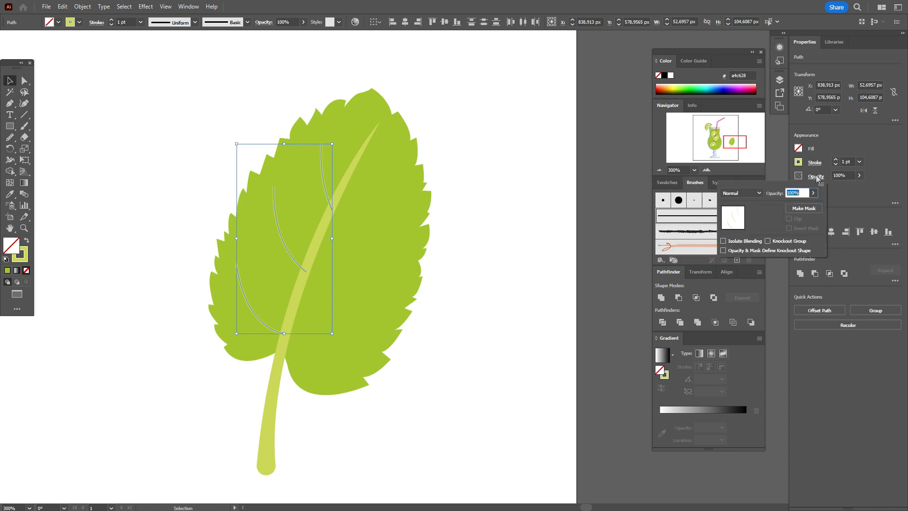
pyautogui.click(815, 163)
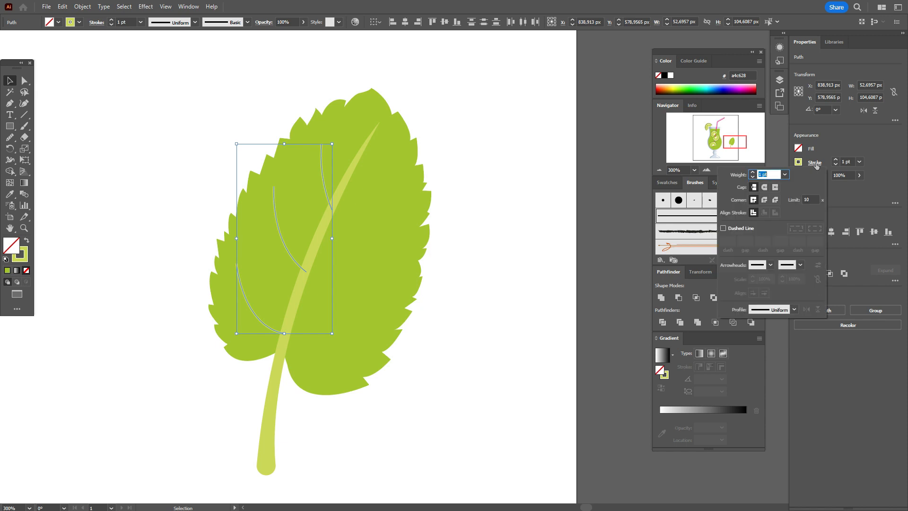
pyautogui.click(794, 310)
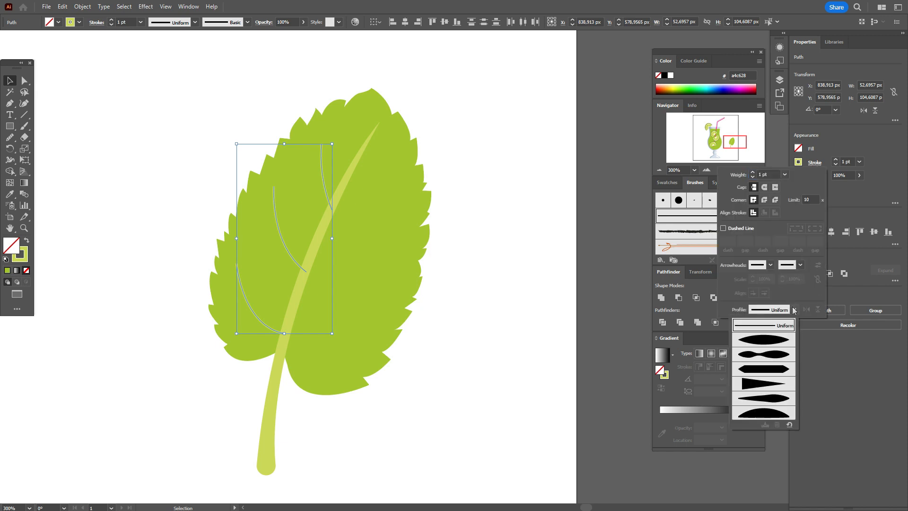
pyautogui.click(778, 385)
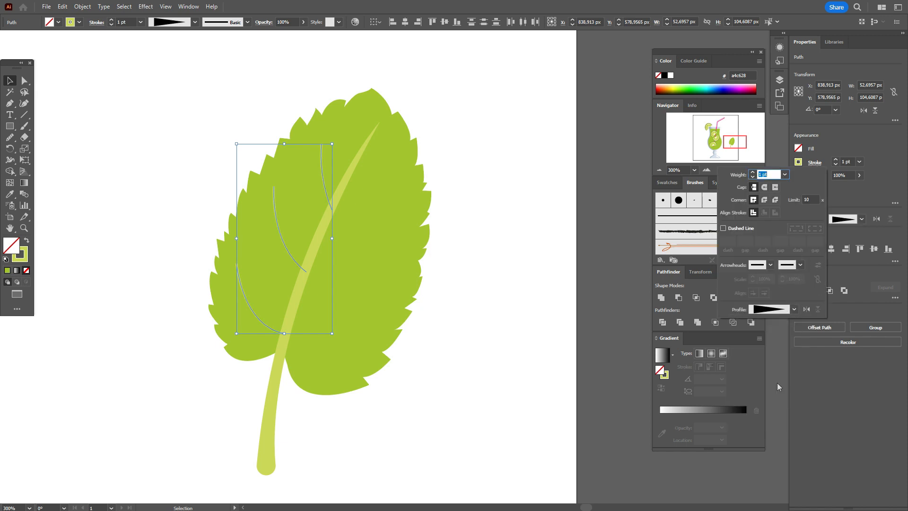
pyautogui.click(852, 201)
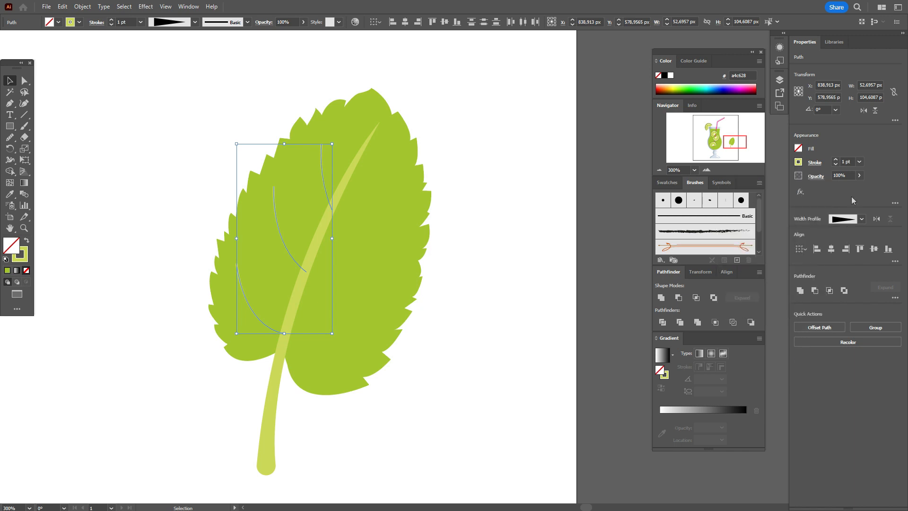
# Flip the tapered profile along the three side veins so they thicken at the midrib, and set their stroke to 5 pt.
pyautogui.click(877, 221)
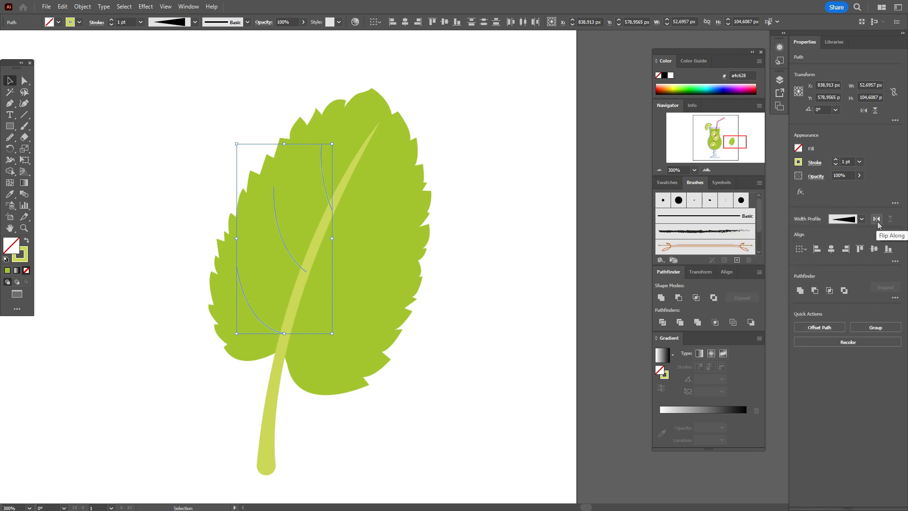
pyautogui.click(876, 220)
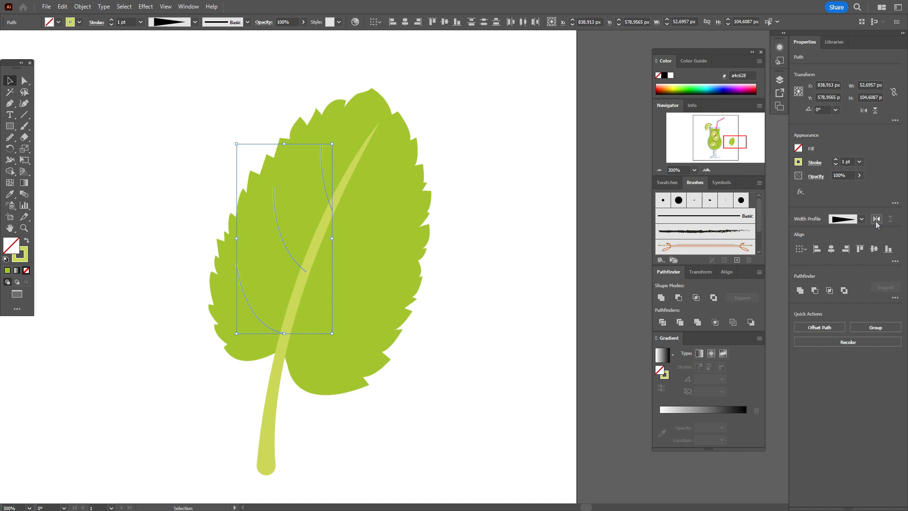
pyautogui.click(875, 221)
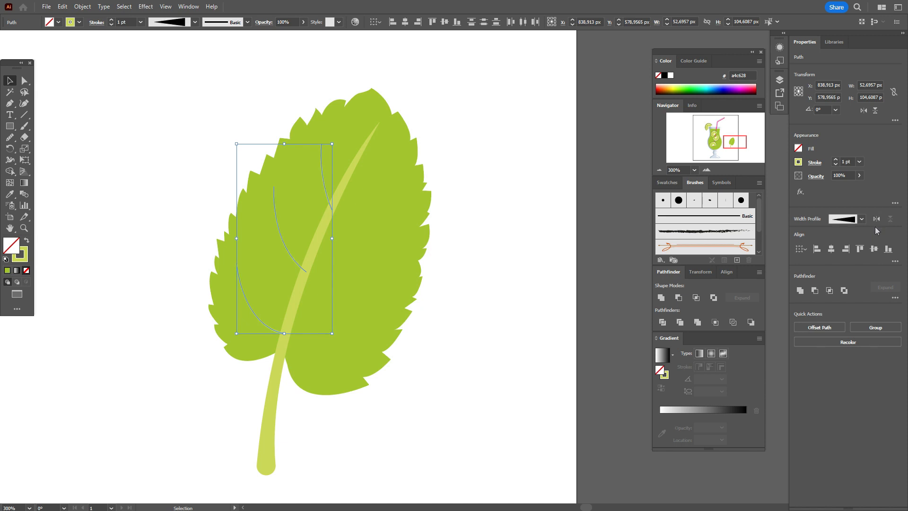
pyautogui.write('5')
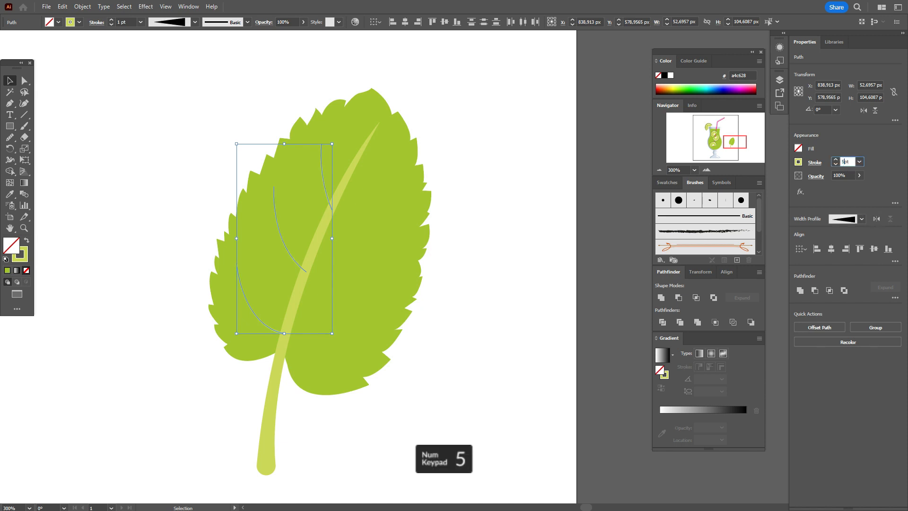
pyautogui.press('Return')
pyautogui.click(519, 179)
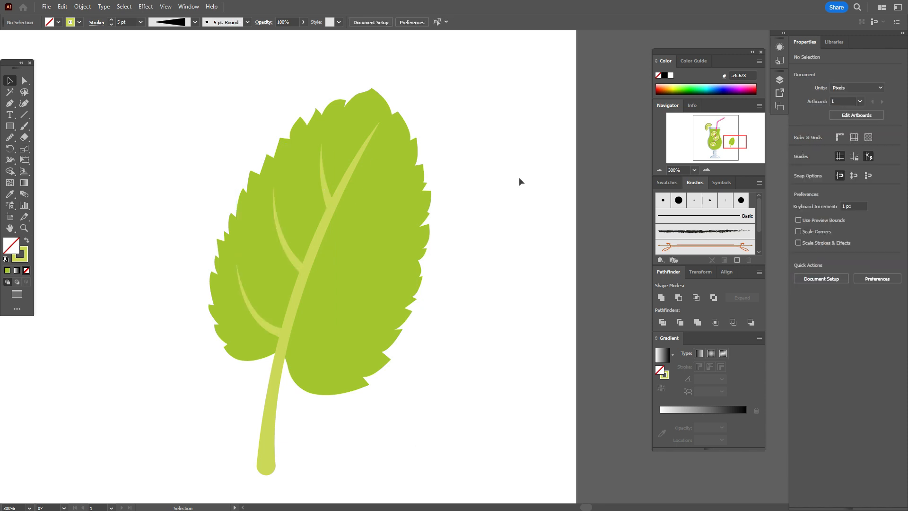
# Adjust the middle and lower side veins slightly against the midrib and create a reflected copy of all three veins.
pyautogui.click(274, 316)
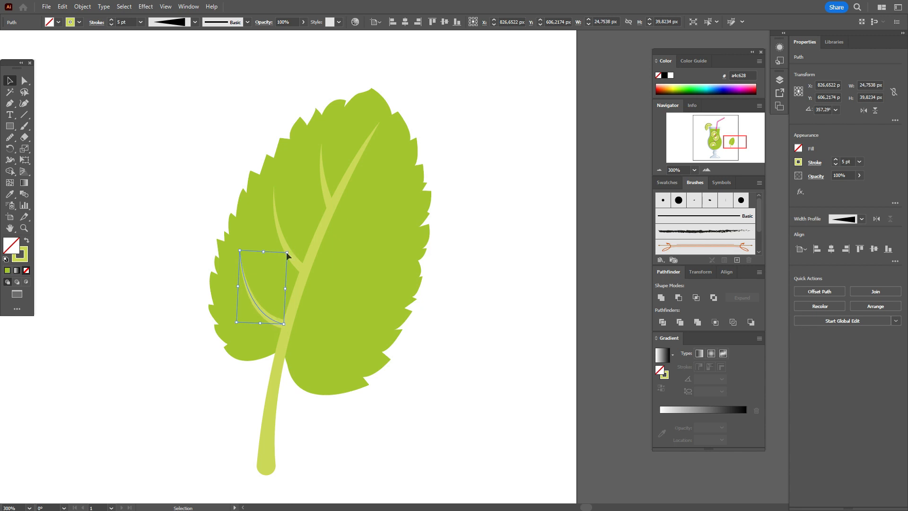
pyautogui.click(280, 240)
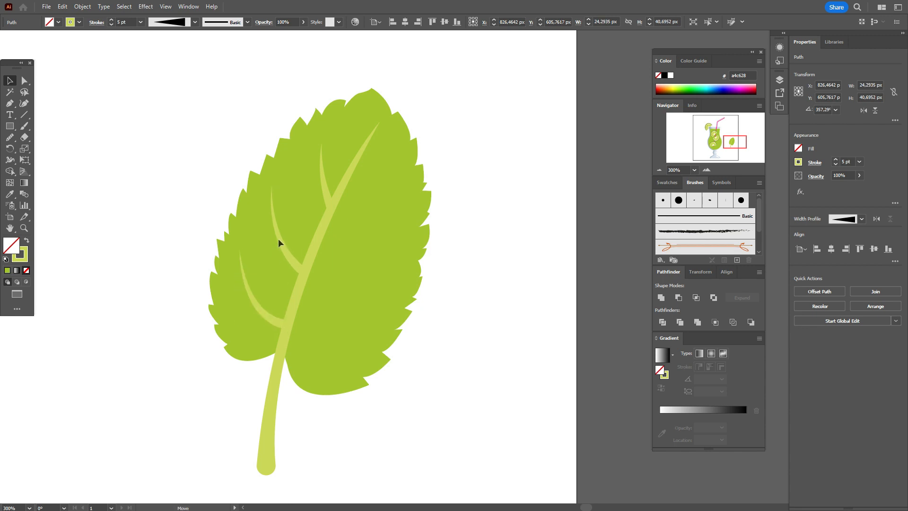
pyautogui.keyDown('shift'); pyautogui.click(326, 200); pyautogui.keyUp('shift')
pyautogui.keyDown('shift'); pyautogui.click(266, 314); pyautogui.keyUp('shift')
pyautogui.rightClick(362, 288)
pyautogui.click(491, 258)
pyautogui.click(487, 457)
# Rotate and position the reflected veins on the leaf's right half so each meets the midrib opposite its counterpart.
pyautogui.moveTo(344, 238); pyautogui.dragTo(325, 288)
pyautogui.moveTo(309, 231); pyautogui.dragTo(379, 262)
pyautogui.click(447, 267)
pyautogui.moveTo(373, 203); pyautogui.dragTo(359, 196)
pyautogui.moveTo(362, 273); pyautogui.dragTo(354, 271)
pyautogui.click(506, 295)
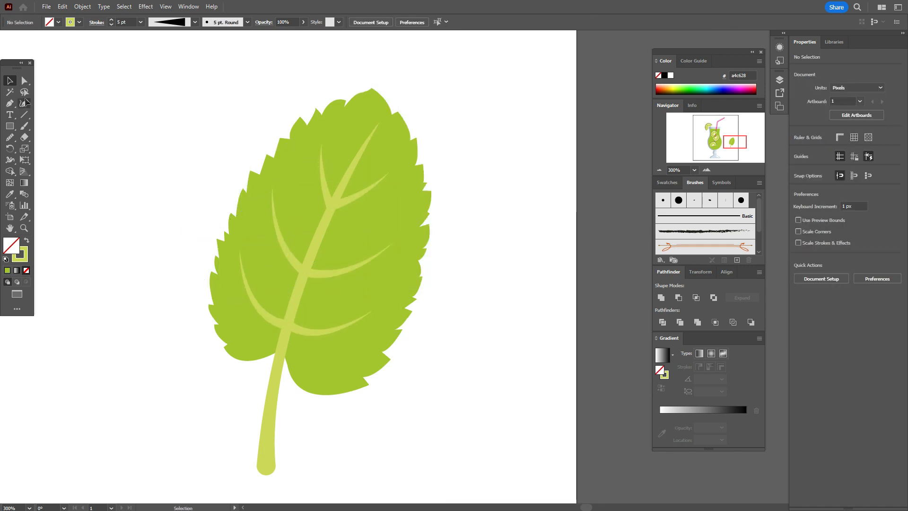
# Shorten the stem by moving the anchor points of its lower end upward and slightly to the right.
pyautogui.click(24, 80)
pyautogui.moveTo(239, 452); pyautogui.dragTo(307, 480)
pyautogui.press('Up')
pyautogui.press('Up')
pyautogui.press('Up')
pyautogui.press('Up')
pyautogui.press('Up')
pyautogui.press('Up')
pyautogui.press('Up')
pyautogui.press('Up')
pyautogui.press('Up')
pyautogui.press('Up')
pyautogui.press('Up')
pyautogui.press('Up')
pyautogui.press('Up')
pyautogui.press('Up')
pyautogui.press('Up')
pyautogui.press('Up')
pyautogui.press('Up')
pyautogui.press('Up')
pyautogui.press('Up')
pyautogui.press('Up')
pyautogui.press('Right')
pyautogui.press('Right')
pyautogui.click(333, 470)
# Adjust the curve of the midrib slightly to the left at its middle with the Curvature tool.
pyautogui.click(309, 239)
pyautogui.click(24, 103)
pyautogui.moveTo(319, 245); pyautogui.dragTo(314, 242)
pyautogui.click(8, 81)
pyautogui.click(156, 132)
# Shift the right-hand veins slightly left to meet the midrib, and tilt the lowest one more steeply upward.
pyautogui.moveTo(365, 193); pyautogui.dragTo(360, 194)
pyautogui.moveTo(359, 266); pyautogui.dragTo(353, 266)
pyautogui.moveTo(343, 326); pyautogui.dragTo(371, 287)
pyautogui.click(435, 272)
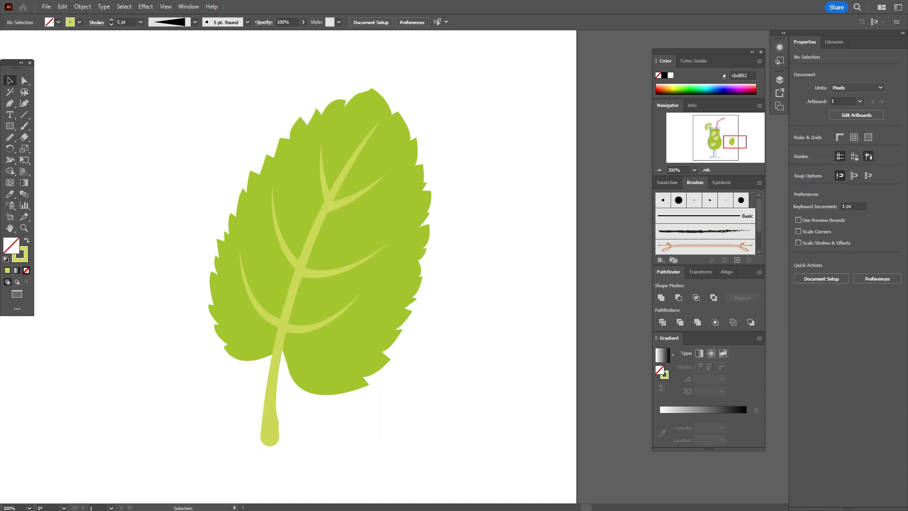
# Expand the appearance of the whole leaf with its stem and veins, and group the parts.
pyautogui.moveTo(169, 108); pyautogui.dragTo(421, 437)
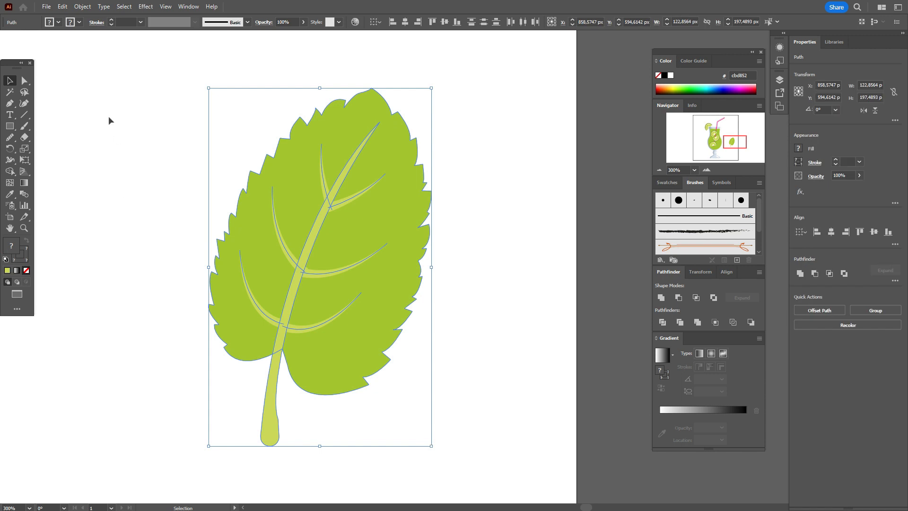
pyautogui.click(83, 6)
pyautogui.click(143, 141)
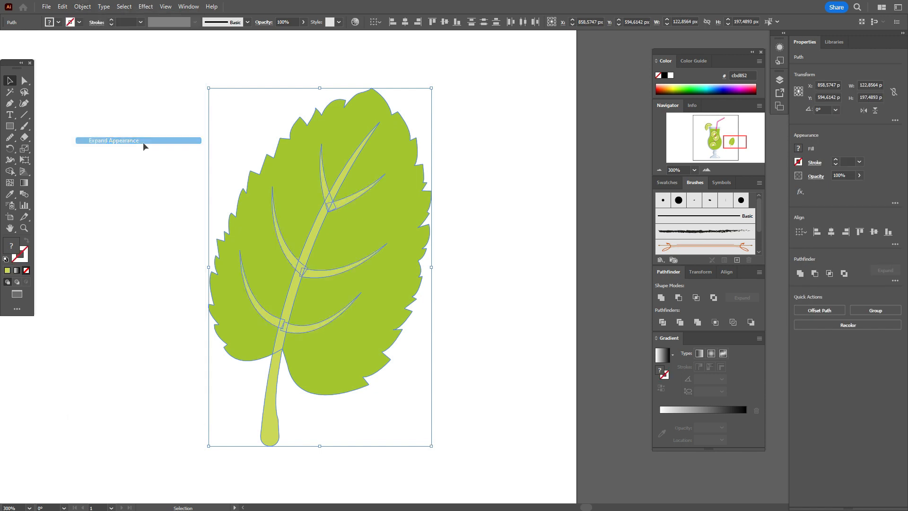
pyautogui.rightClick(404, 209)
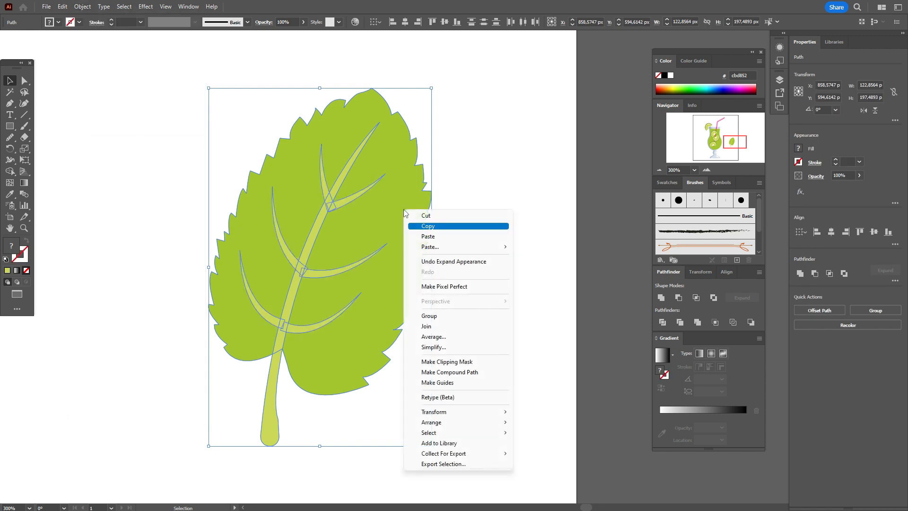
pyautogui.click(425, 315)
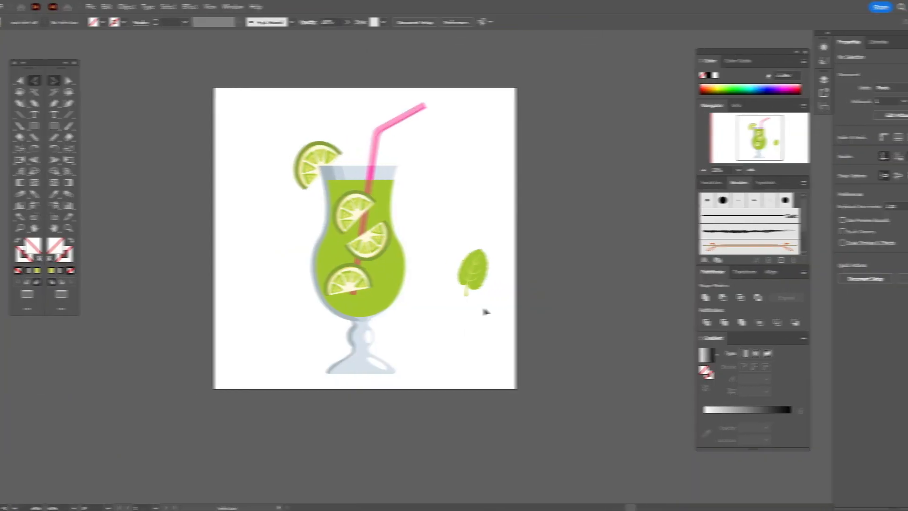
# Scale the leaf group down to about 80 × 129 px and place it, slightly rotated, just right of the glass.
pyautogui.keyDown('shift'); pyautogui.click(428, 279); pyautogui.keyUp('shift')
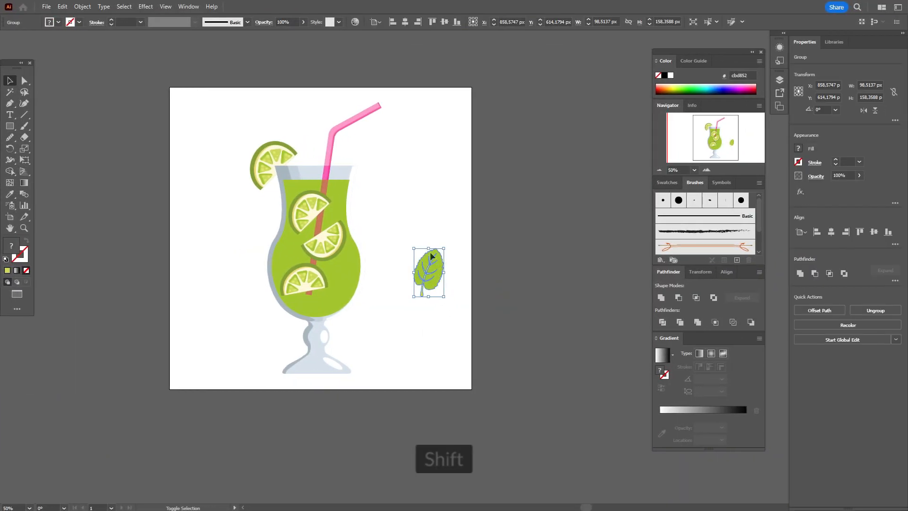
pyautogui.moveTo(428, 265); pyautogui.dragTo(428, 258)
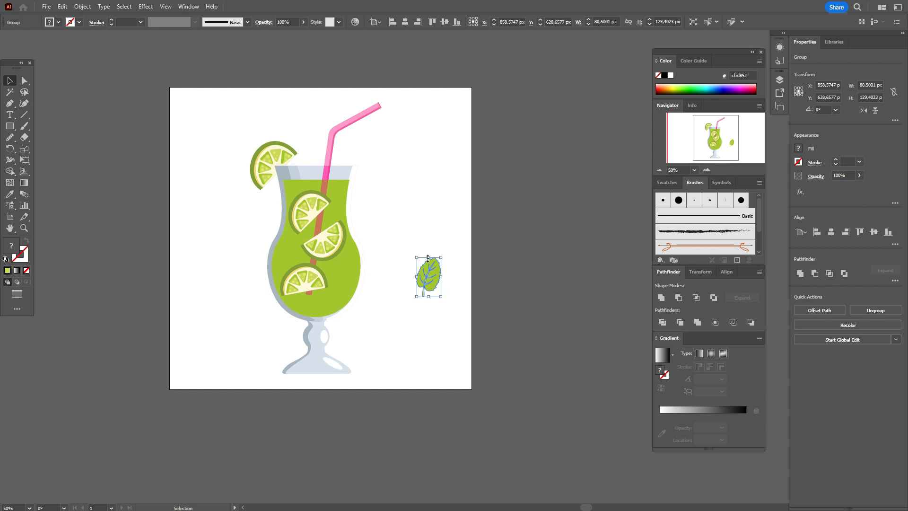
pyautogui.moveTo(431, 297); pyautogui.dragTo(394, 233)
# Change the leaf blade's fill to the darker green 829e32, keeping the veins light.
pyautogui.click(24, 81)
pyautogui.click(179, 124)
pyautogui.click(391, 238)
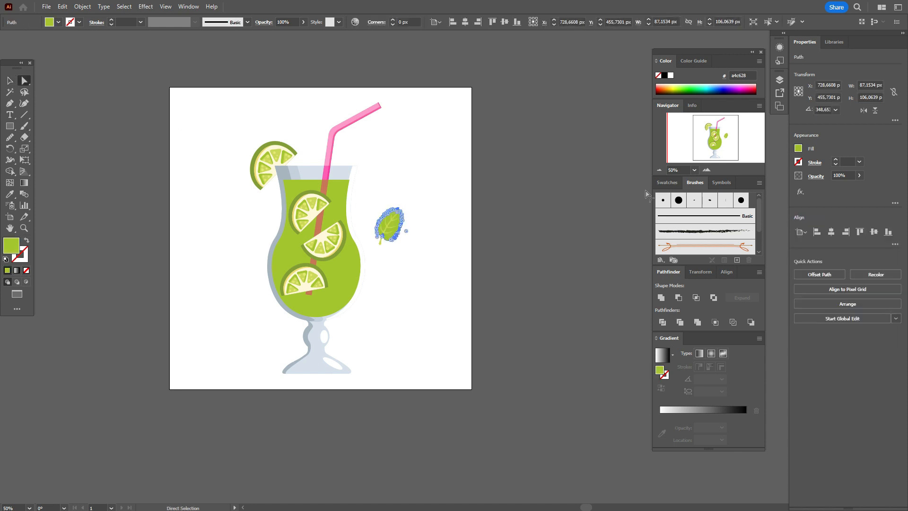
pyautogui.click(666, 182)
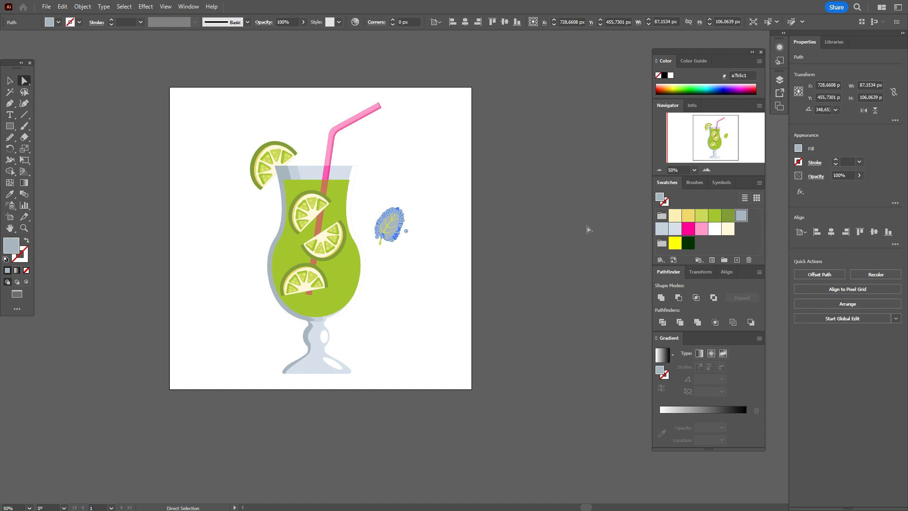
pyautogui.click(724, 219)
pyautogui.click(10, 80)
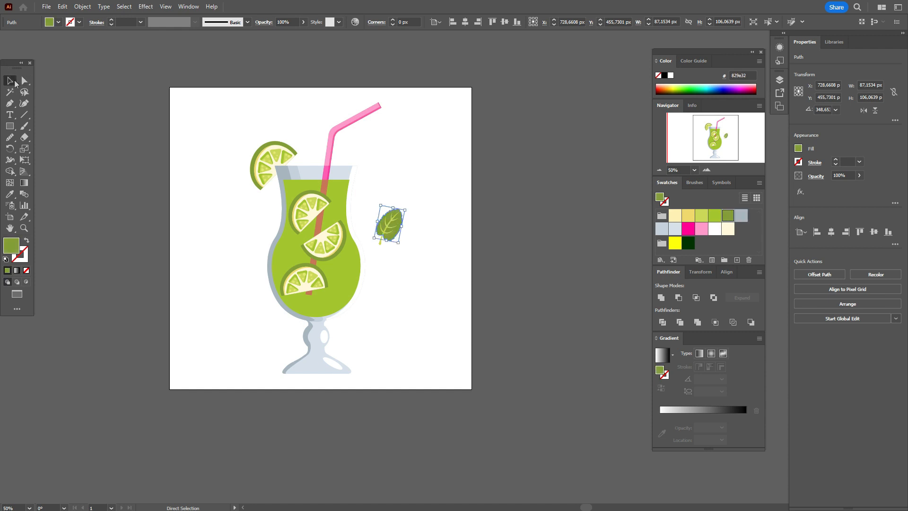
pyautogui.click(438, 177)
# Place three smaller mint leaves at different angles in the drink, reflecting the lowest one about the vertical axis.
pyautogui.moveTo(379, 196); pyautogui.dragTo(325, 301)
pyautogui.rightClick(340, 303)
pyautogui.moveTo(418, 240)
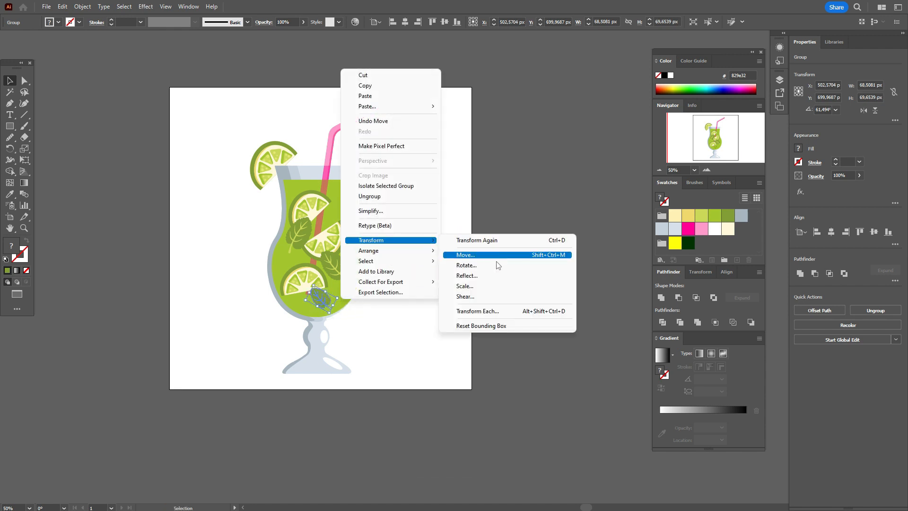
pyautogui.click(497, 276)
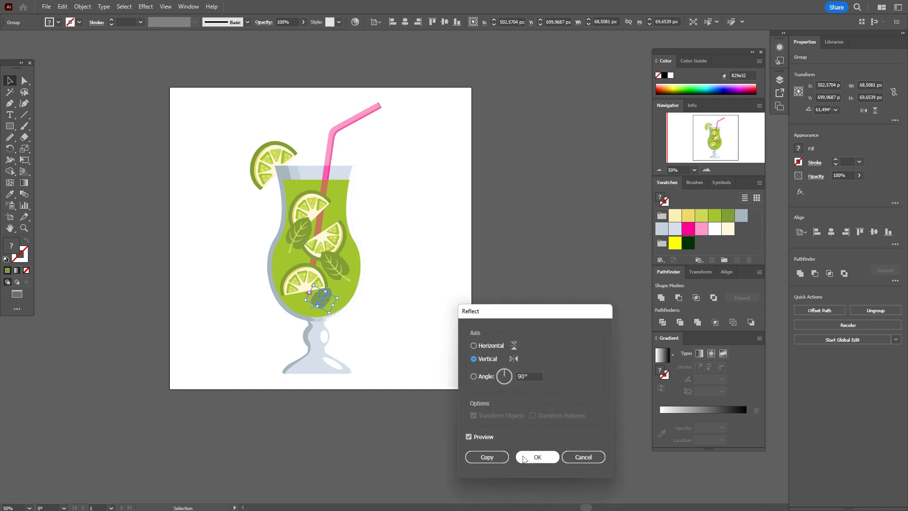
pyautogui.click(535, 456)
pyautogui.moveTo(323, 300); pyautogui.dragTo(325, 303)
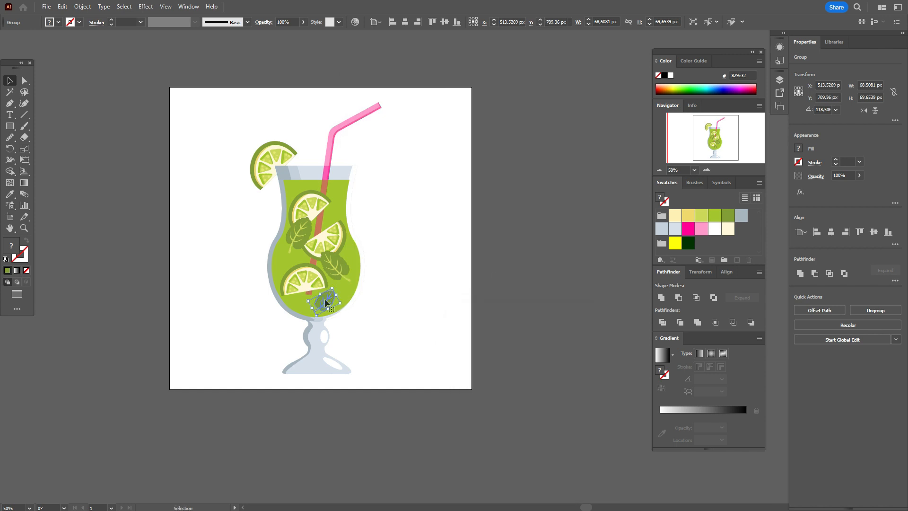
# Place further mint leaves around the glass at varied angles, two on its left and one on its right.
pyautogui.click(342, 272)
pyautogui.moveTo(341, 272); pyautogui.dragTo(247, 297)
pyautogui.moveTo(246, 296); pyautogui.dragTo(241, 273)
pyautogui.moveTo(244, 240); pyautogui.dragTo(387, 227)
pyautogui.click(467, 249)
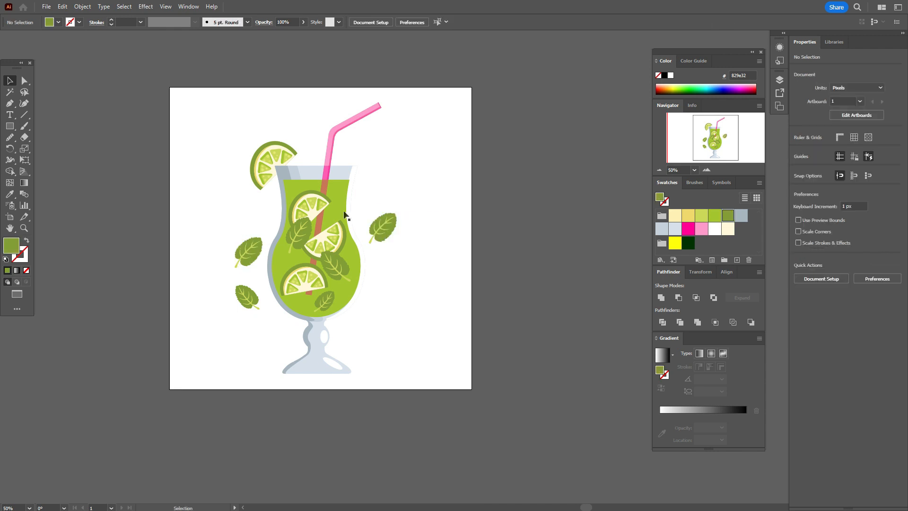
# Duplicate the liquid shape twice in place, shift one copy 39 px right and subtract it to leave a shadow strip along the liquid's left side.
pyautogui.click(344, 214)
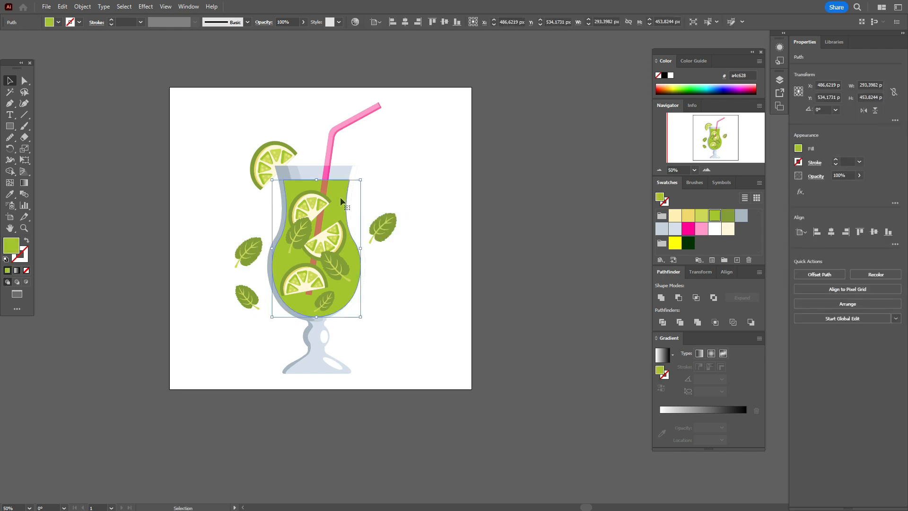
pyautogui.hotkey('ctrl', 'c')
pyautogui.hotkey('ctrl', 'f')
pyautogui.press('Right')
pyautogui.press('Right')
pyautogui.press('Right')
pyautogui.press('Right')
pyautogui.press('Right')
pyautogui.press('Right')
pyautogui.press('Right')
pyautogui.press('Right')
pyautogui.press('Right')
pyautogui.press('Right')
pyautogui.press('Right')
pyautogui.press('Right')
pyautogui.press('Right')
pyautogui.press('Right')
pyautogui.press('Right')
pyautogui.press('Right')
pyautogui.press('Right')
pyautogui.press('Right')
pyautogui.press('Right')
pyautogui.press('Right')
pyautogui.press('Right')
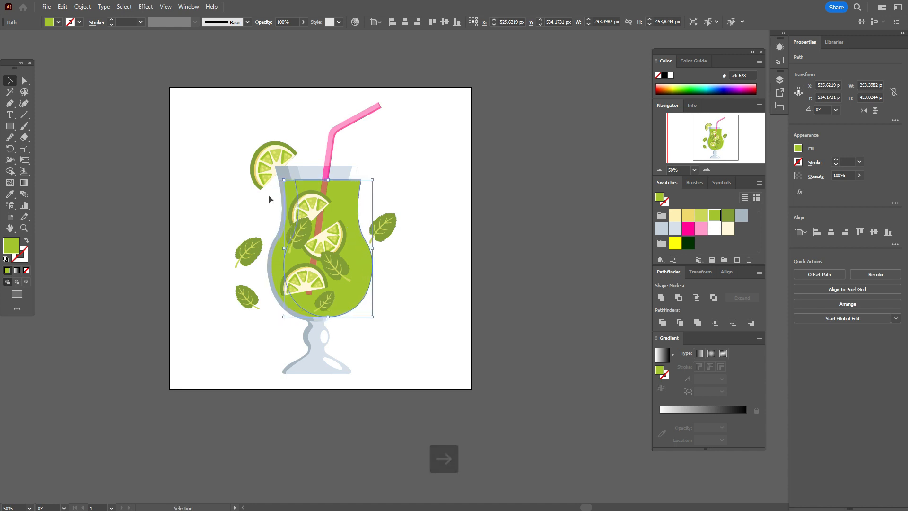
pyautogui.keyDown('shift'); pyautogui.click(282, 269); pyautogui.keyUp('shift')
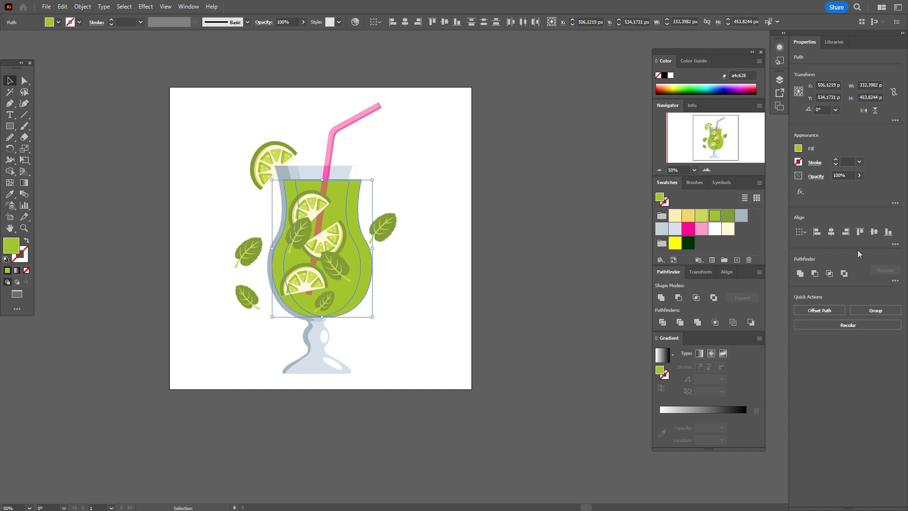
pyautogui.click(815, 275)
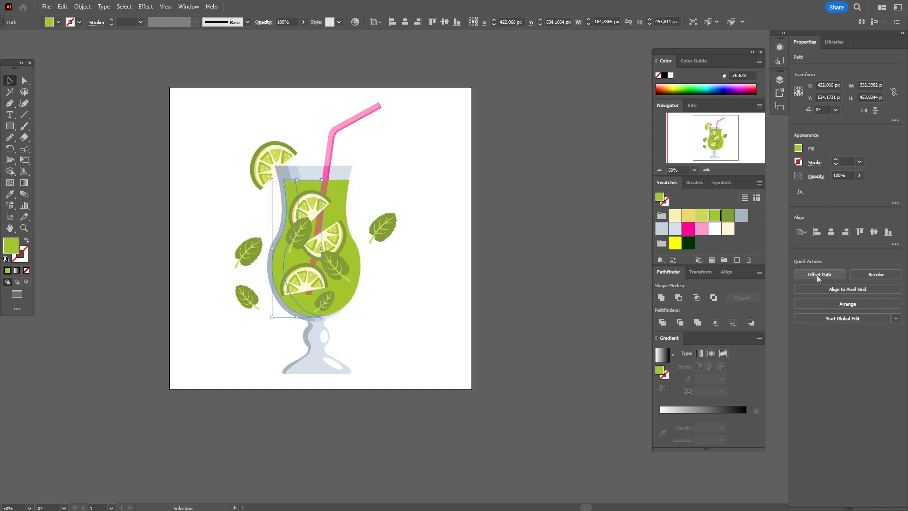
# Bring the liquid's left shadow strip to the front and set its blend mode to Multiply.
pyautogui.rightClick(378, 203)
pyautogui.moveTo(455, 440)
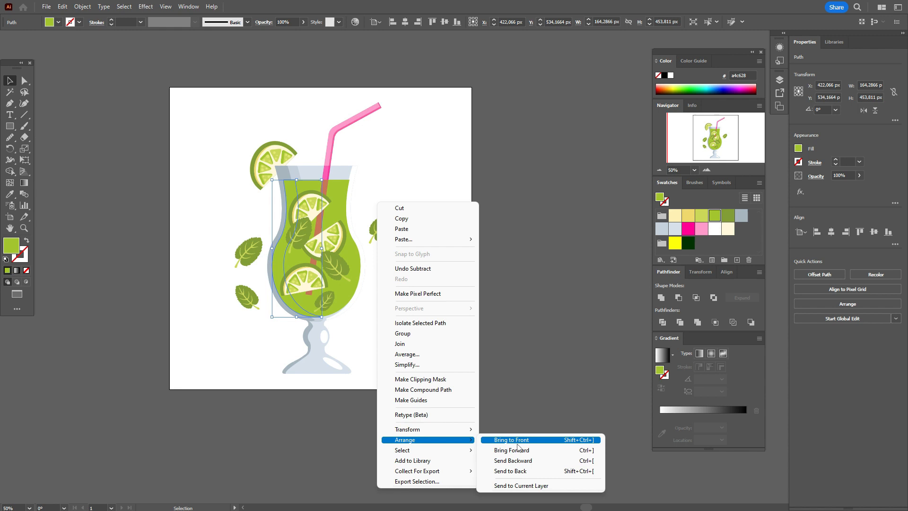
pyautogui.click(512, 440)
pyautogui.click(816, 176)
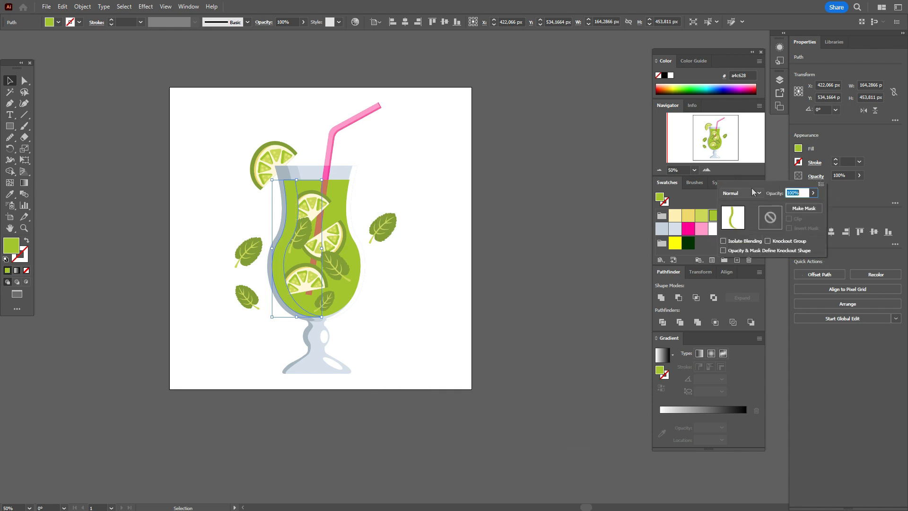
pyautogui.click(741, 193)
pyautogui.click(751, 231)
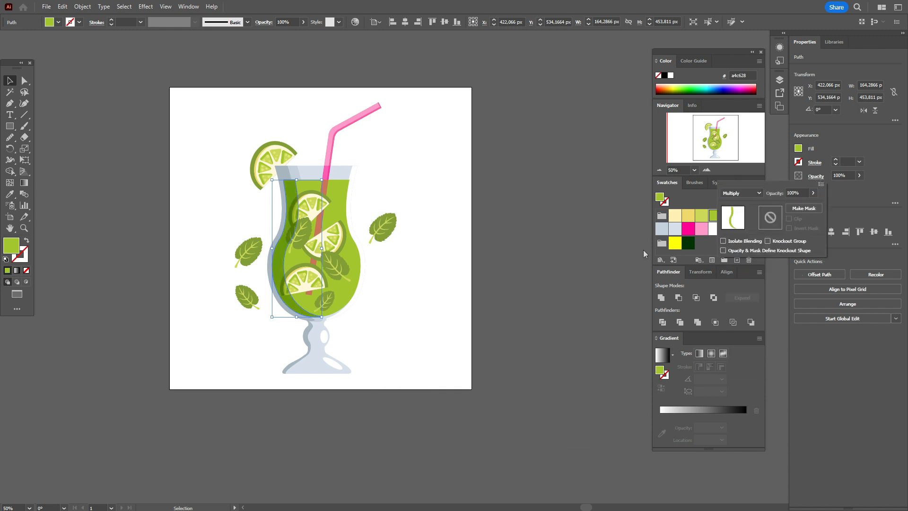
# Set the shadow strip's opacity to 50%.
pyautogui.click(839, 176)
pyautogui.write('70')
pyautogui.press('BackSpace')
pyautogui.write('4')
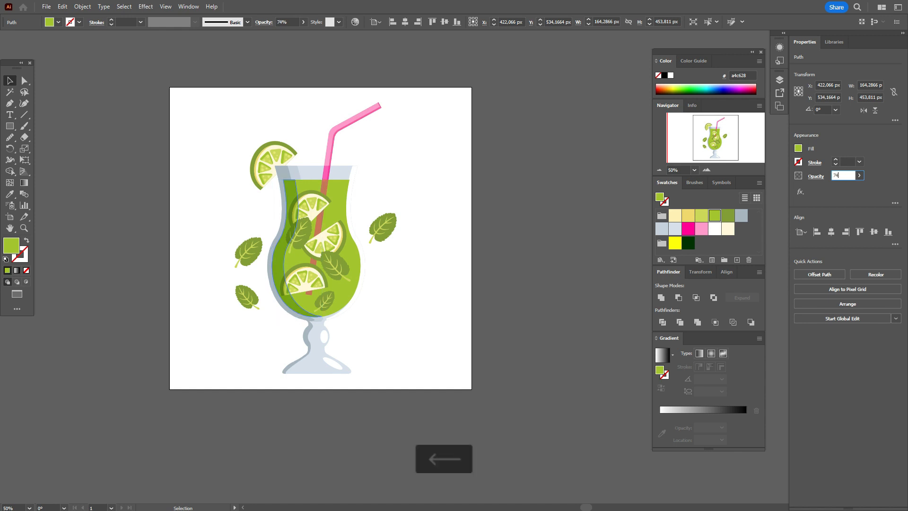
pyautogui.press('BackSpace')
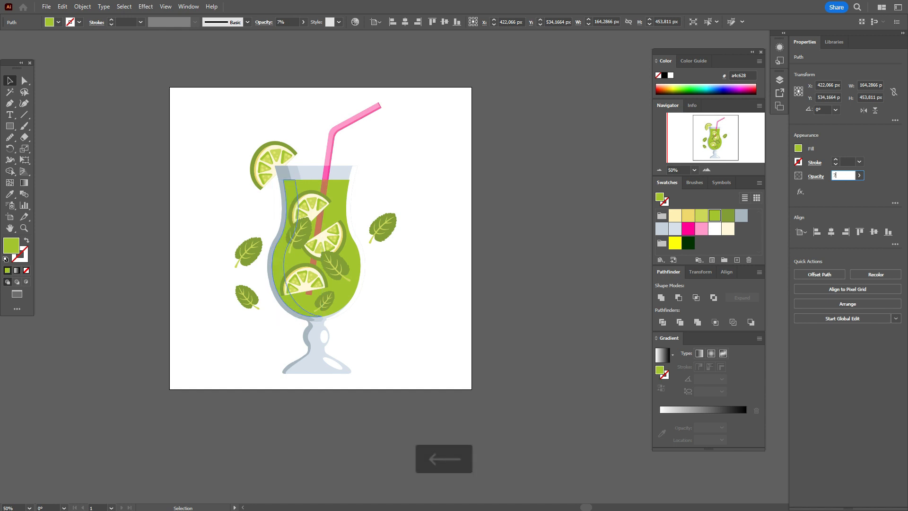
pyautogui.click(476, 264)
pyautogui.click(274, 266)
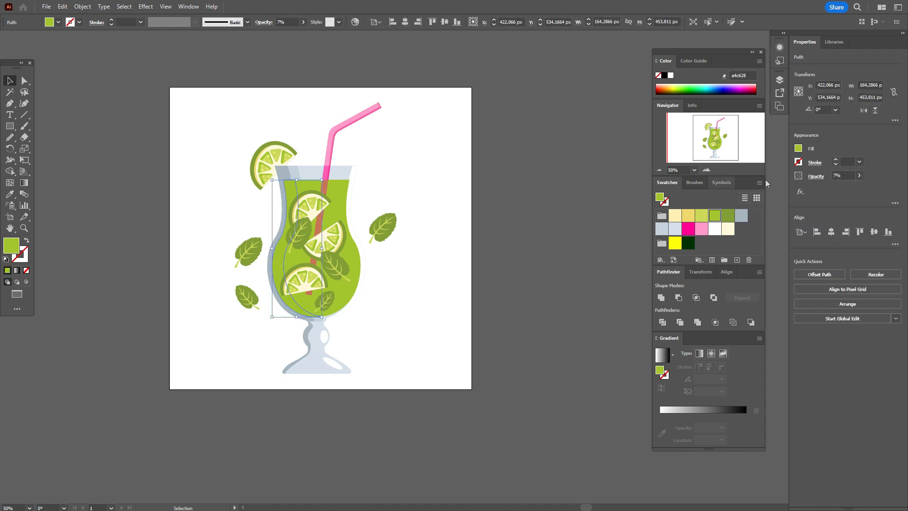
pyautogui.write('70')
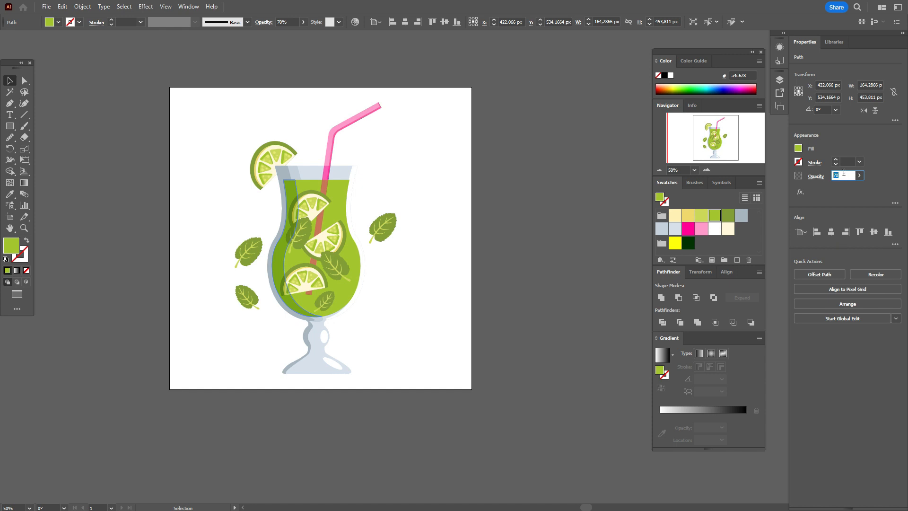
pyautogui.write('50')
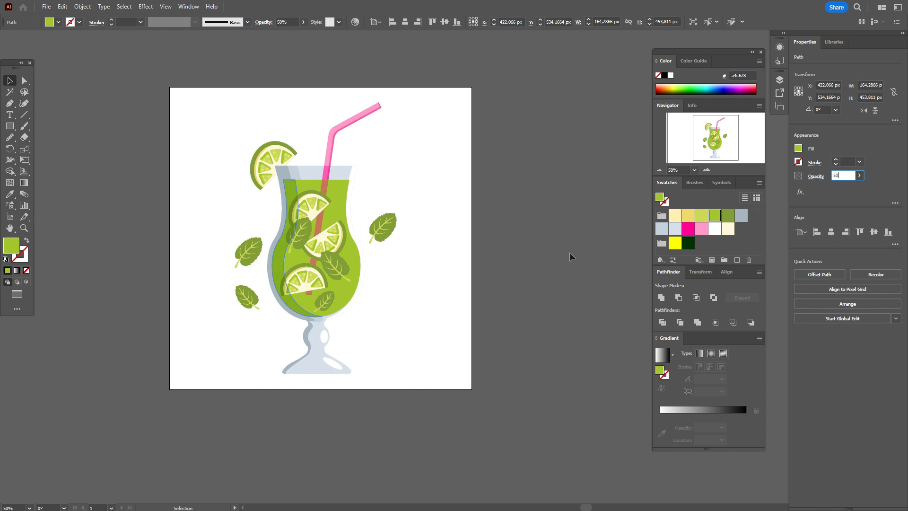
pyautogui.click(570, 256)
# Duplicate the liquid shape in place and shift the copy about 60 px to the left.
pyautogui.click(359, 270)
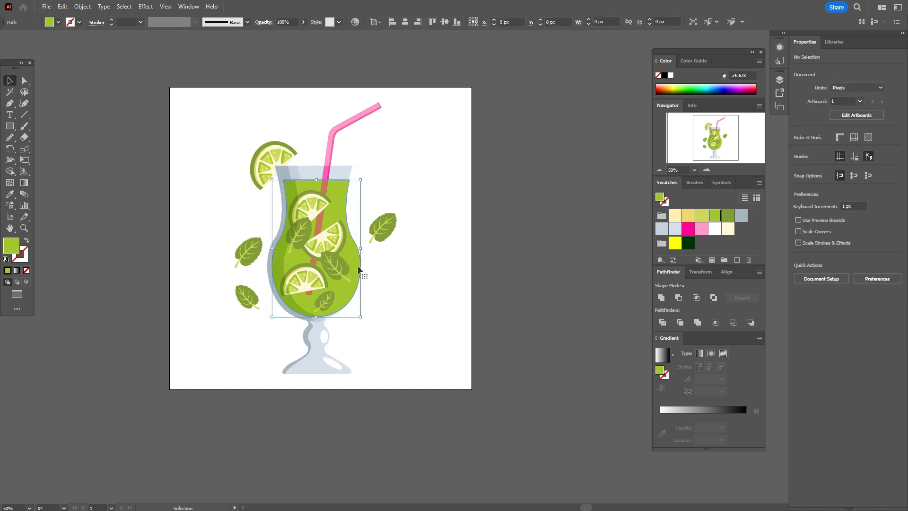
pyautogui.hotkey('ctrl', 'c')
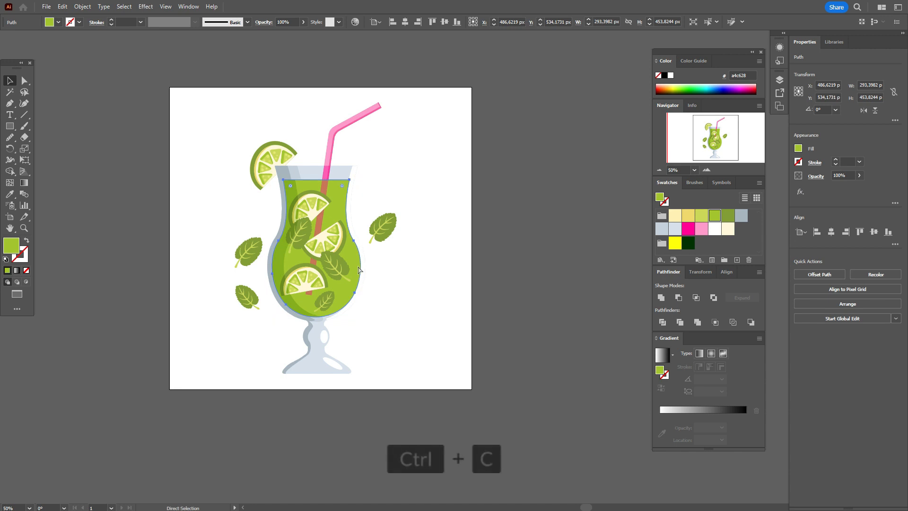
pyautogui.press('Left')
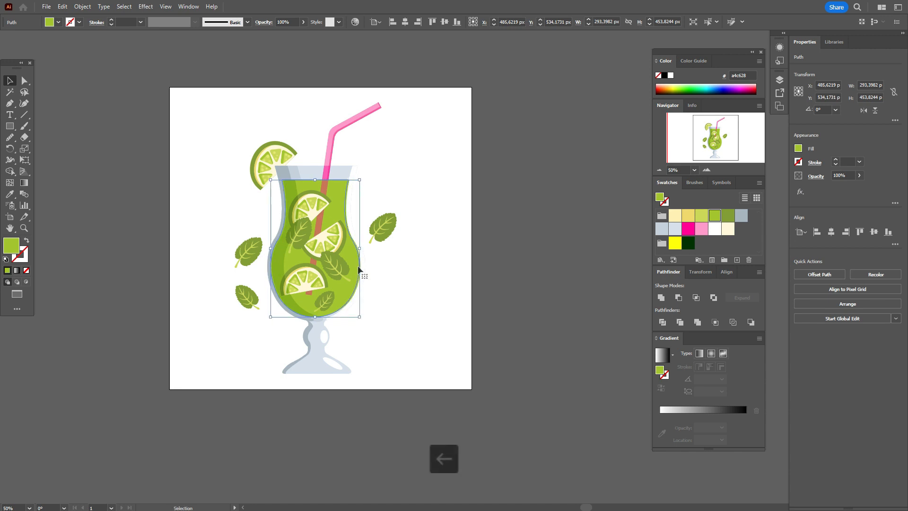
pyautogui.press('Left')
pyautogui.press('Left')
pyautogui.press('Left')
pyautogui.press('Left')
pyautogui.press('Left')
pyautogui.press('Left')
pyautogui.press('Left')
pyautogui.press('Left')
pyautogui.press('Left')
pyautogui.press('Left')
pyautogui.press('Left')
pyautogui.press('Left')
pyautogui.press('Left')
pyautogui.press('Left')
pyautogui.press('Left')
pyautogui.press('Left')
pyautogui.press('Left')
pyautogui.press('Left')
pyautogui.press('Left')
pyautogui.press('Left')
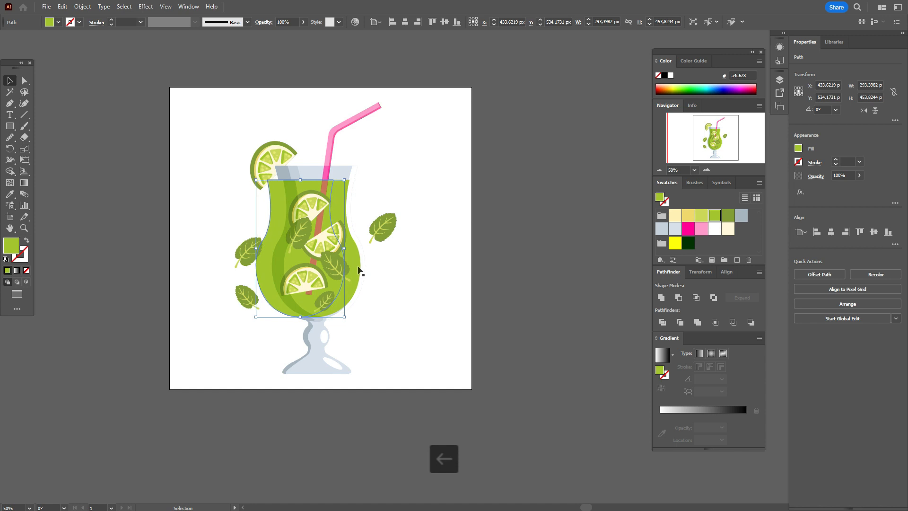
pyautogui.press('Left')
pyautogui.press('Left')
pyautogui.press('Left')
pyautogui.press('Left')
pyautogui.press('Left')
pyautogui.click(358, 270)
pyautogui.press('Left')
pyautogui.press('Left')
pyautogui.press('Left')
pyautogui.press('Left')
pyautogui.press('Left')
pyautogui.press('Left')
pyautogui.press('Left')
pyautogui.press('Left')
pyautogui.press('Left')
pyautogui.press('Left')
pyautogui.press('Left')
pyautogui.press('Left')
pyautogui.press('Left')
pyautogui.press('Left')
pyautogui.press('Left')
pyautogui.press('Left')
pyautogui.press('Left')
pyautogui.press('Left')
pyautogui.press('Left')
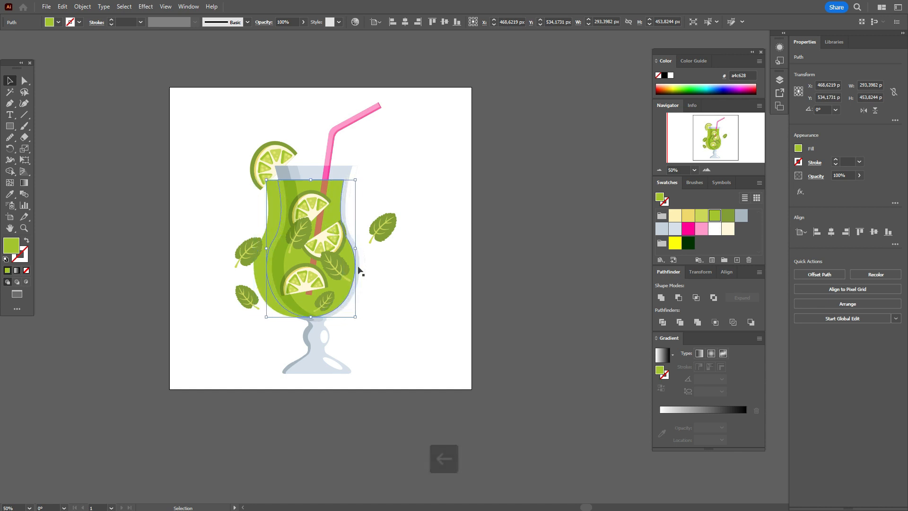
pyautogui.hotkey('ctrl', 'z')
pyautogui.hotkey('ctrl', 'z')
pyautogui.hotkey('ctrl', 'z')
pyautogui.hotkey('ctrl', 'z')
pyautogui.hotkey('ctrl', 'z')
pyautogui.hotkey('ctrl', 'z')
pyautogui.hotkey('ctrl', 'z')
pyautogui.hotkey('ctrl', 'z')
pyautogui.hotkey('ctrl', 'z')
pyautogui.hotkey('ctrl', 'z')
pyautogui.hotkey('ctrl', 'z')
pyautogui.hotkey('ctrl', 'z')
pyautogui.hotkey('ctrl', 'z')
pyautogui.hotkey('ctrl', 'z')
pyautogui.hotkey('ctrl', 'z')
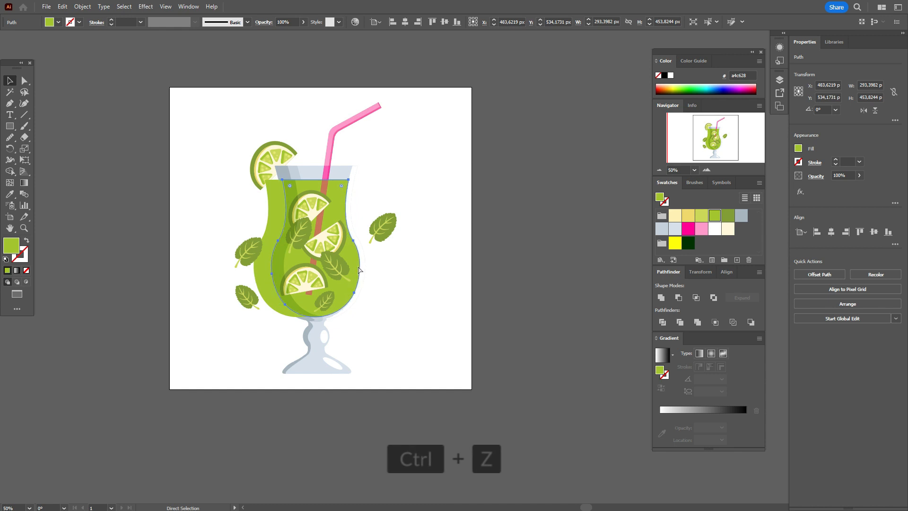
pyautogui.hotkey('ctrl', 'z')
# Shift another in-place copy of the liquid 22 px left and subtract it and the earlier copy down to a curved strip on the right side.
pyautogui.click(358, 270)
pyautogui.hotkey('ctrl', 'c')
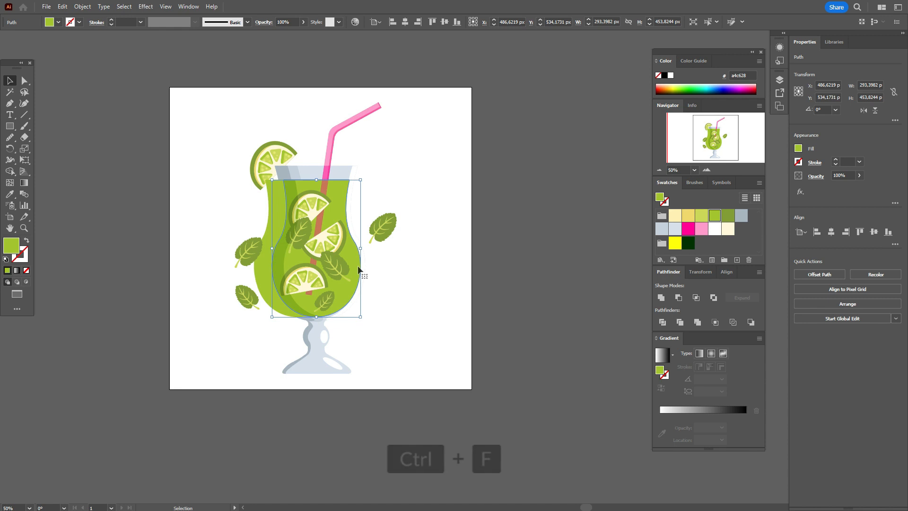
pyautogui.press('Left')
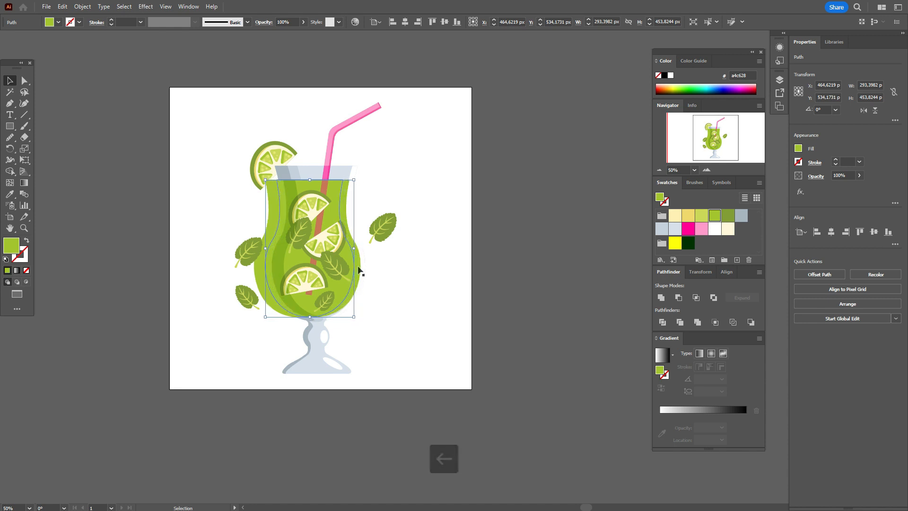
pyautogui.keyDown('shift'); pyautogui.click(273, 214); pyautogui.keyUp('shift')
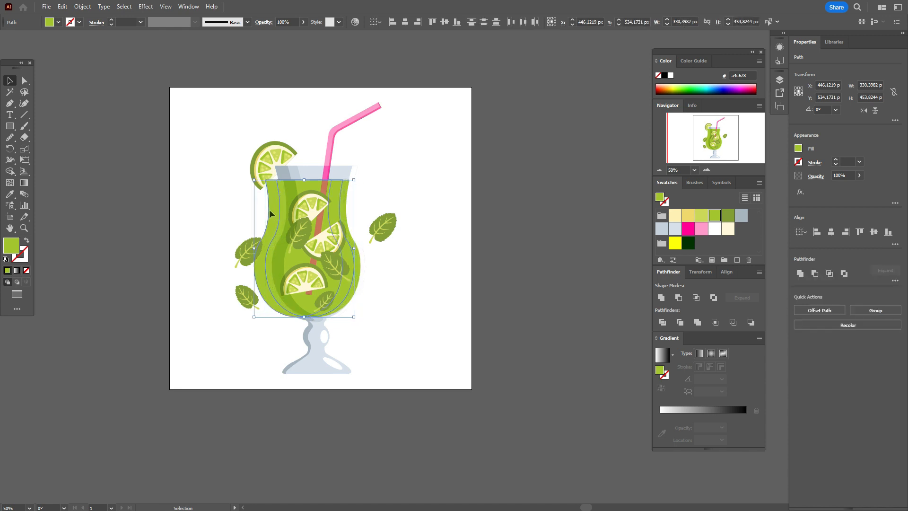
pyautogui.click(680, 299)
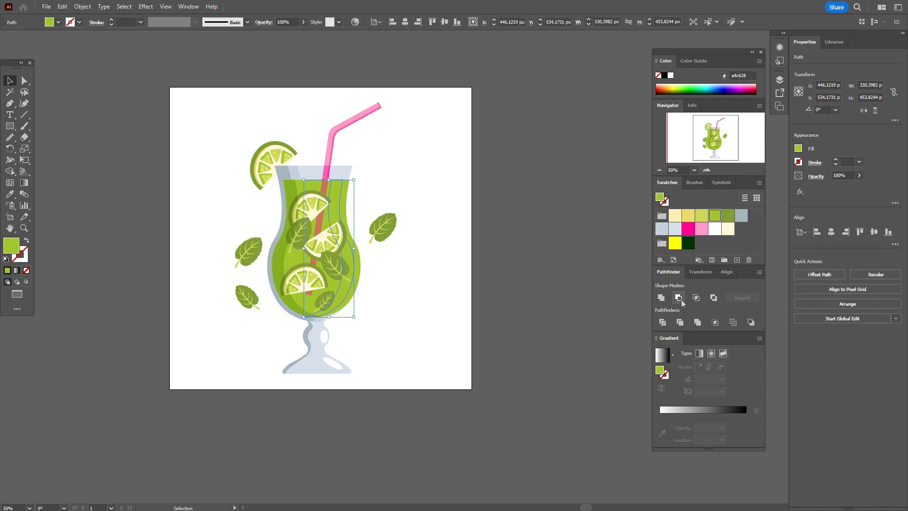
# Fill the liquid's right strip with white, set its blend mode to Overlay and its opacity to 40%.
pyautogui.click(715, 229)
pyautogui.click(815, 176)
pyautogui.click(741, 193)
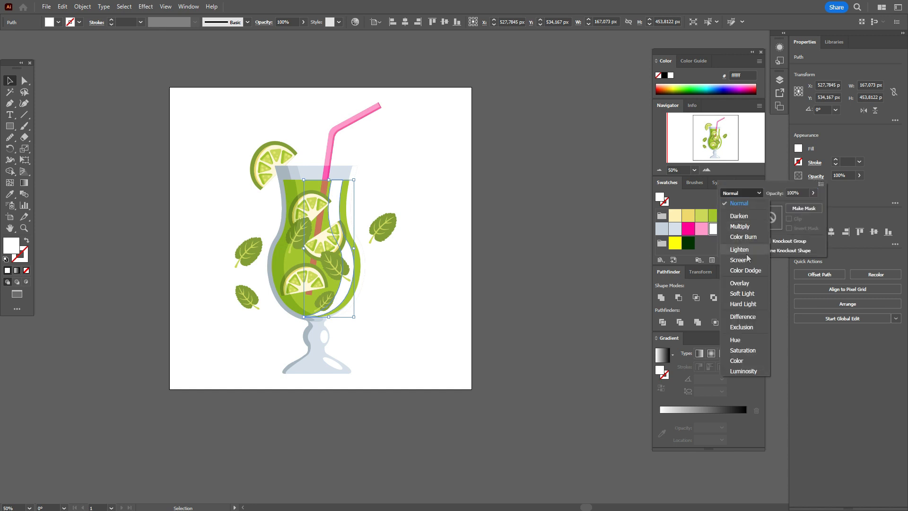
pyautogui.click(747, 282)
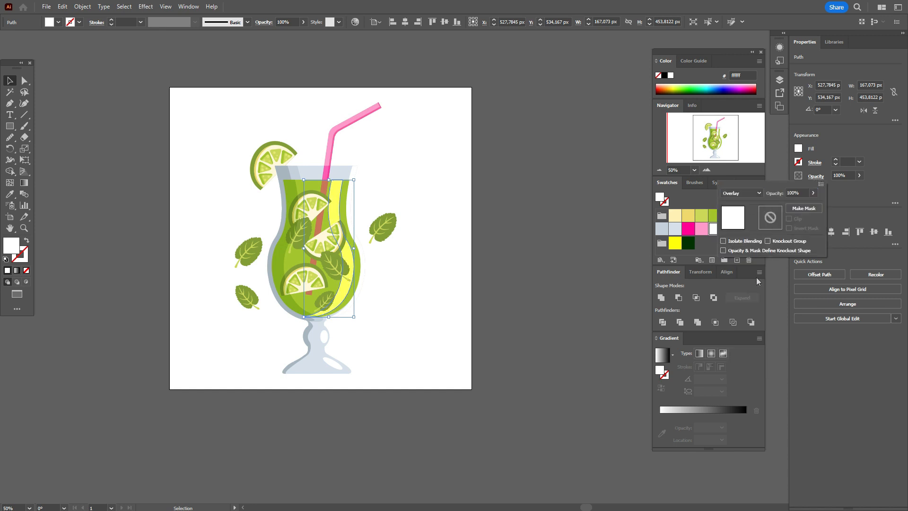
pyautogui.click(836, 175)
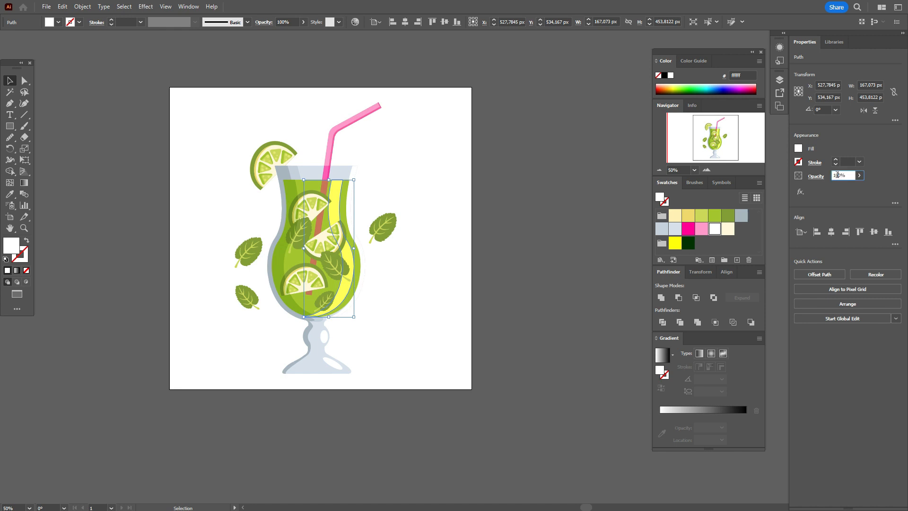
pyautogui.write('40')
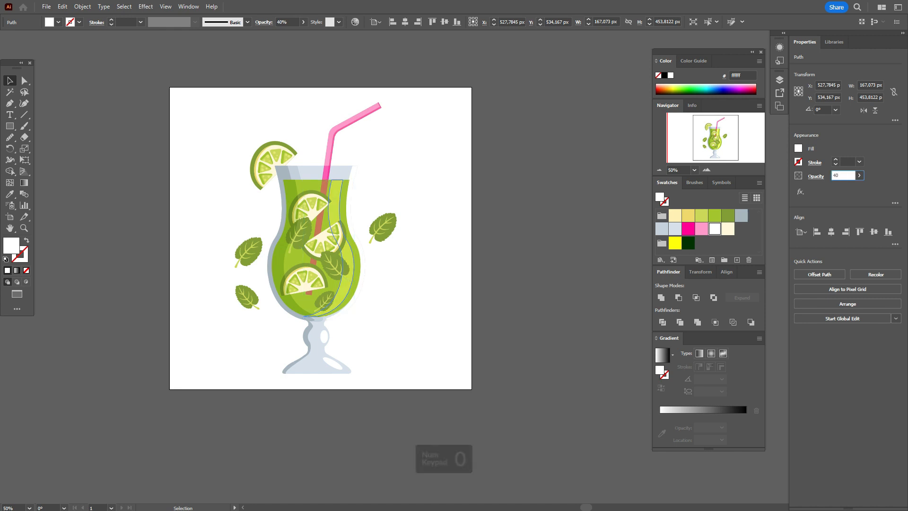
# Bring the light highlight strip to the front of the drink.
pyautogui.rightClick(402, 244)
pyautogui.moveTo(426, 435)
pyautogui.click(503, 435)
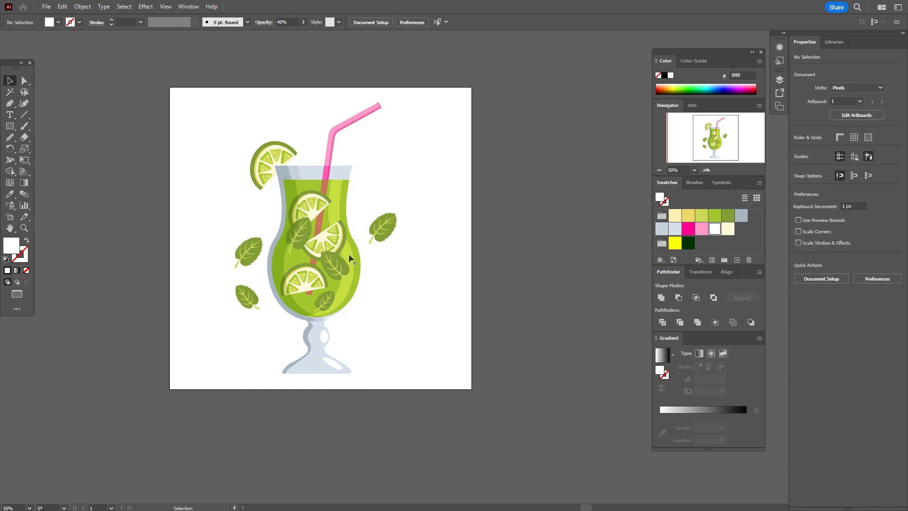
pyautogui.rightClick(350, 266)
pyautogui.moveTo(426, 440)
pyautogui.click(487, 439)
pyautogui.click(475, 408)
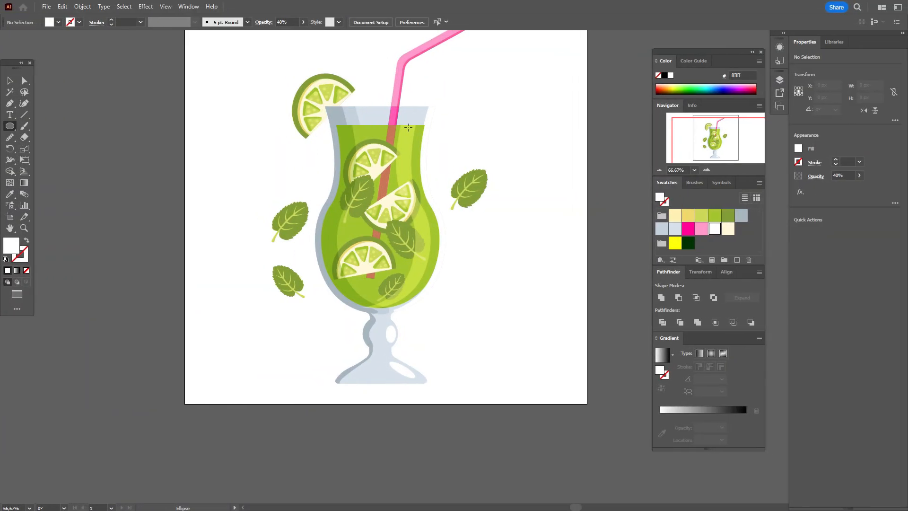
# Draw a white vertical oval highlight with a small round dot below it on the liquid's upper right.
pyautogui.moveTo(416, 151); pyautogui.dragTo(412, 141)
pyautogui.click(10, 80)
pyautogui.click(170, 163)
# Draw a thin curved white highlight along the liquid's left contour and add a small white dot at its lower end.
pyautogui.press('p')
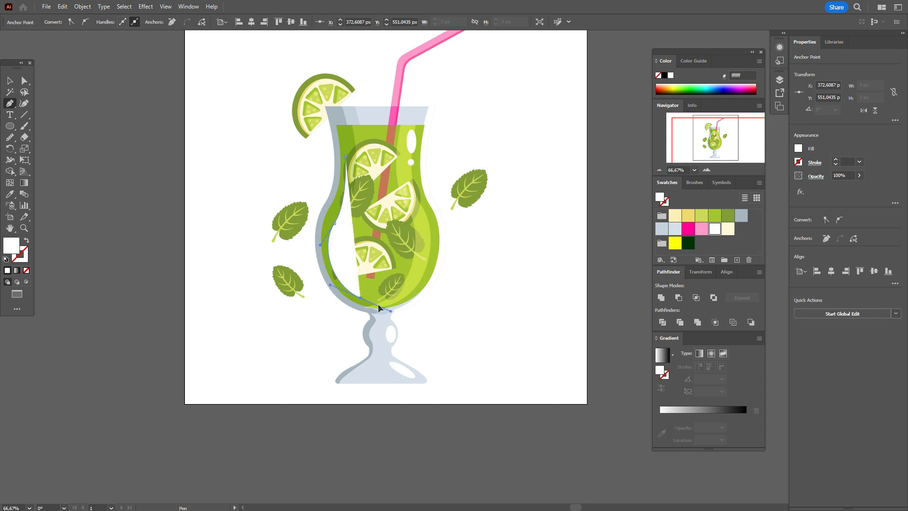
pyautogui.click(360, 298)
pyautogui.moveTo(341, 222); pyautogui.dragTo(349, 202)
pyautogui.moveTo(345, 156); pyautogui.dragTo(338, 126)
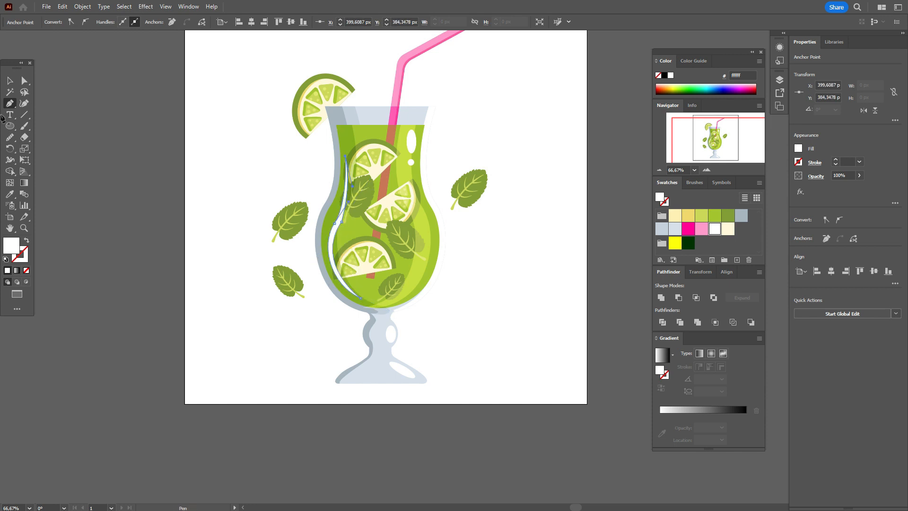
pyautogui.click(9, 126)
pyautogui.hotkey('ctrl', 'shift', 'a')
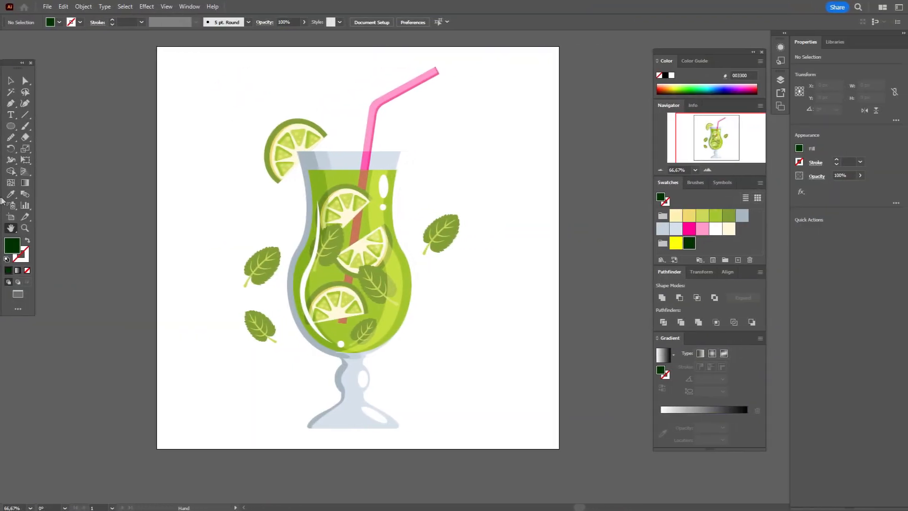
# Draw a dark green 003300 rectangle of about 1002 × 1000 px over the artboard and send it to the back.
pyautogui.moveTo(10, 126); pyautogui.dragTo(48, 126)
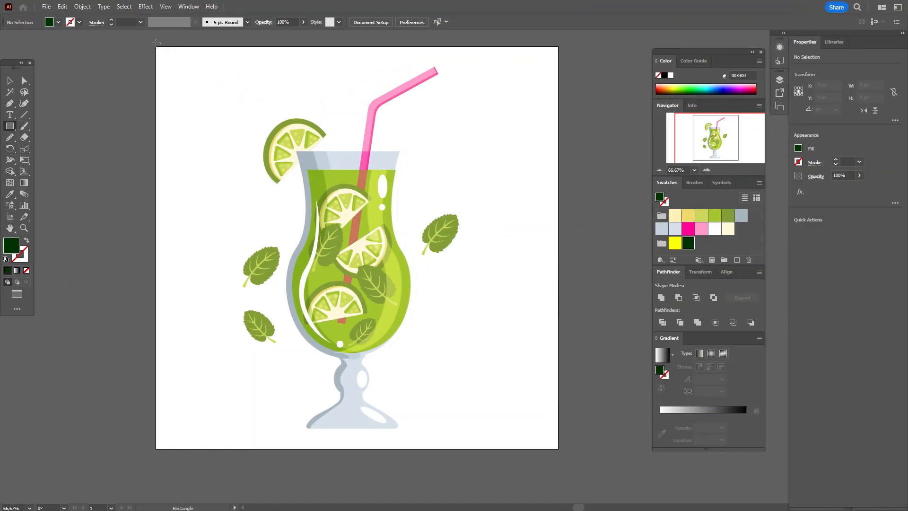
pyautogui.moveTo(156, 47); pyautogui.dragTo(560, 450)
pyautogui.rightClick(441, 315)
pyautogui.moveTo(498, 269)
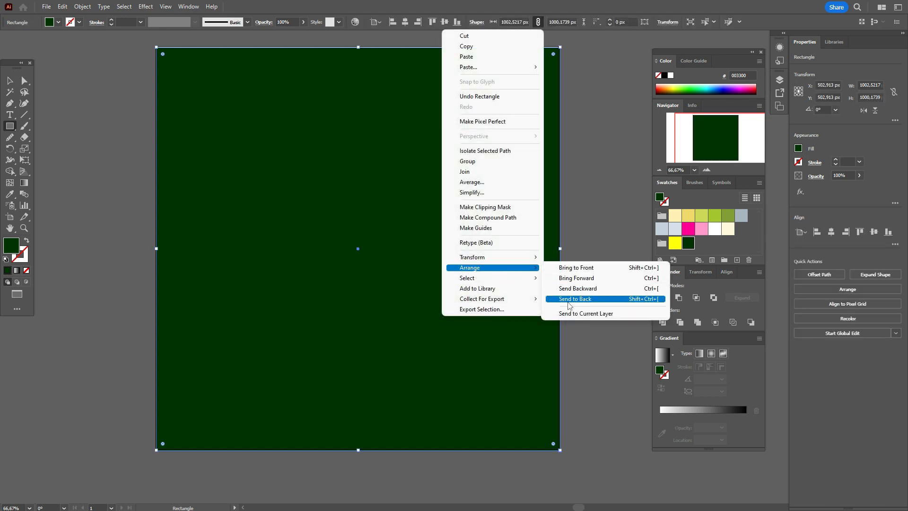
pyautogui.click(568, 303)
pyautogui.click(574, 312)
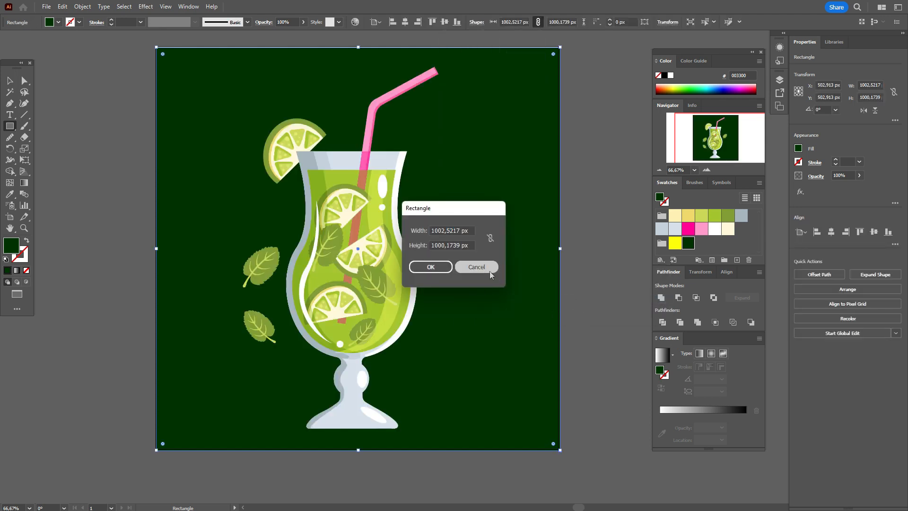
pyautogui.click(476, 267)
# Center the dark green background rectangle horizontally and vertically on the artboard.
pyautogui.click(9, 80)
pyautogui.click(96, 101)
pyautogui.click(220, 93)
pyautogui.click(874, 232)
pyautogui.click(835, 234)
pyautogui.click(616, 252)
pyautogui.click(530, 263)
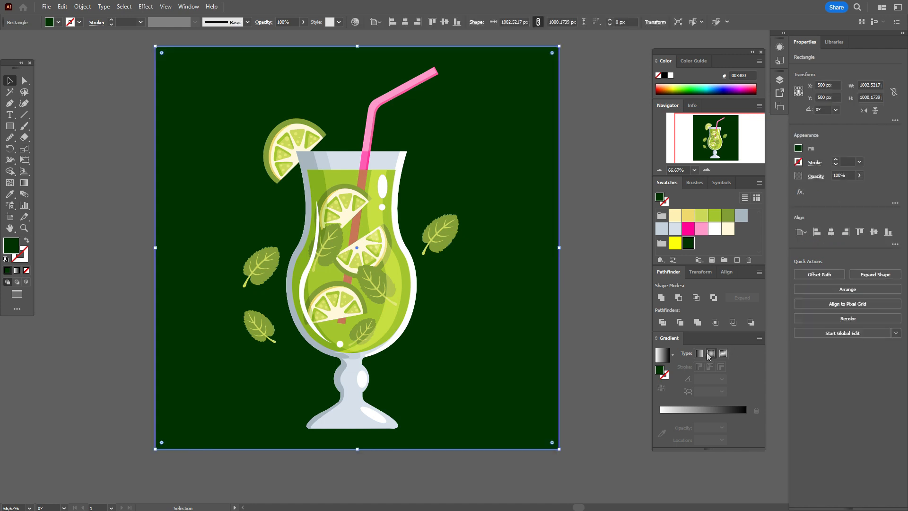
# Fill the background rectangle with a radial gradient from yellow FFFF00 at the center to dark green 003300, with its midpoint at about 23%.
pyautogui.click(711, 353)
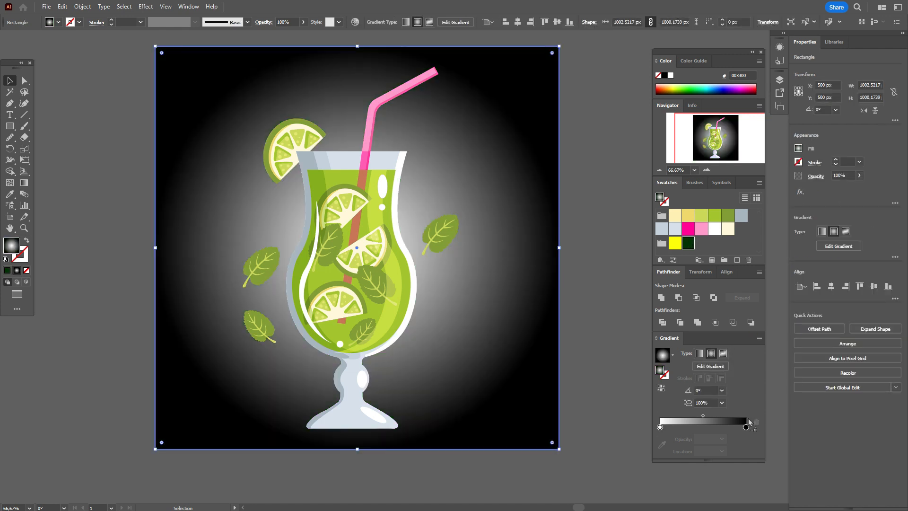
pyautogui.moveTo(745, 431); pyautogui.dragTo(746, 427)
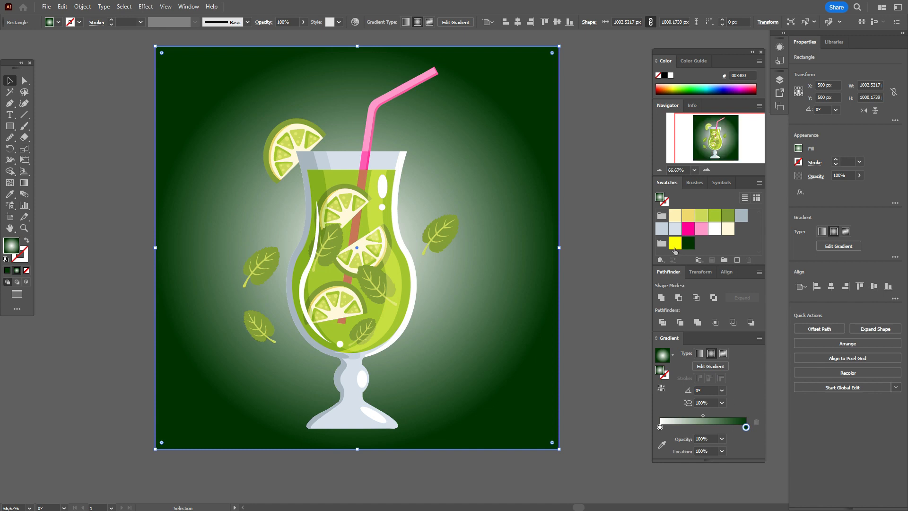
pyautogui.moveTo(668, 424); pyautogui.dragTo(662, 432)
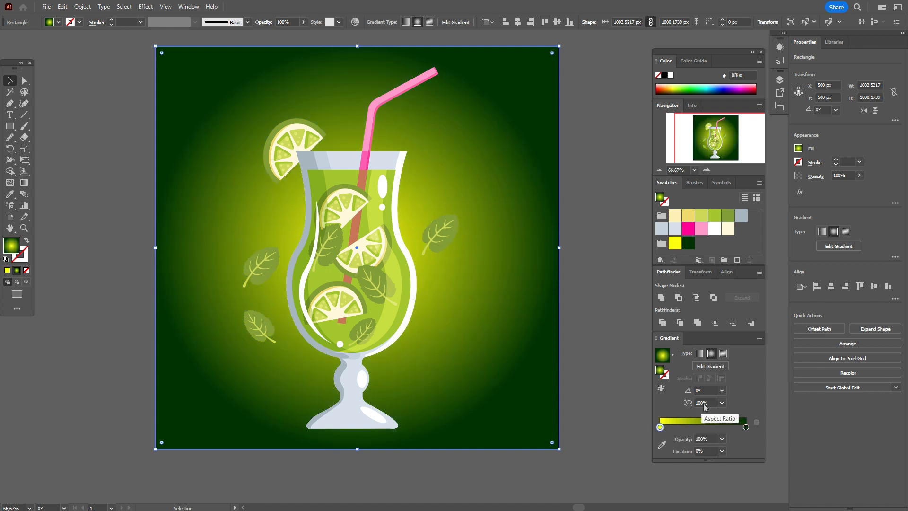
pyautogui.moveTo(703, 416); pyautogui.dragTo(679, 419)
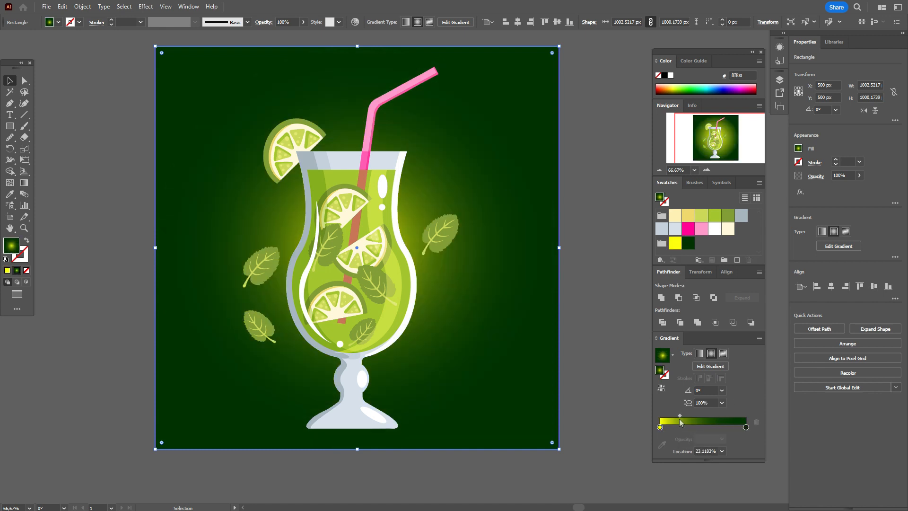
# Shrink the background's radial gradient, stretch it vertically to an aspect ratio of about 132%, and shift its center up behind the glass.
pyautogui.click(26, 184)
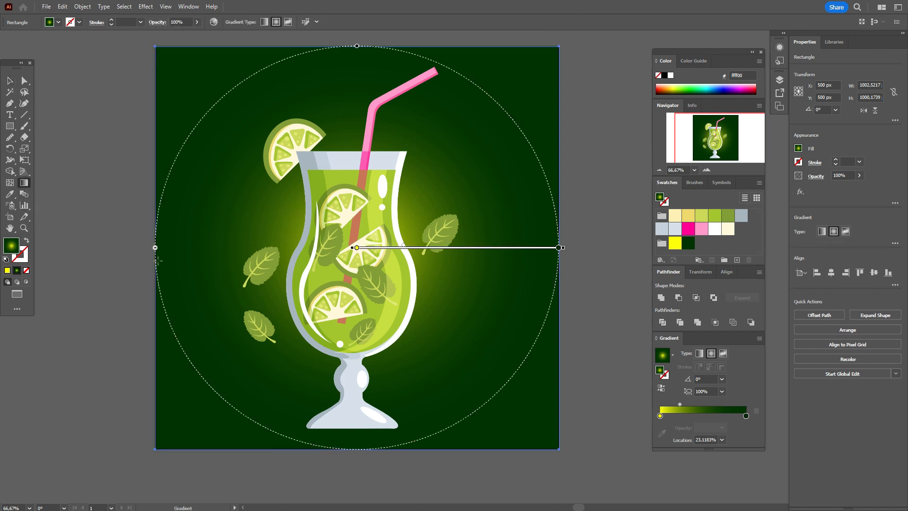
pyautogui.moveTo(155, 247); pyautogui.dragTo(221, 247)
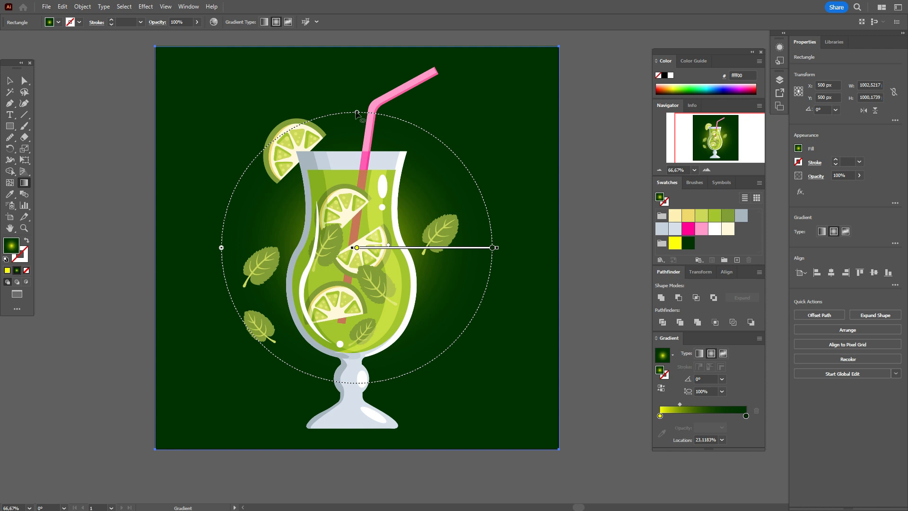
pyautogui.moveTo(356, 113); pyautogui.dragTo(356, 69)
pyautogui.moveTo(415, 250); pyautogui.dragTo(414, 218)
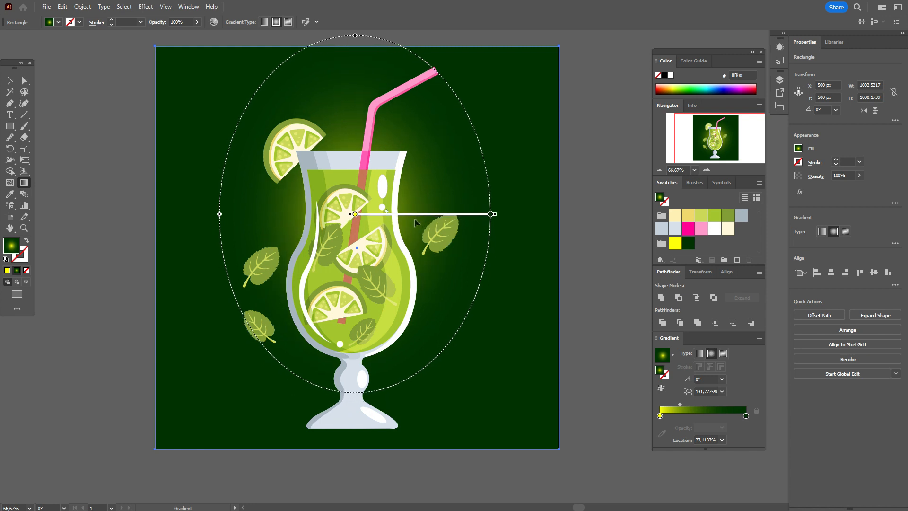
pyautogui.click(10, 81)
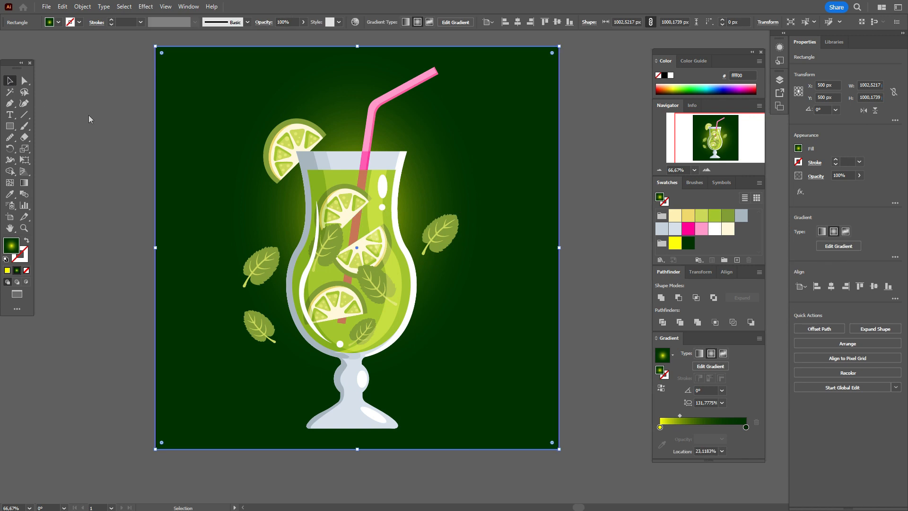
pyautogui.click(101, 151)
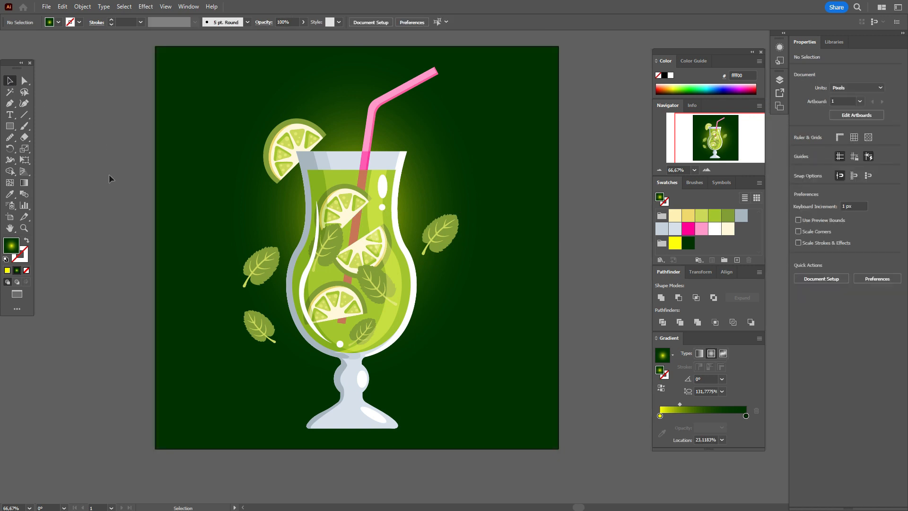
# Draw a dark green 003300 ellipse of about 318 × 25 px under the glass foot and set its blending mode to Multiply.
pyautogui.click(688, 243)
pyautogui.moveTo(10, 126); pyautogui.dragTo(47, 146)
pyautogui.moveTo(296, 425)
pyautogui.mouseDown()
pyautogui.moveTo(398, 424)
pyautogui.moveTo(425, 434)
pyautogui.mouseUp()
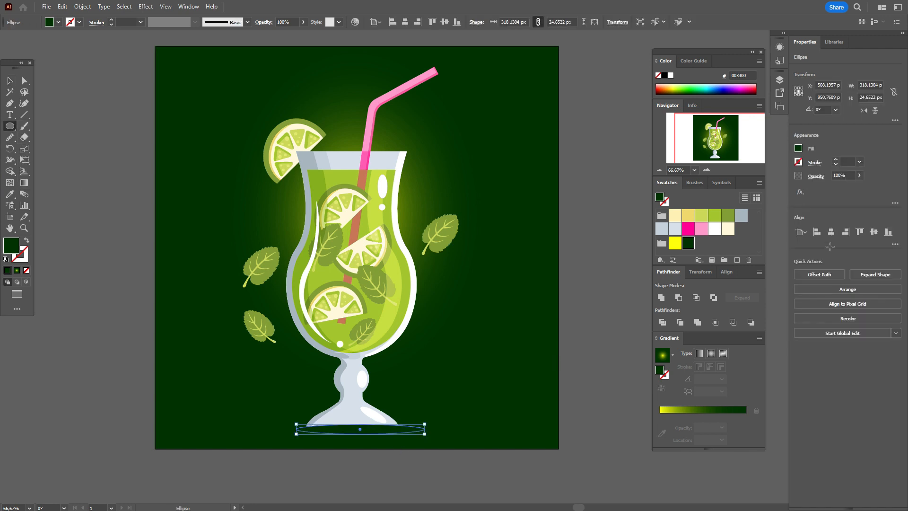
pyautogui.click(814, 179)
pyautogui.click(740, 193)
pyautogui.click(745, 229)
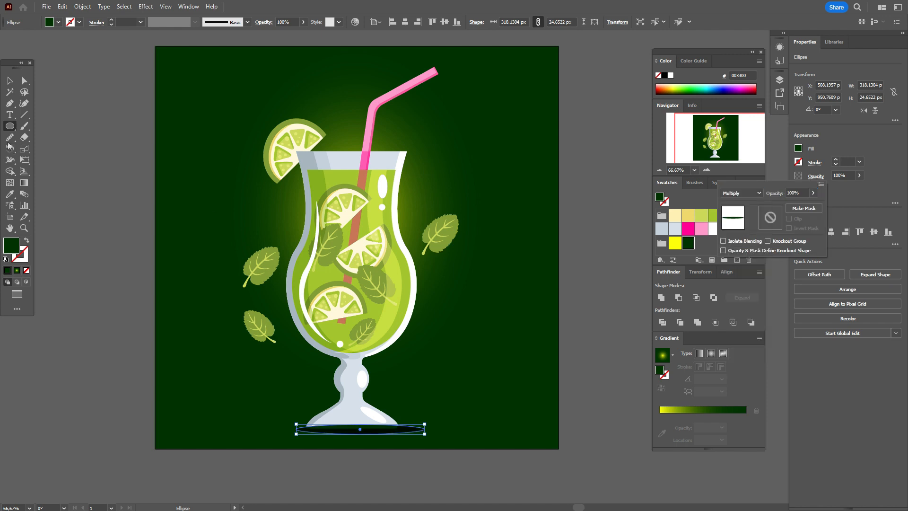
pyautogui.click(9, 82)
pyautogui.click(65, 117)
pyautogui.click(557, 277)
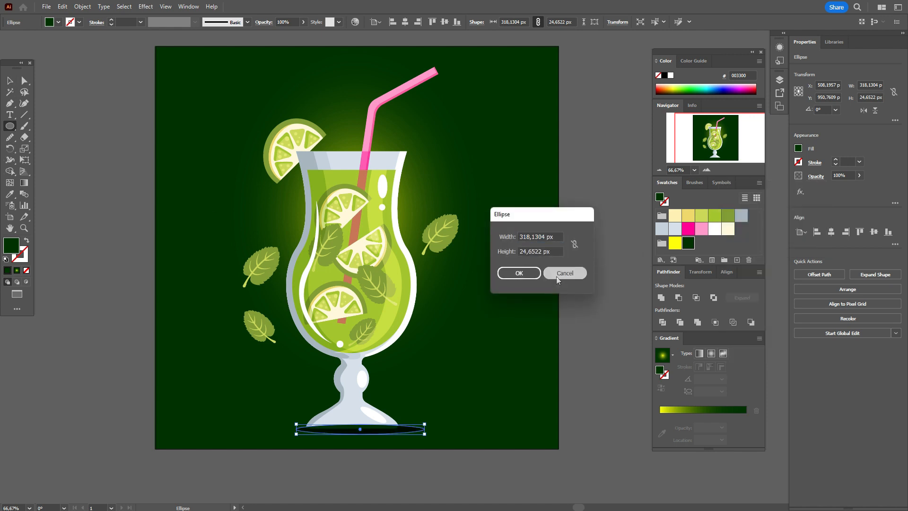
pyautogui.click(9, 82)
pyautogui.click(65, 116)
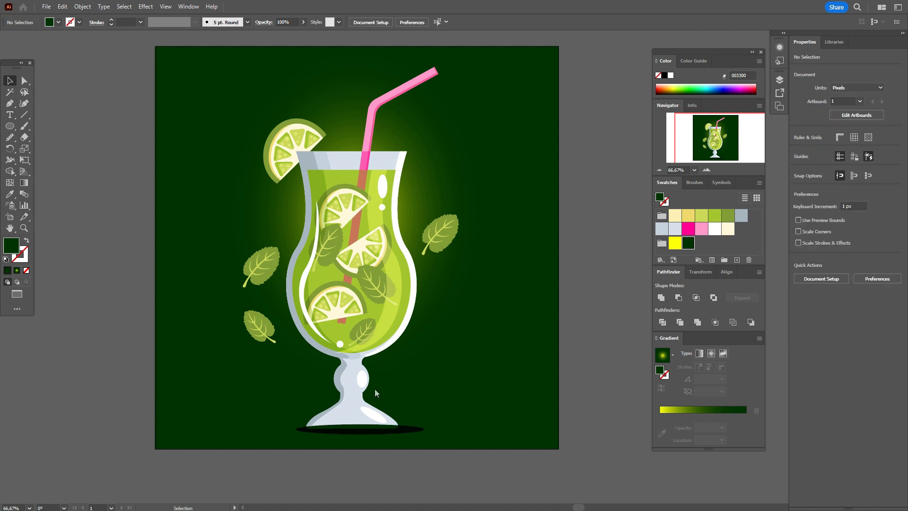
# Shift the shadow ellipse slightly left under the foot and send it to the back together with the background rectangle.
pyautogui.click(402, 429)
pyautogui.keyDown('shift'); pyautogui.click(461, 411); pyautogui.keyUp('shift')
pyautogui.rightClick(461, 409)
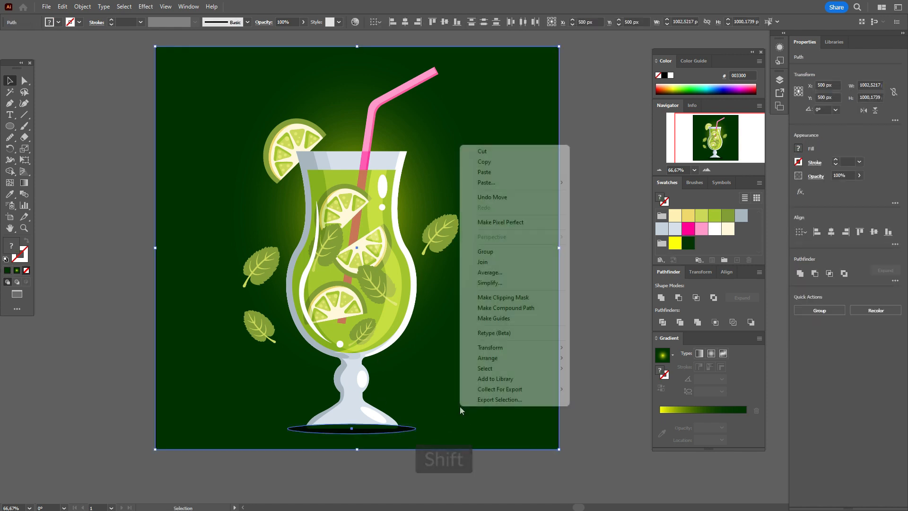
pyautogui.moveTo(519, 359)
pyautogui.click(597, 389)
pyautogui.click(585, 409)
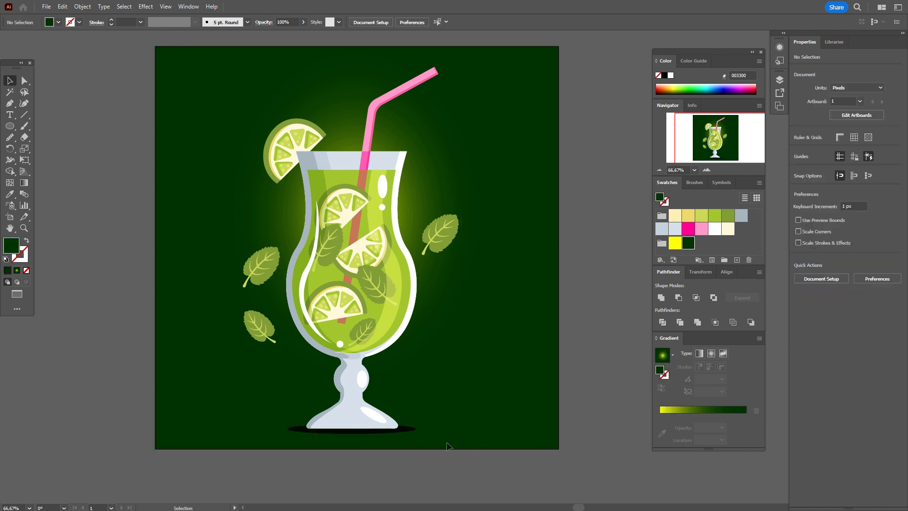
# Set the opacity of the shadow ellipse under the glass foot to 50%.
pyautogui.click(401, 431)
pyautogui.click(840, 176)
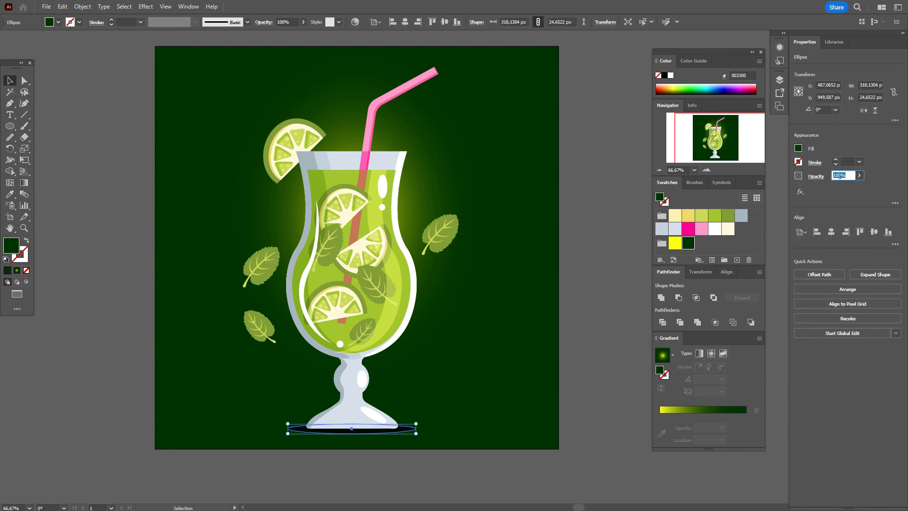
pyautogui.write('50')
pyautogui.press('Return')
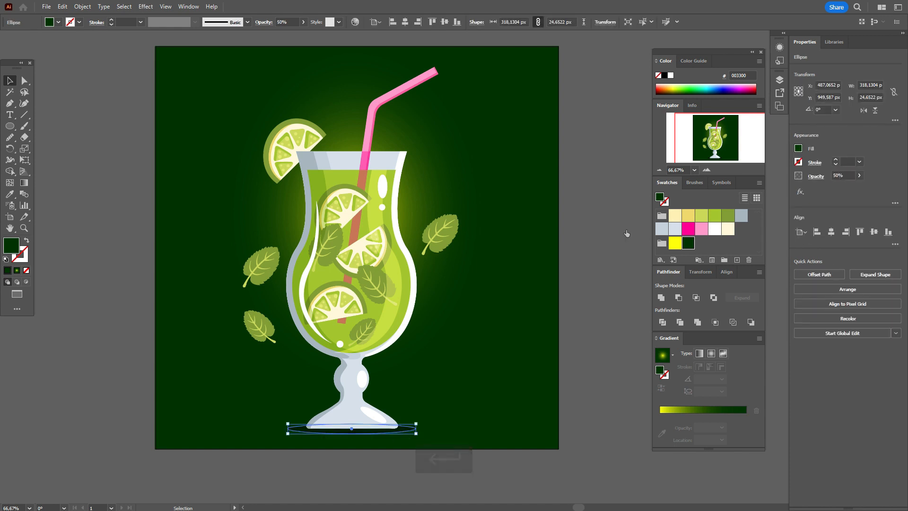
pyautogui.click(576, 240)
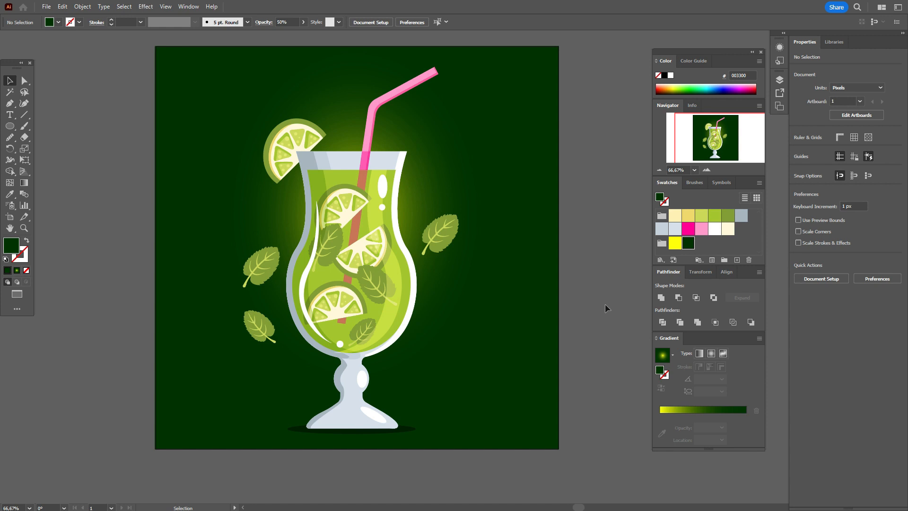
# Move the upper lime slice in the drink slightly higher and shift the mint leaf below it a little to the right.
pyautogui.scroll(1, 608, 307)
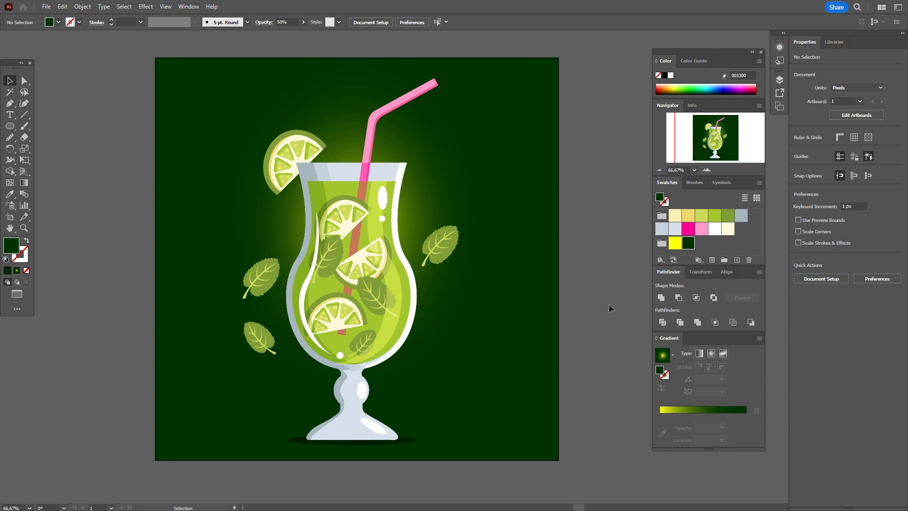
pyautogui.click(343, 211)
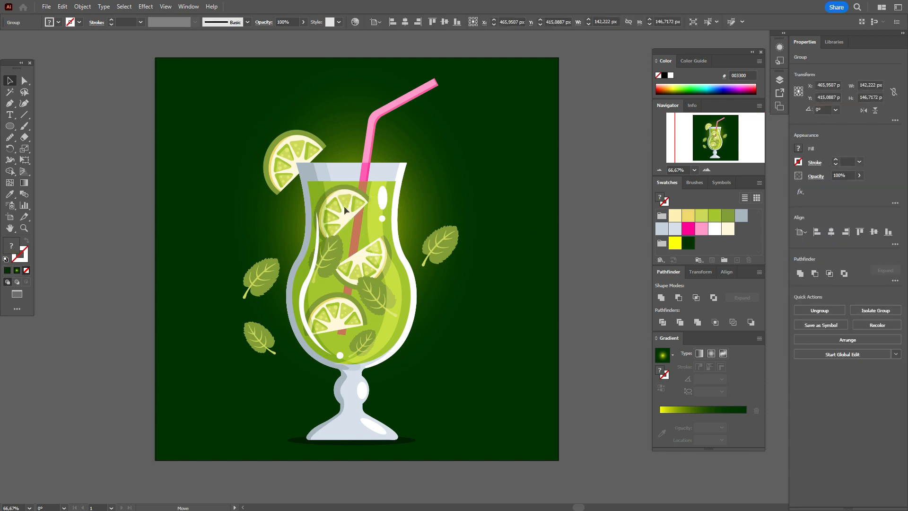
pyautogui.click(335, 263)
pyautogui.click(590, 266)
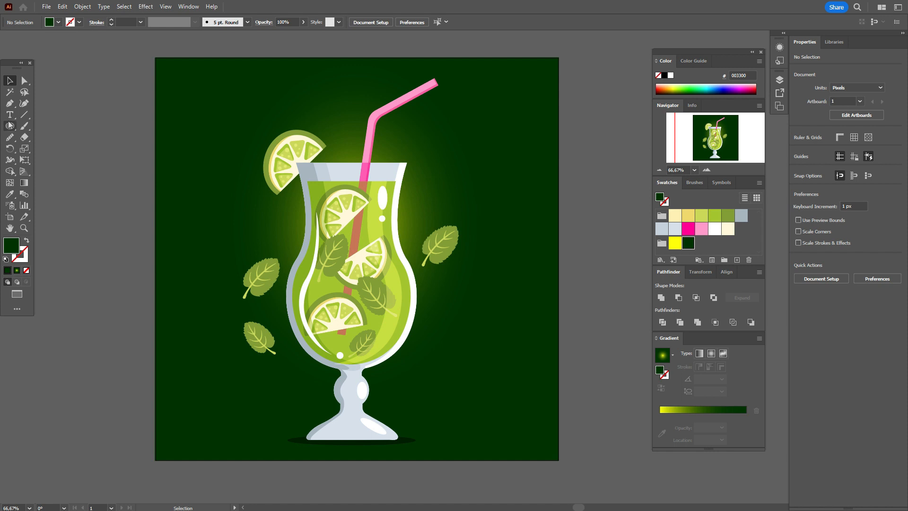
# Scatter six small light green cbd852 circles of varied sizes above the glass rim, between the lime slice and the straw.
pyautogui.click(701, 216)
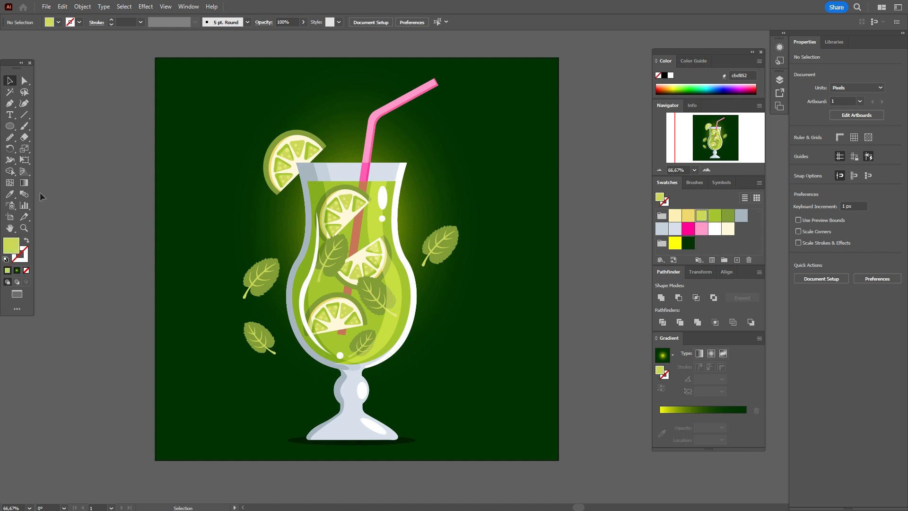
pyautogui.click(9, 126)
pyautogui.press('shift')
pyautogui.moveTo(330, 148)
pyautogui.mouseDown()
pyautogui.moveTo(352, 140)
pyautogui.moveTo(354, 153)
pyautogui.mouseUp()
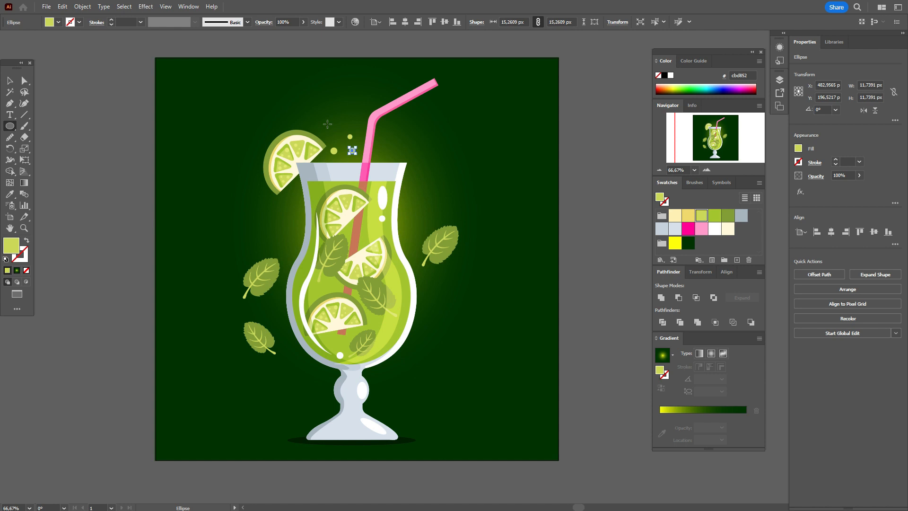
pyautogui.moveTo(330, 117)
pyautogui.mouseDown()
pyautogui.moveTo(335, 127)
pyautogui.moveTo(357, 113)
pyautogui.moveTo(334, 99)
pyautogui.moveTo(337, 132)
pyautogui.mouseUp()
pyautogui.press('v')
pyautogui.click(137, 93)
pyautogui.moveTo(333, 98); pyautogui.dragTo(349, 153)
pyautogui.moveTo(321, 99); pyautogui.dragTo(323, 103)
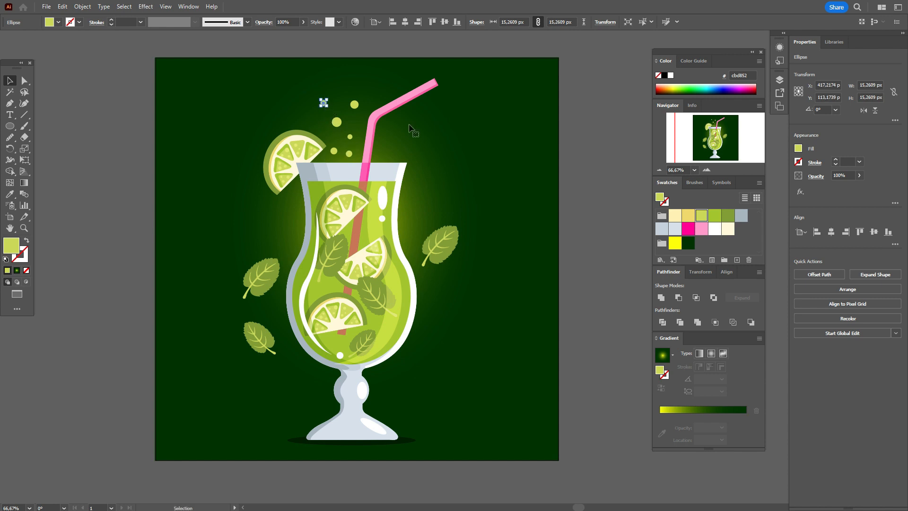
pyautogui.click(609, 169)
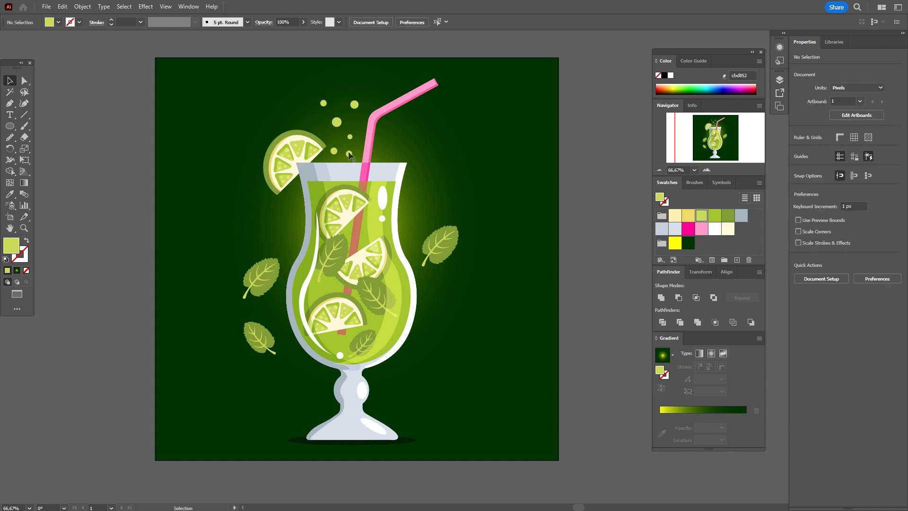
# Recolor two of the bubbles white: the one beside the rim's lime slice and the upper one near the straw's bend.
pyautogui.click(334, 150)
pyautogui.keyDown('shift'); pyautogui.click(354, 104); pyautogui.keyUp('shift')
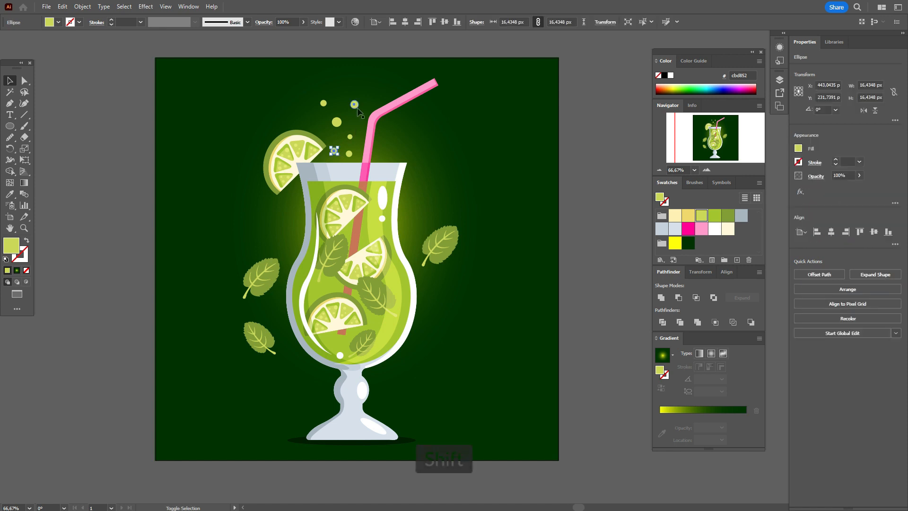
pyautogui.click(717, 233)
pyautogui.click(604, 211)
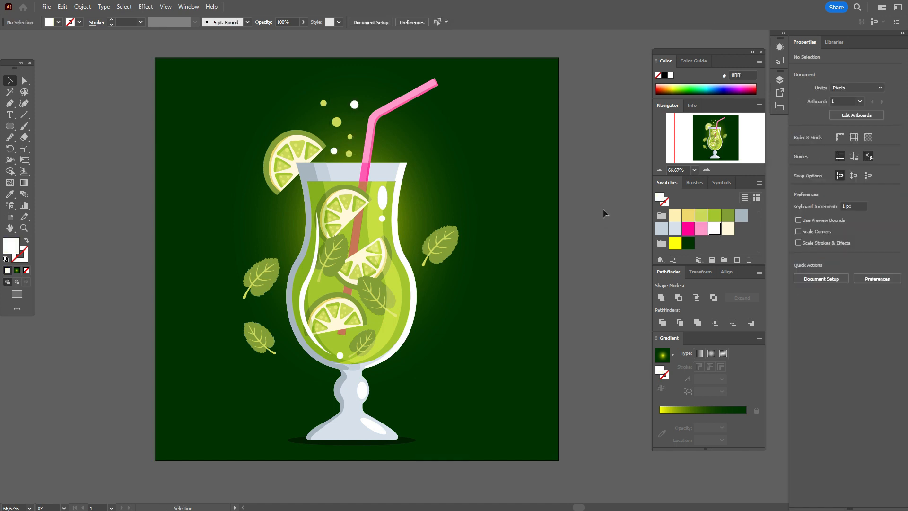